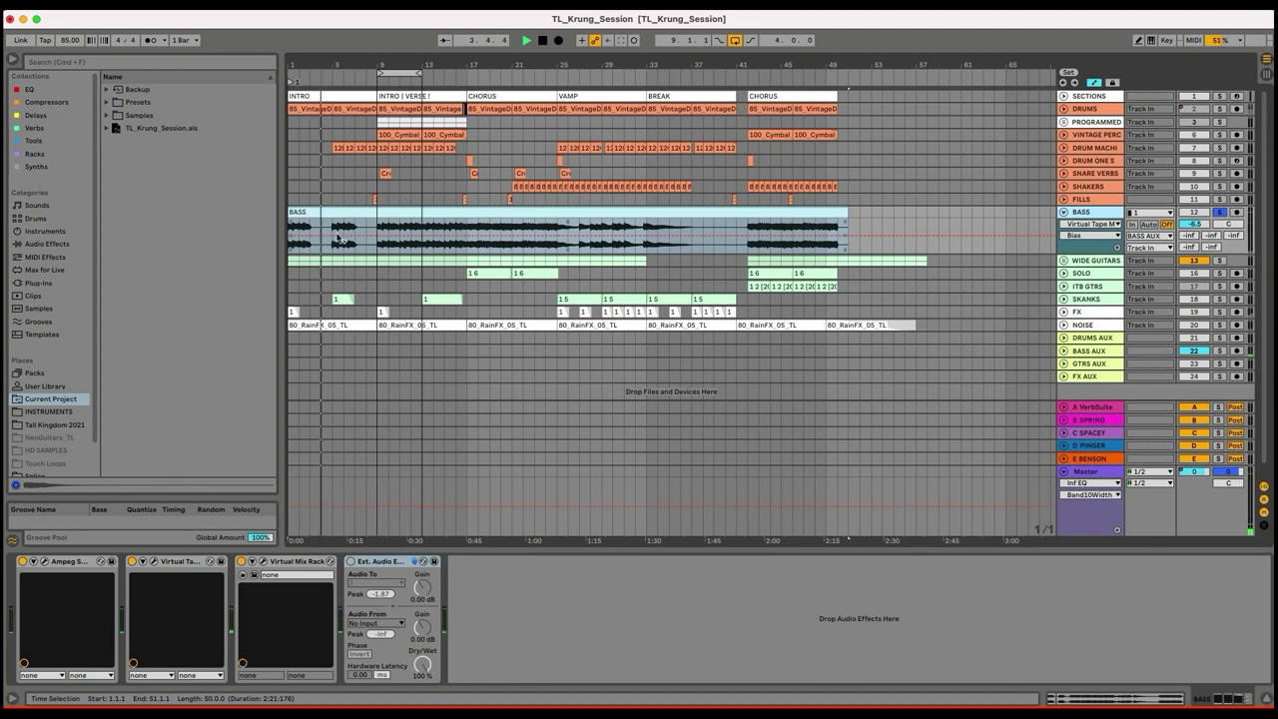
- Set the playback start at bar 9 and extend the loop brace to end at bar 22
left_click(380, 222)
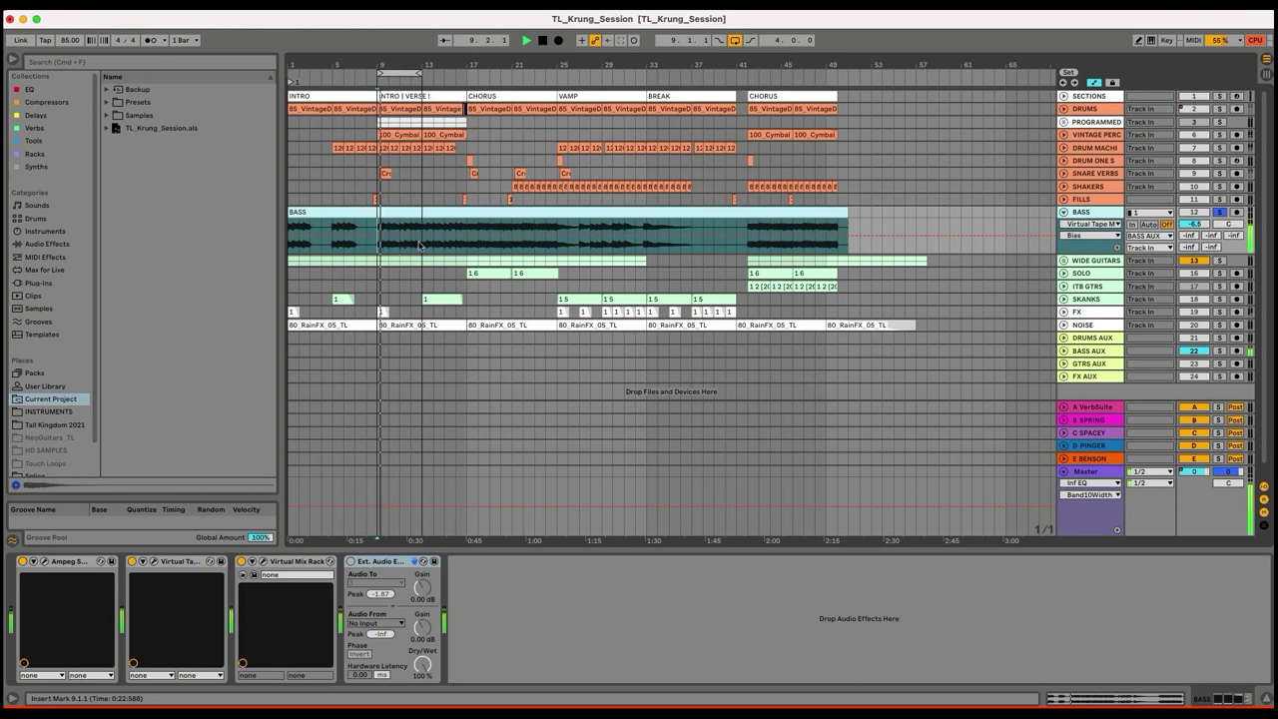
left_click_drag(368, 62, 450, 63)
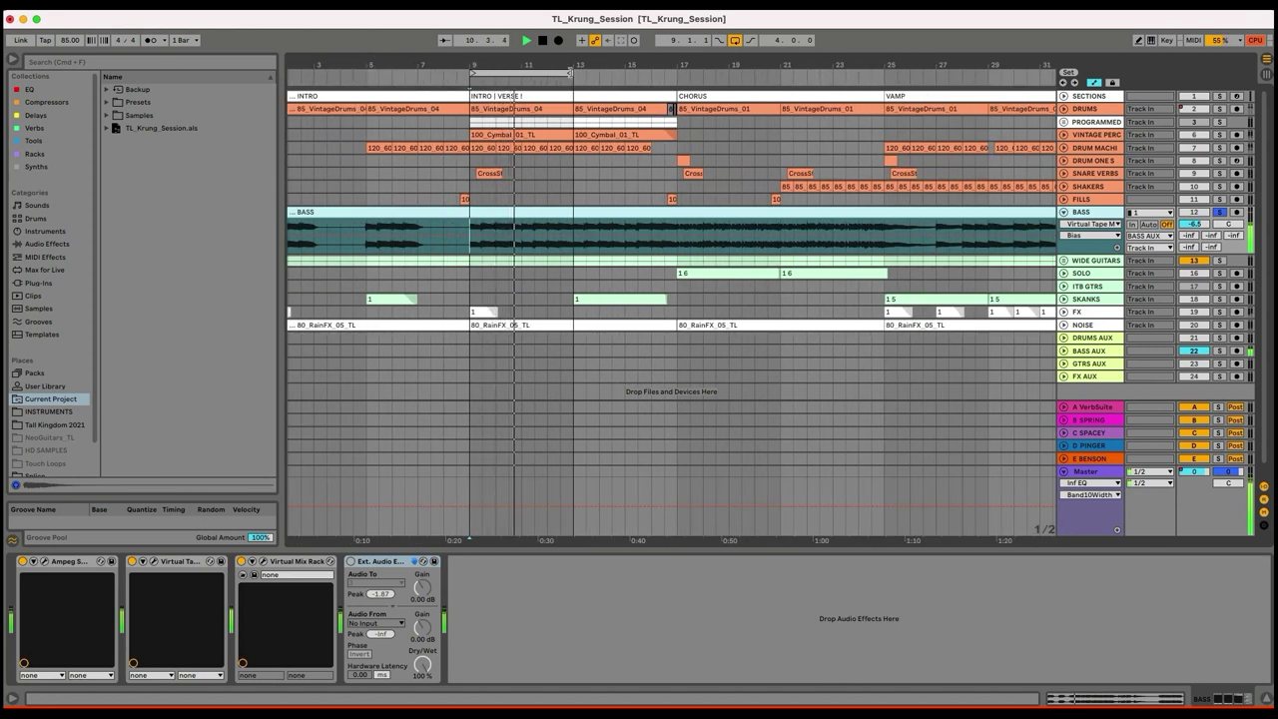
left_click_drag(572, 71, 805, 72)
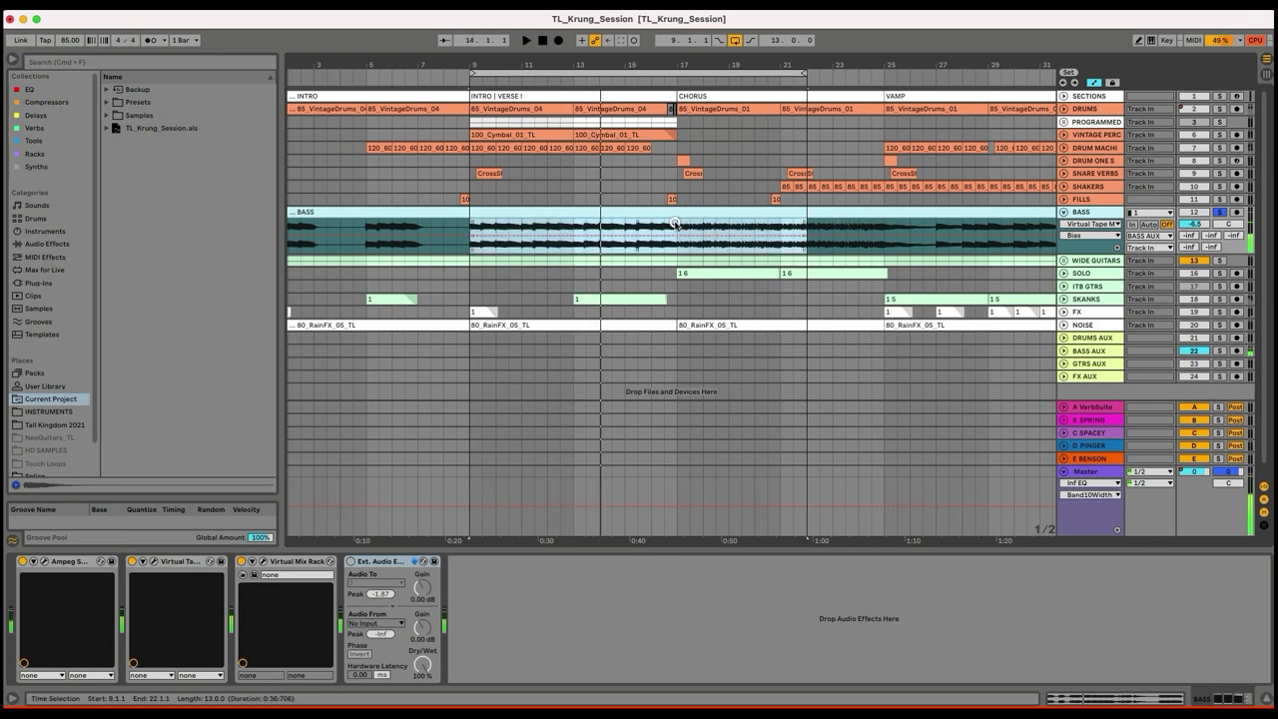
- Play from bar 17 and delete the External Audio Effect from the BASS track's chain
left_click(677, 226)
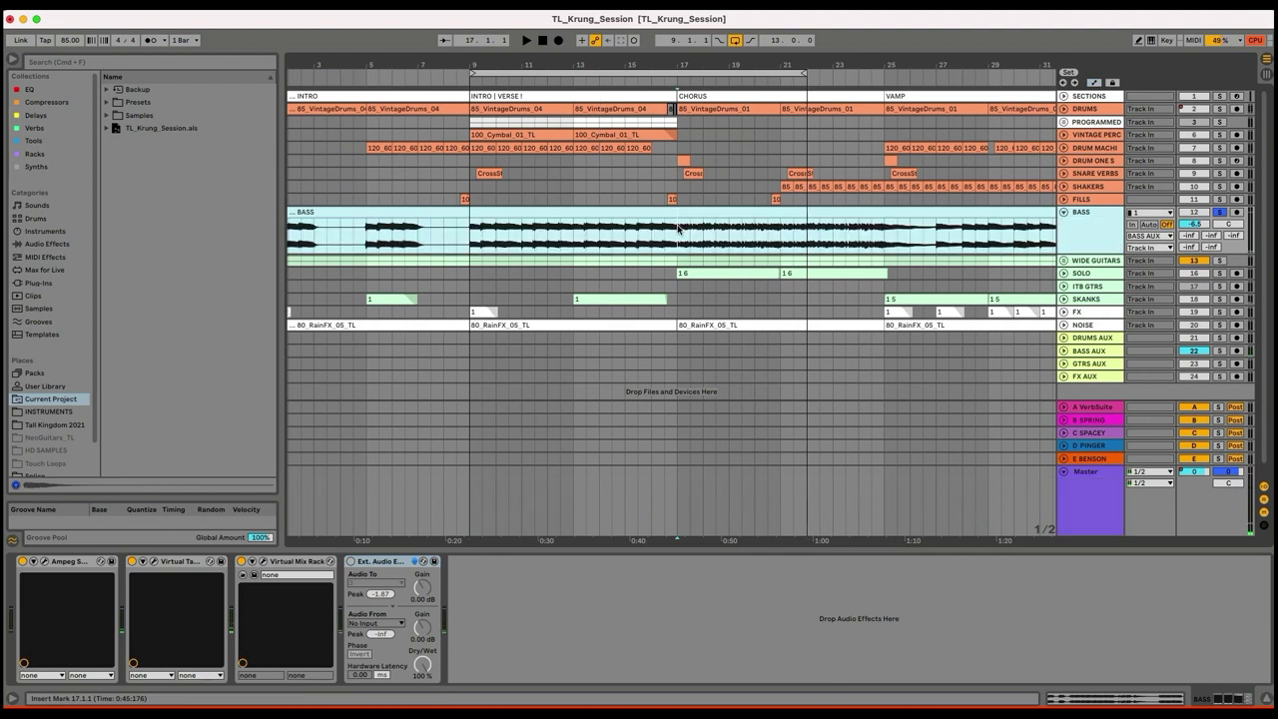
key("space")
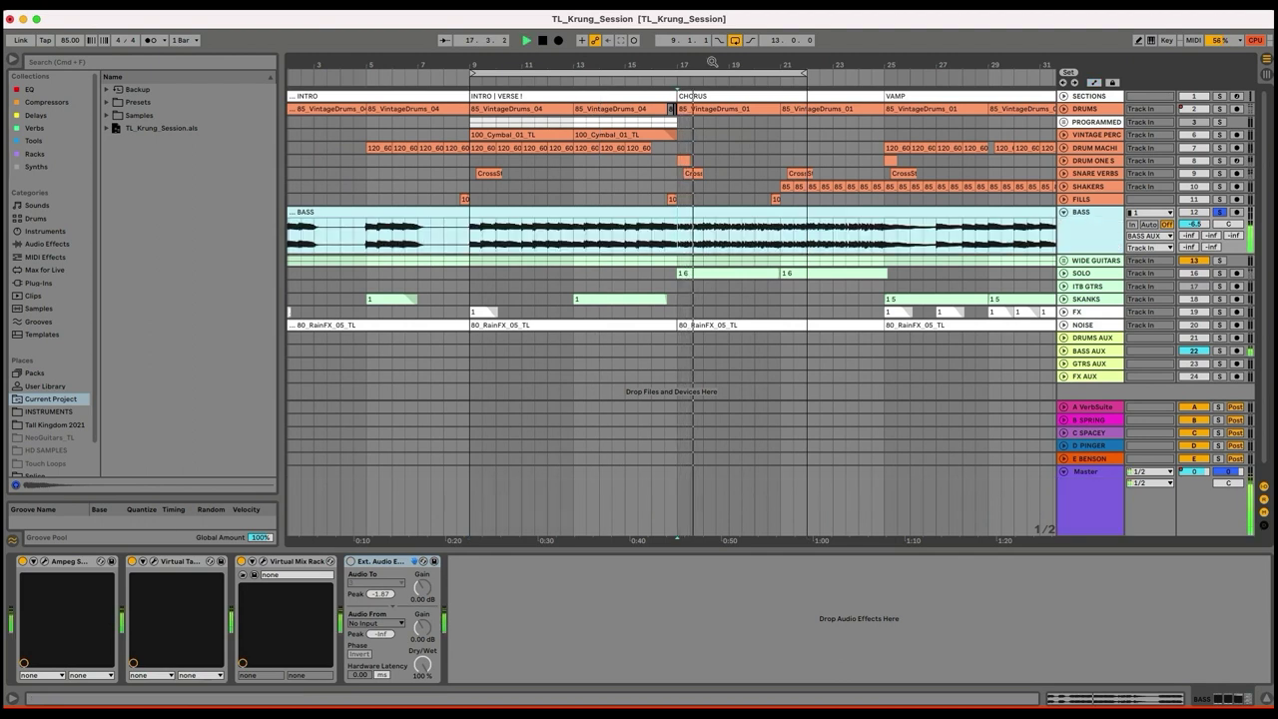
left_click_drag(712, 62, 630, 97)
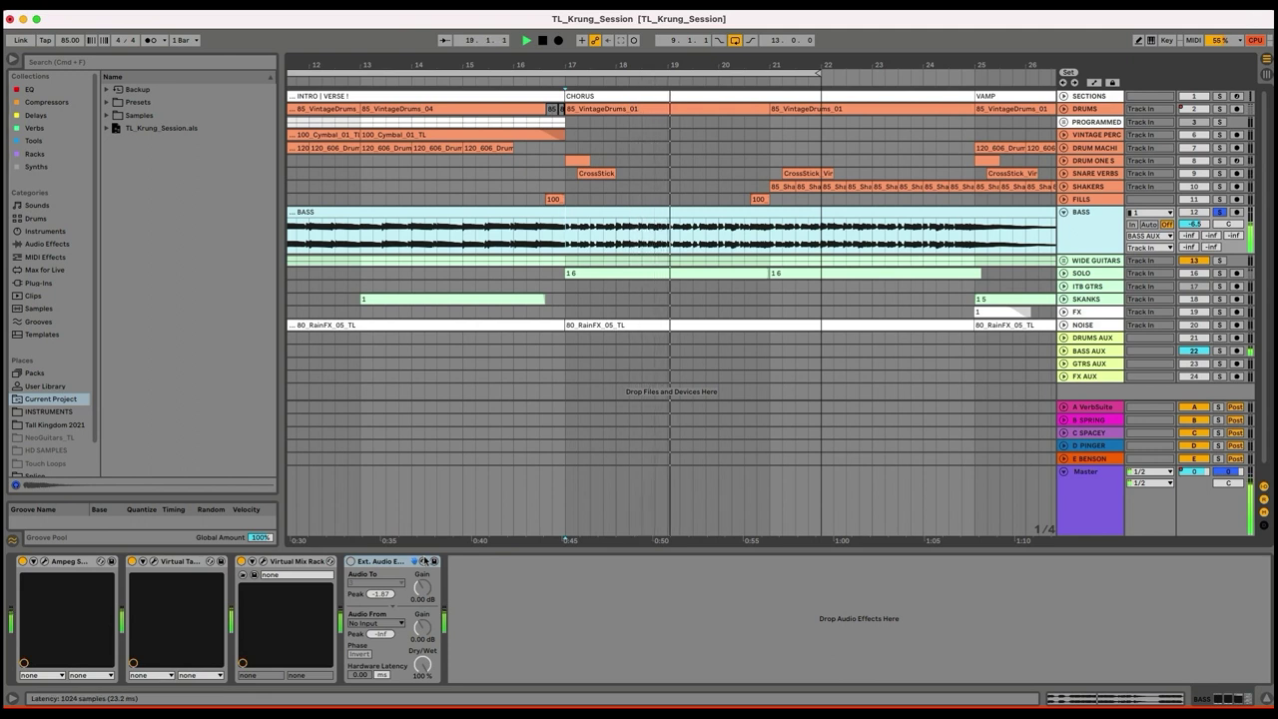
key("Delete")
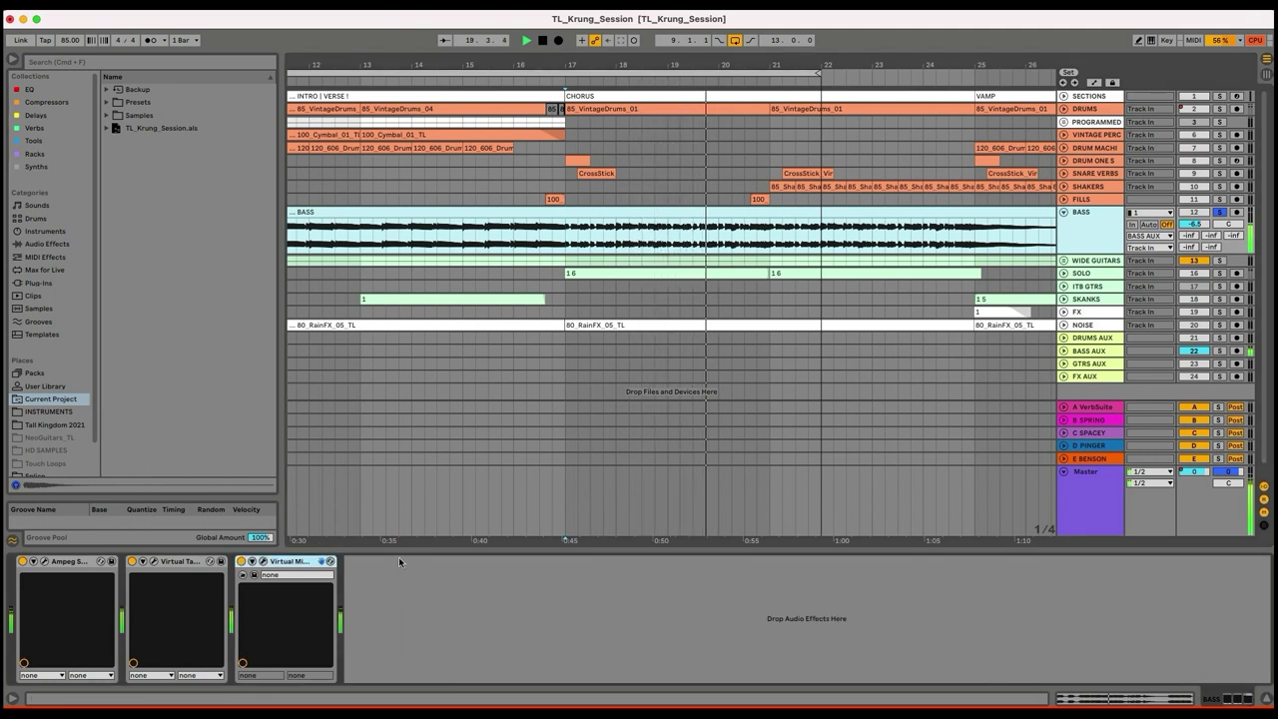
left_click_drag(799, 78, 799, 59)
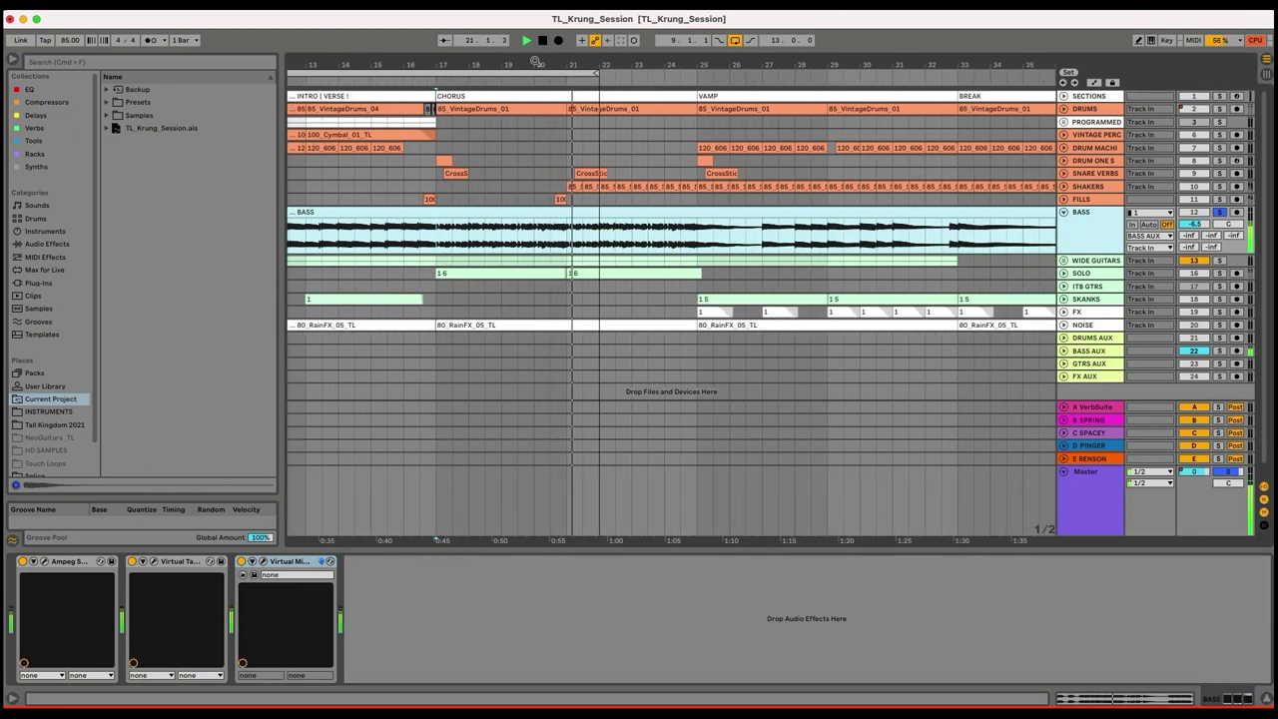
left_click_drag(536, 63, 536, 58)
key("space")
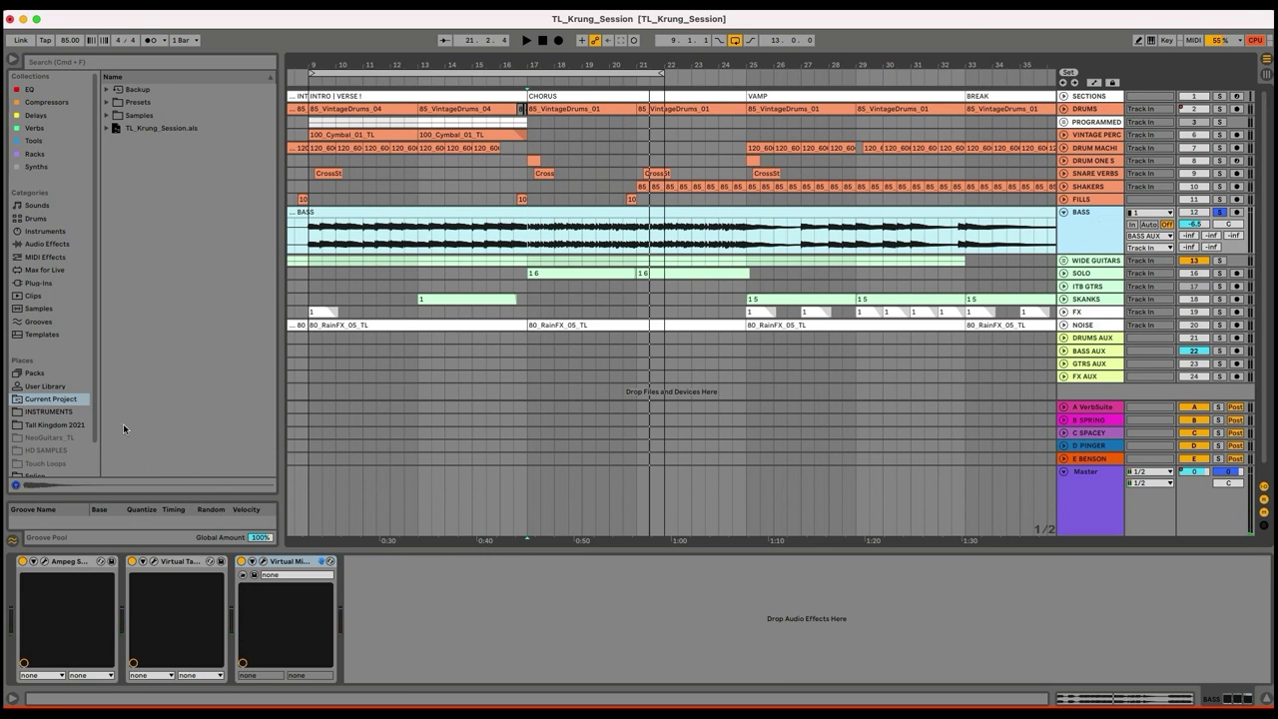
- Open the Ampeg amp window and switch off the Ampeg, Virtual Tape and Virtual Mix Rack devices
left_click(45, 561)
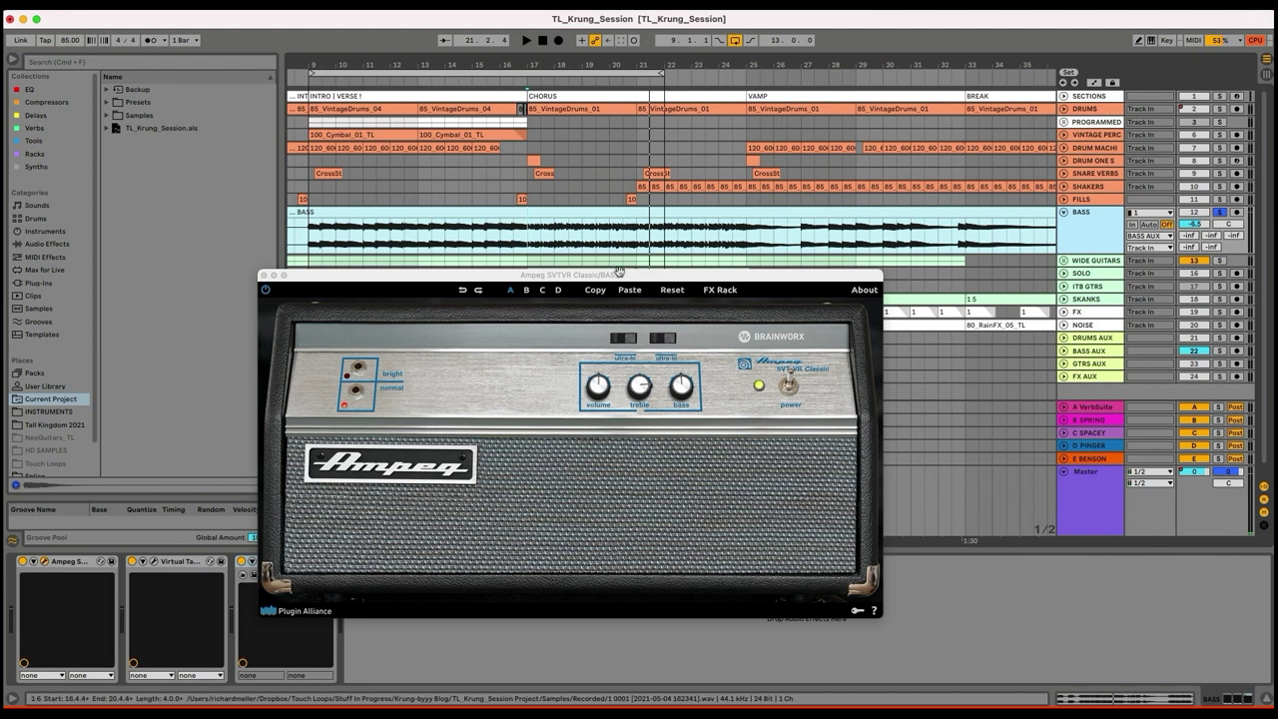
left_click_drag(620, 274, 646, 157)
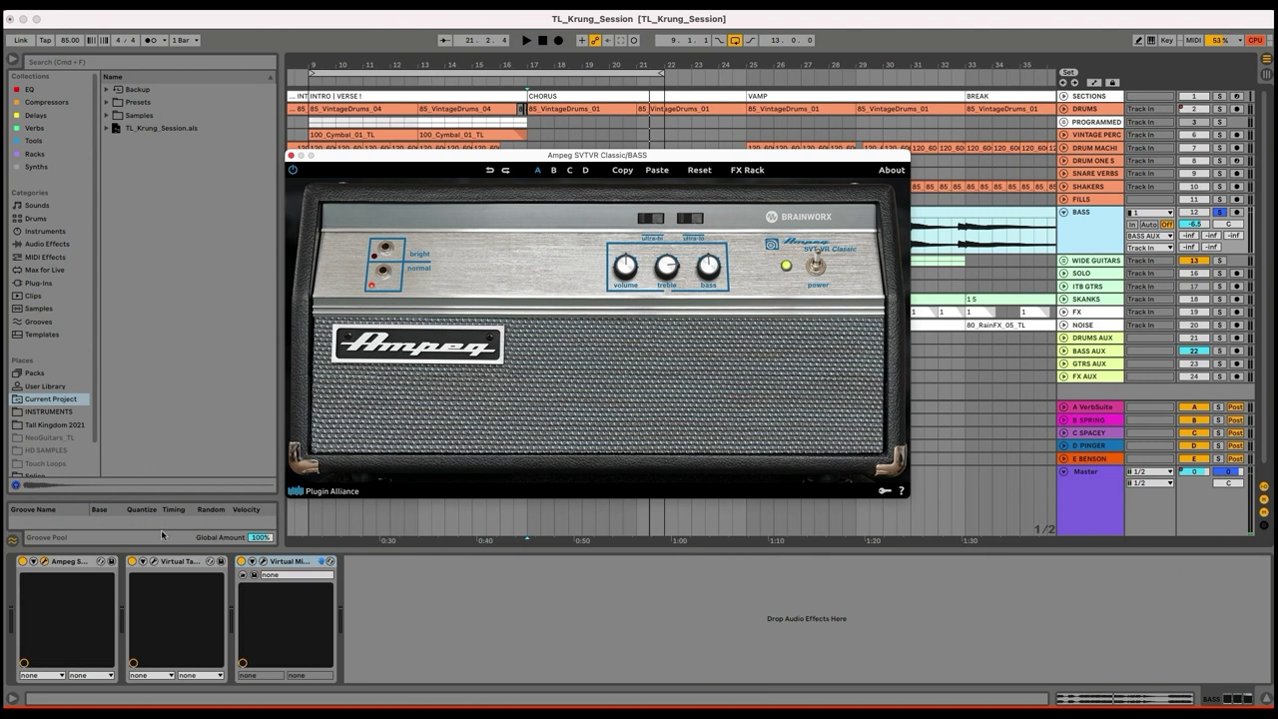
left_click(22, 561)
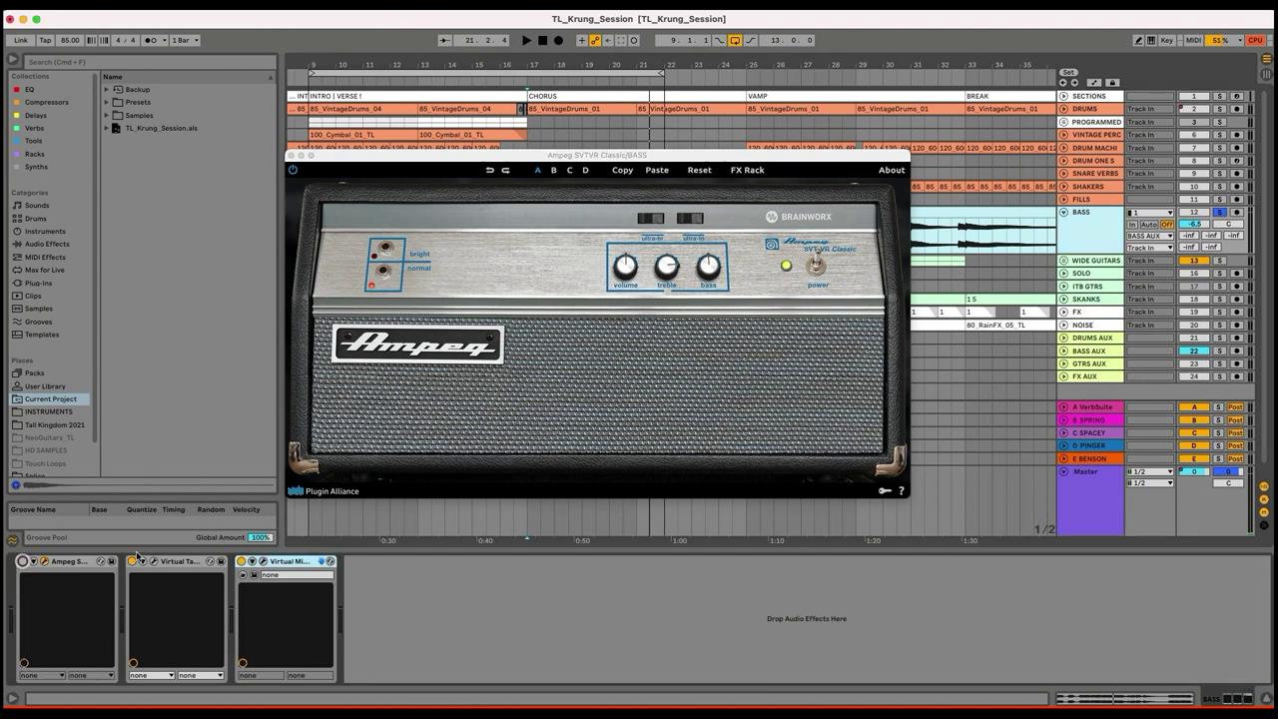
left_click(132, 562)
left_click(240, 561)
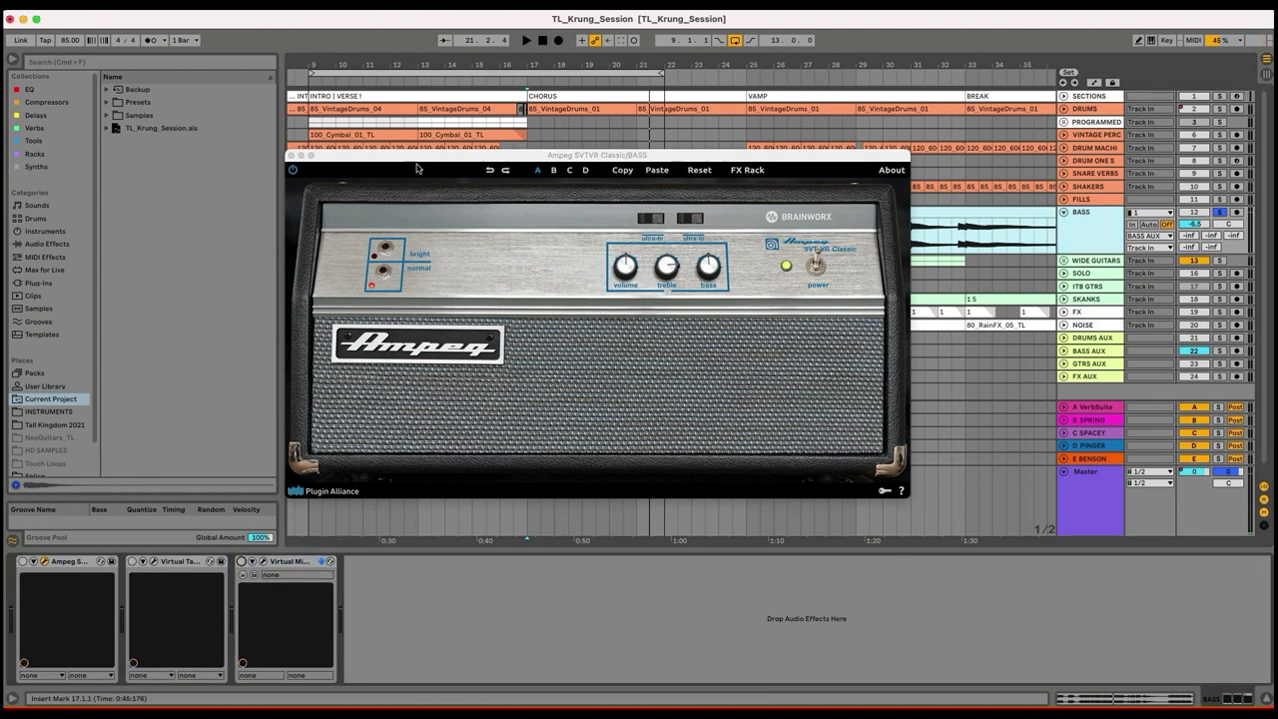
- Play the bass from bar 9 with plug-ins bypassed, then switch the Ampeg back on
left_click_drag(417, 156, 560, 318)
left_click(311, 238)
key("space")
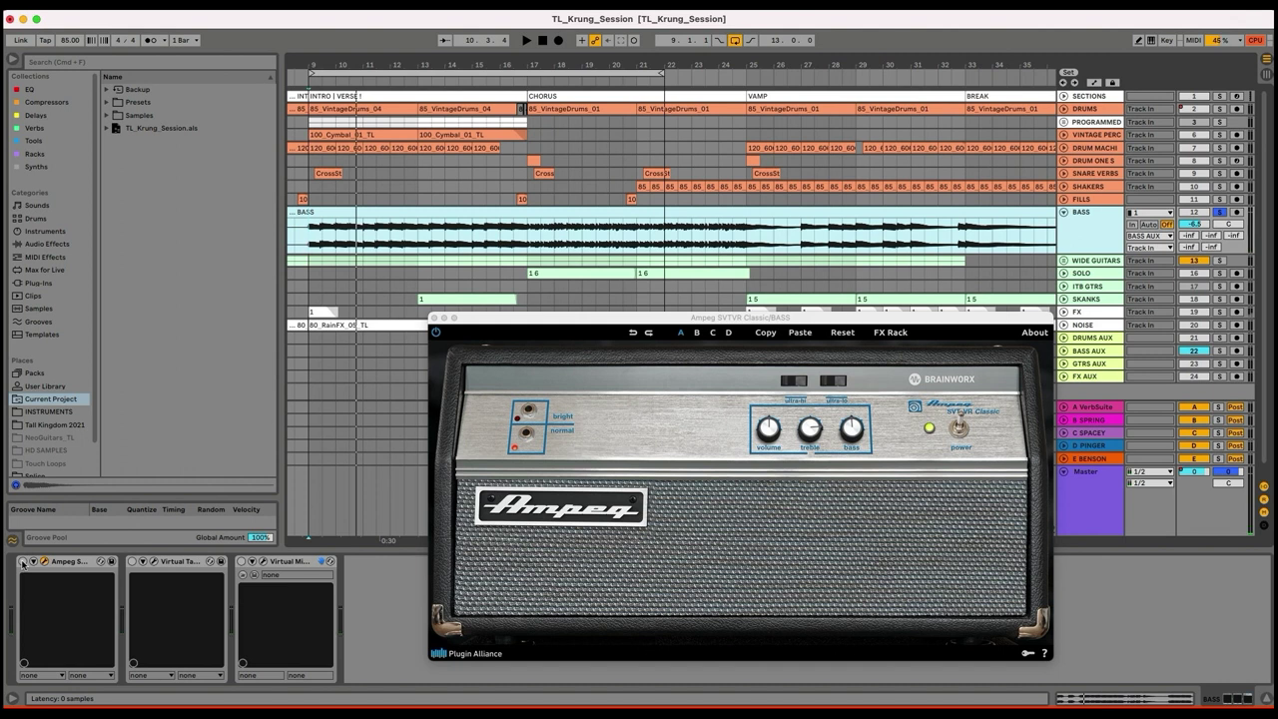
key("space")
left_click(22, 562)
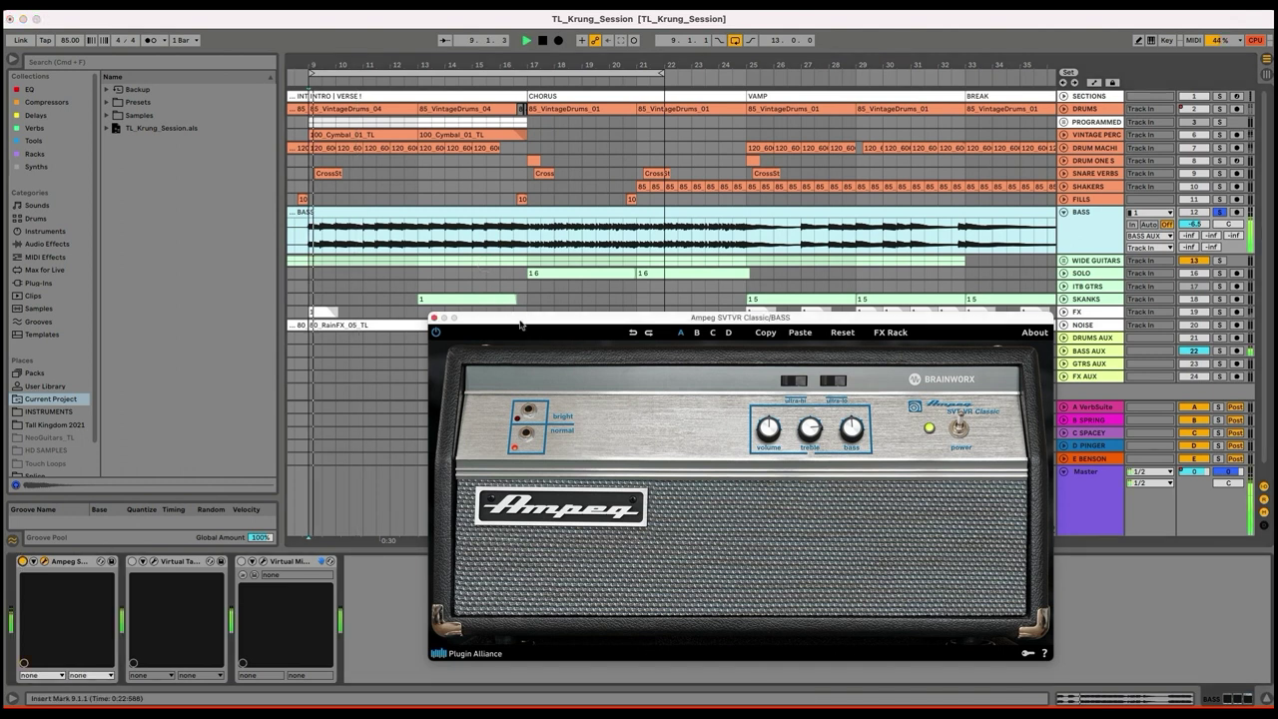
left_click_drag(508, 318, 447, 257)
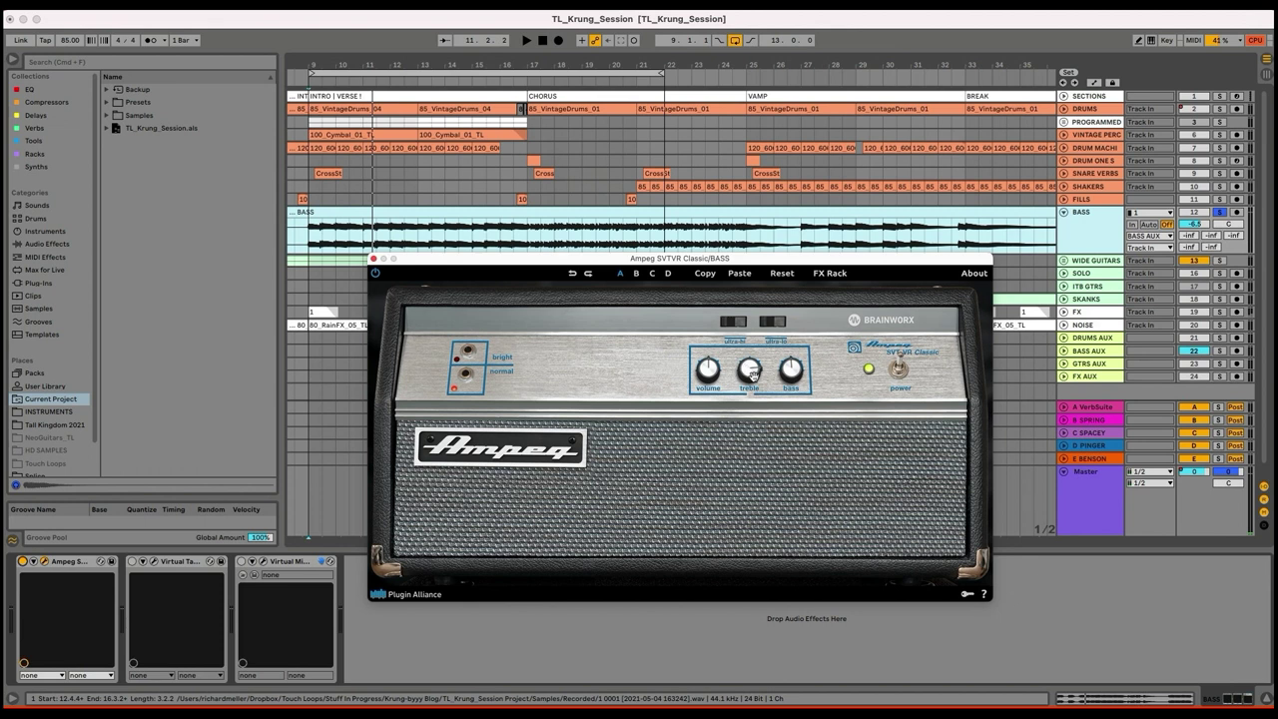
left_click_drag(580, 260, 502, 199)
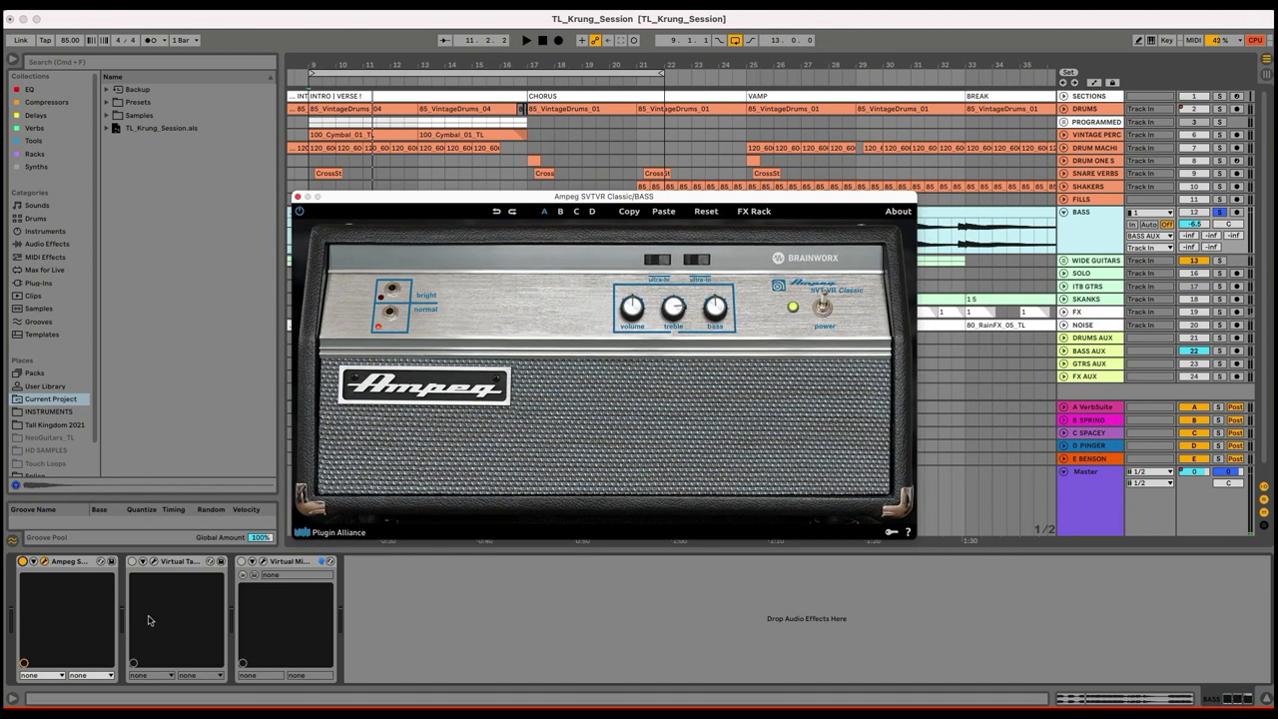
- Play the bass through the Virtual Tape Machines window, then close the tape and Ampeg windows
left_click(136, 564)
left_click(153, 564)
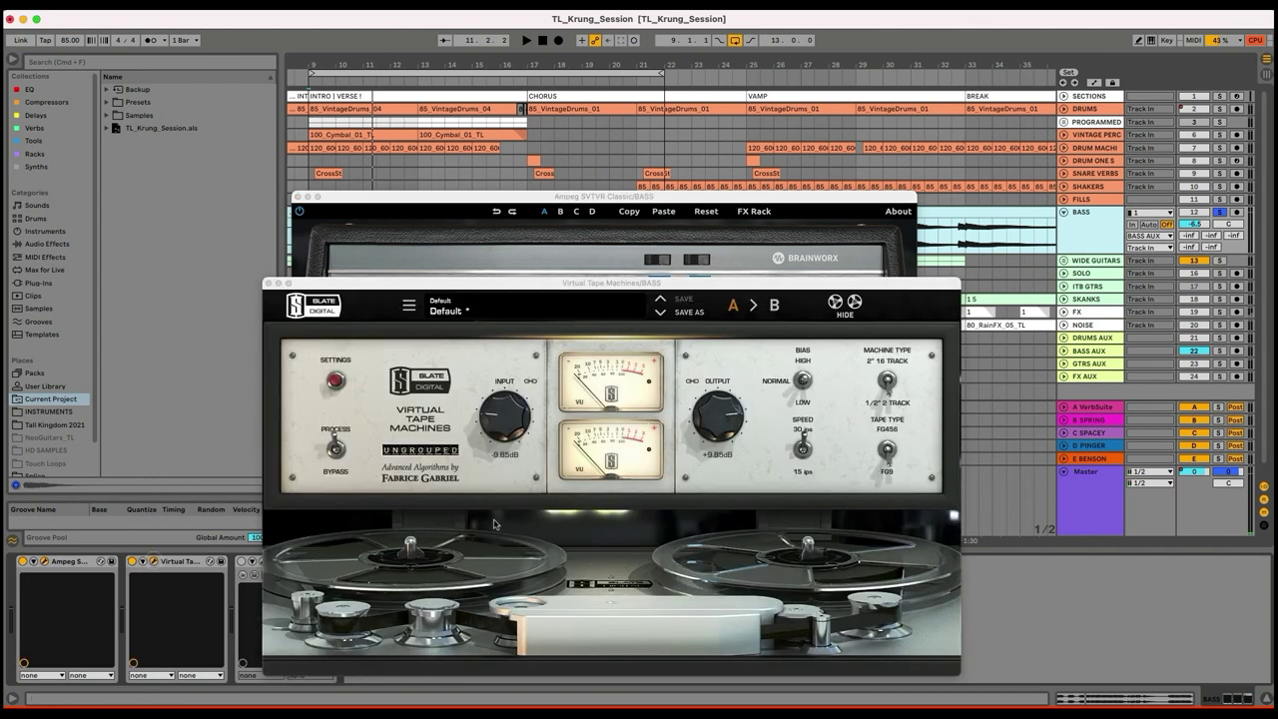
key("space")
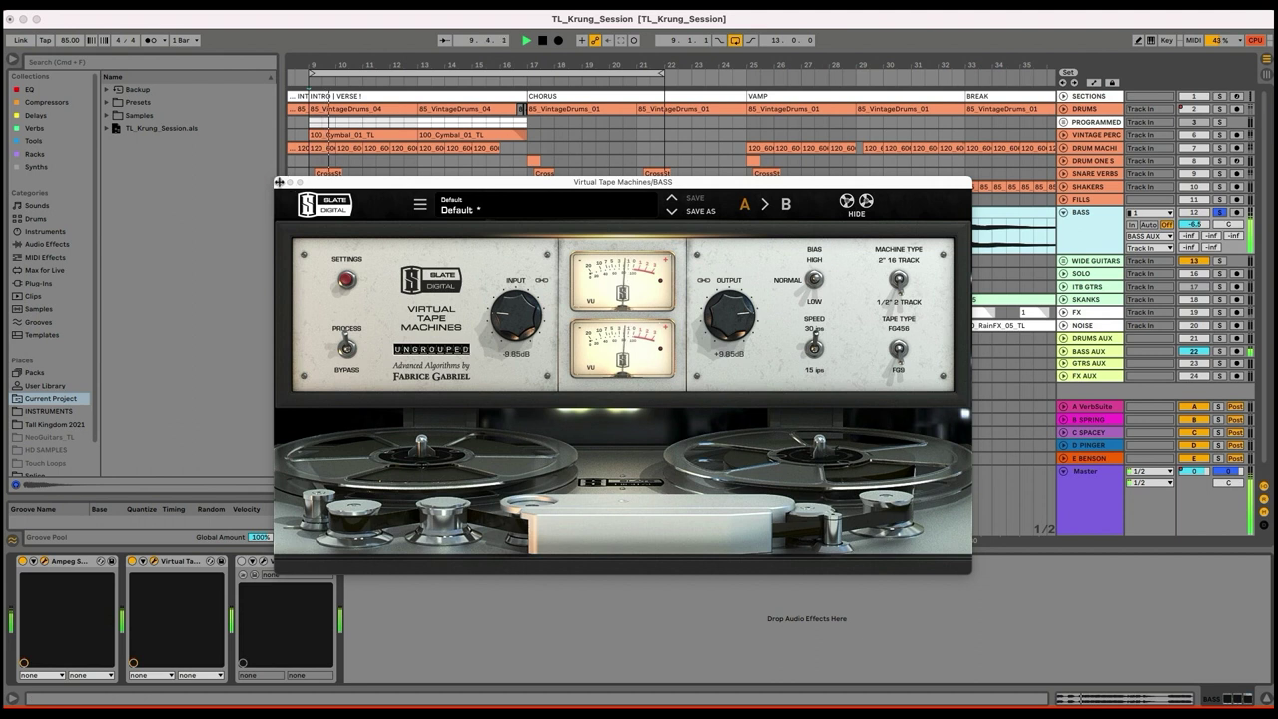
key("space")
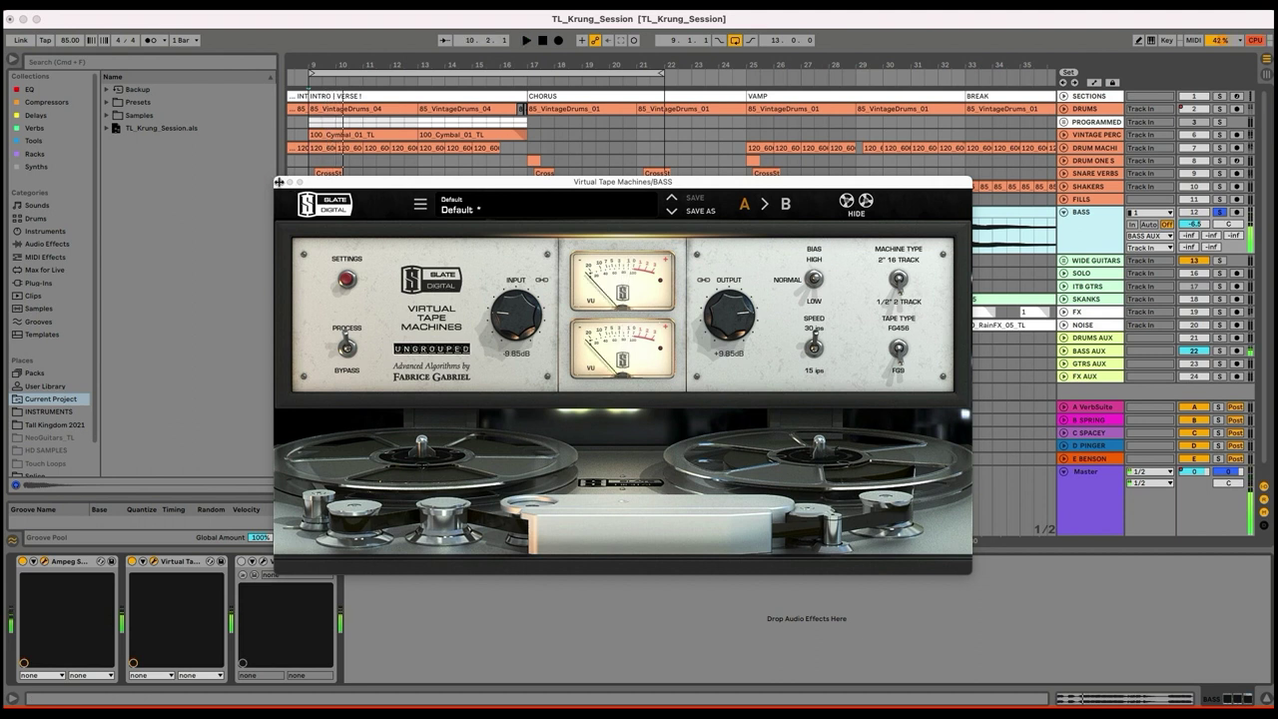
left_click(280, 181)
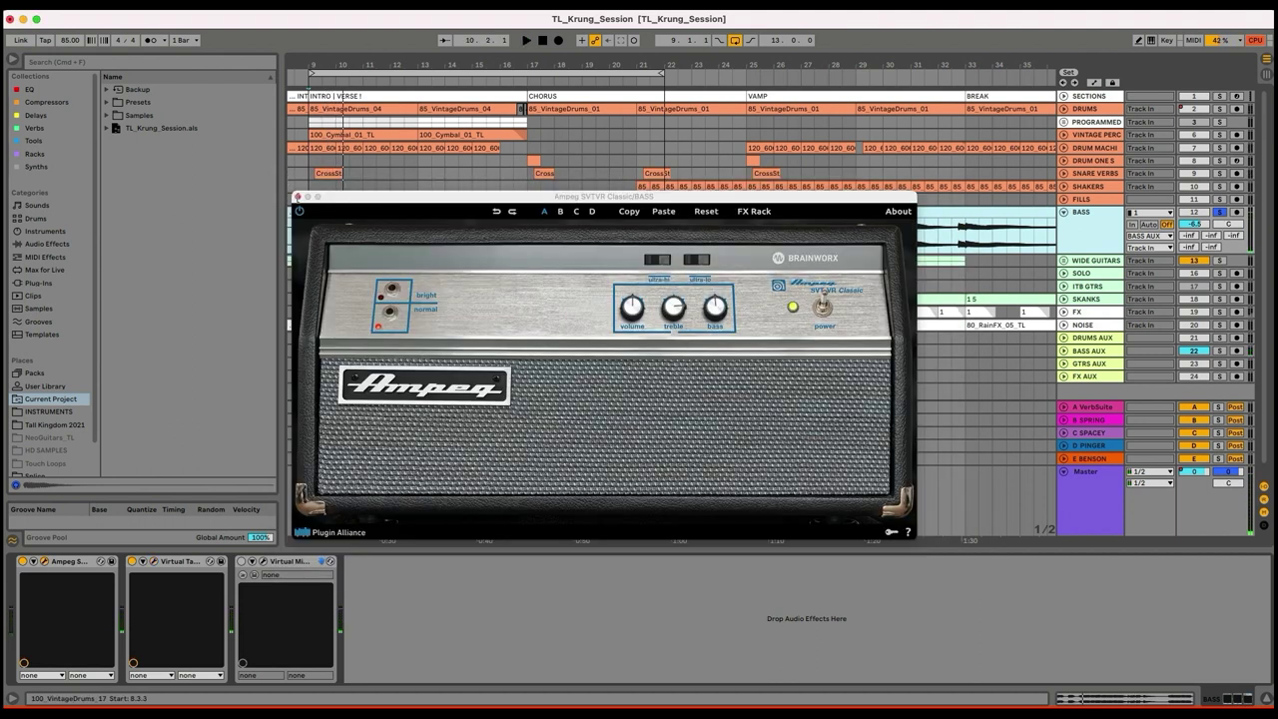
left_click(297, 196)
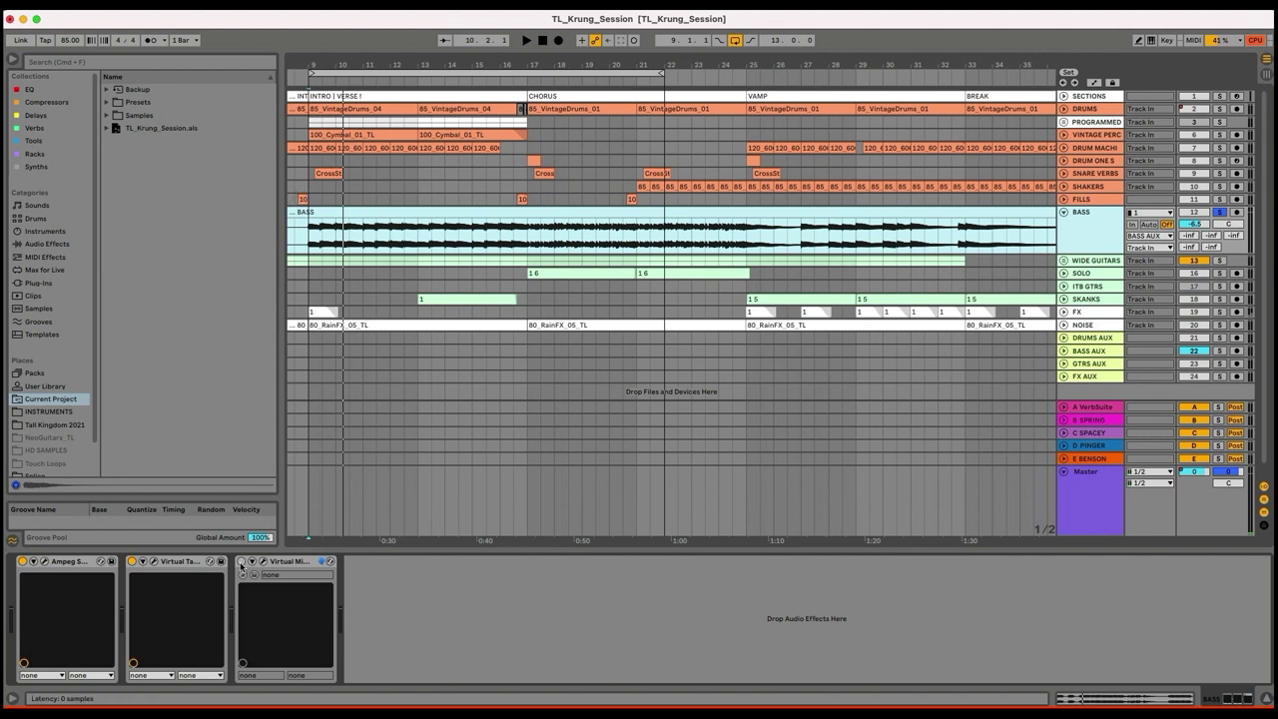
- Turn the Virtual Mix Rack back on, position its window, and play the bass through it
left_click(241, 565)
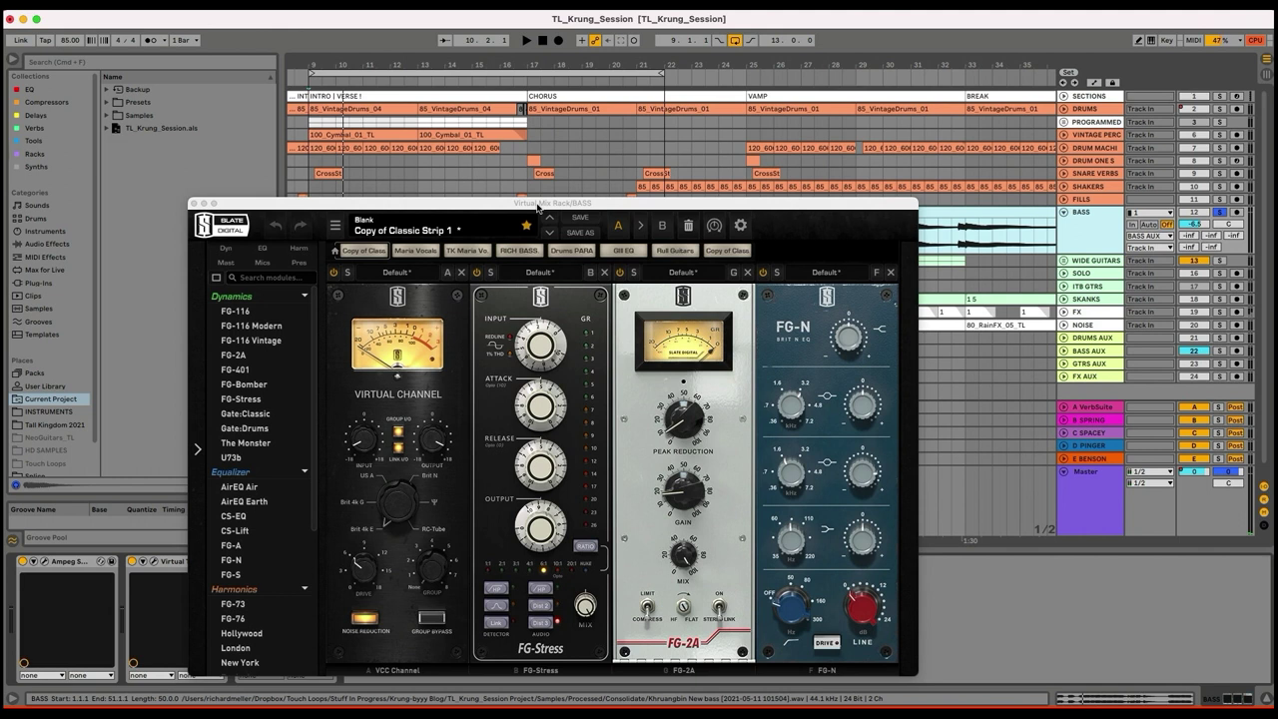
left_click_drag(529, 200, 506, 96)
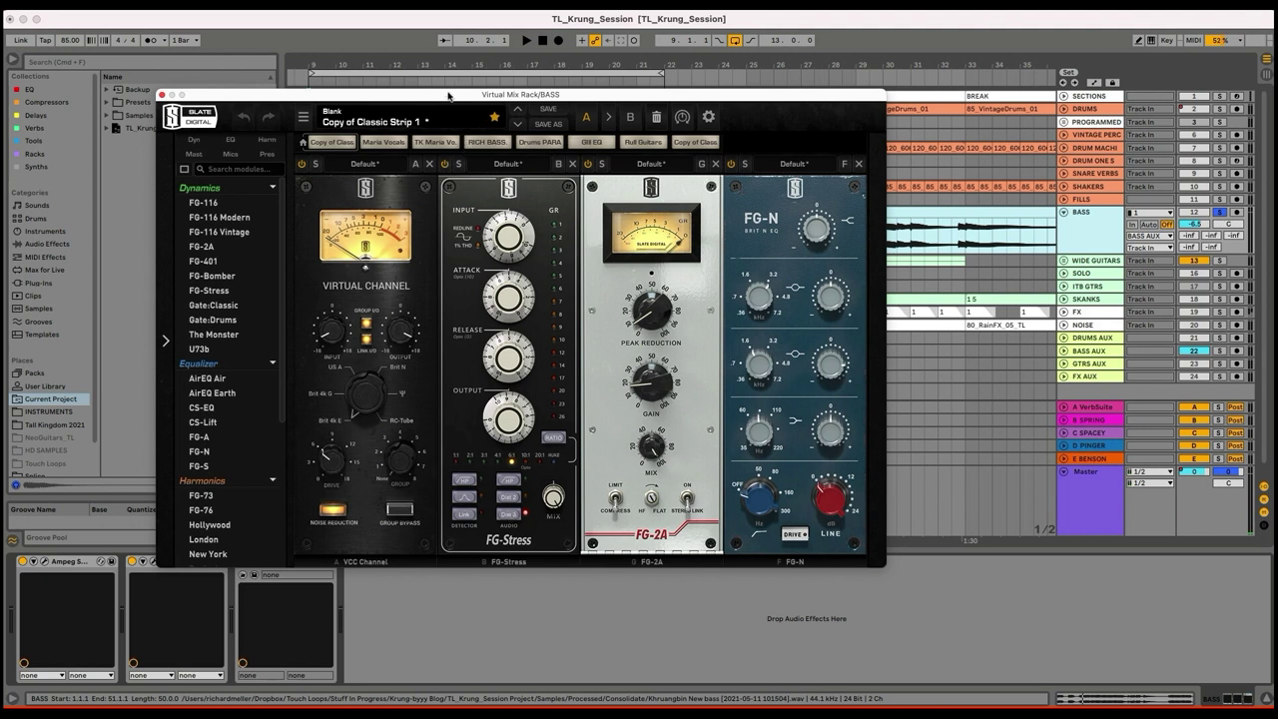
left_click_drag(449, 96, 458, 61)
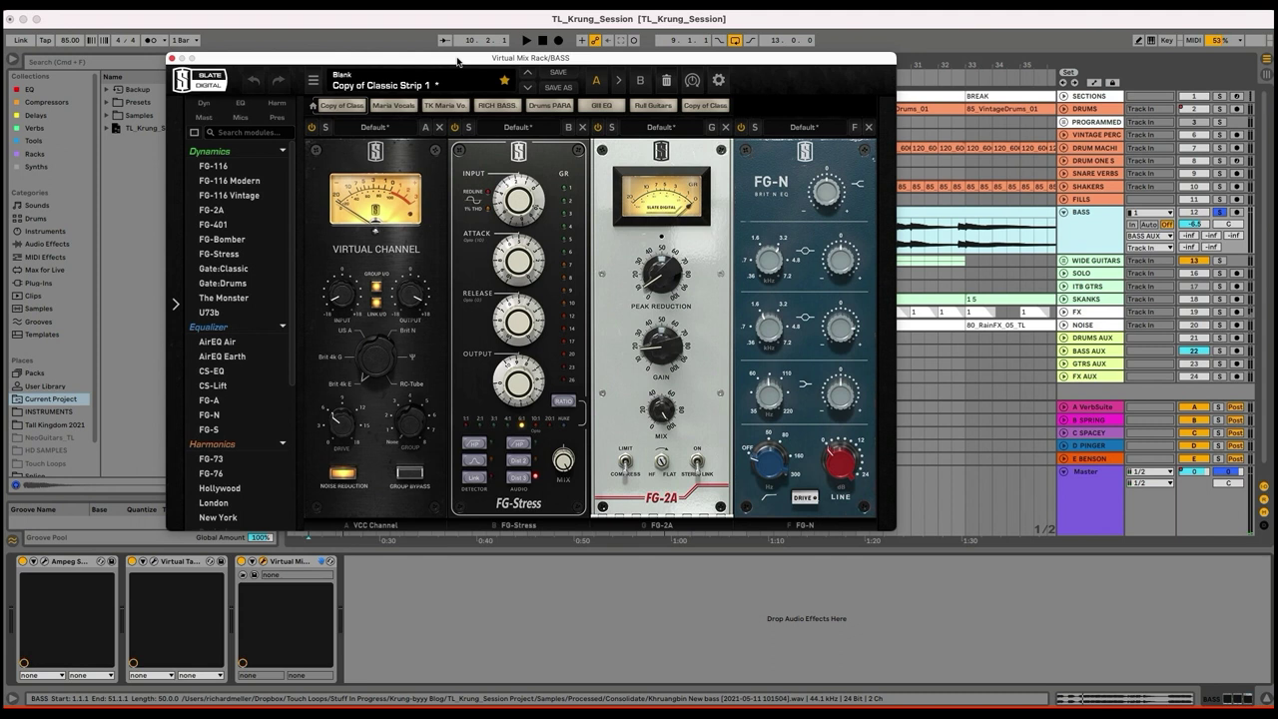
key("space")
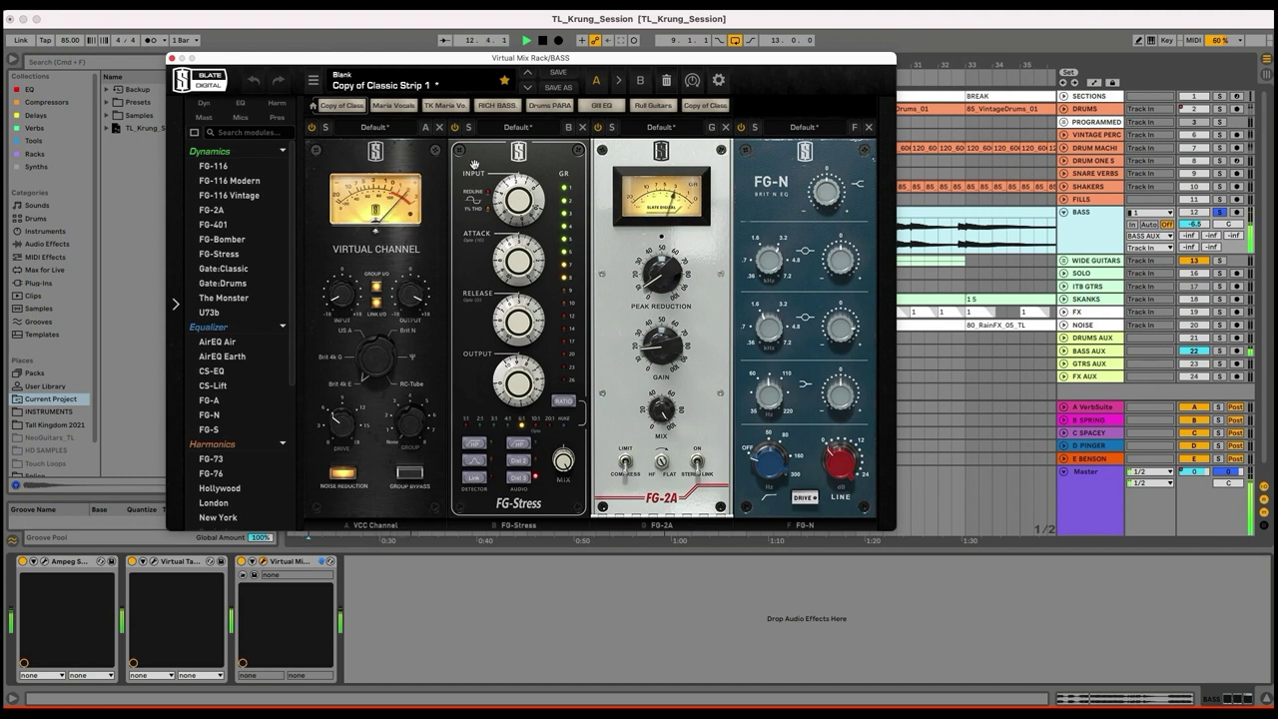
key("space")
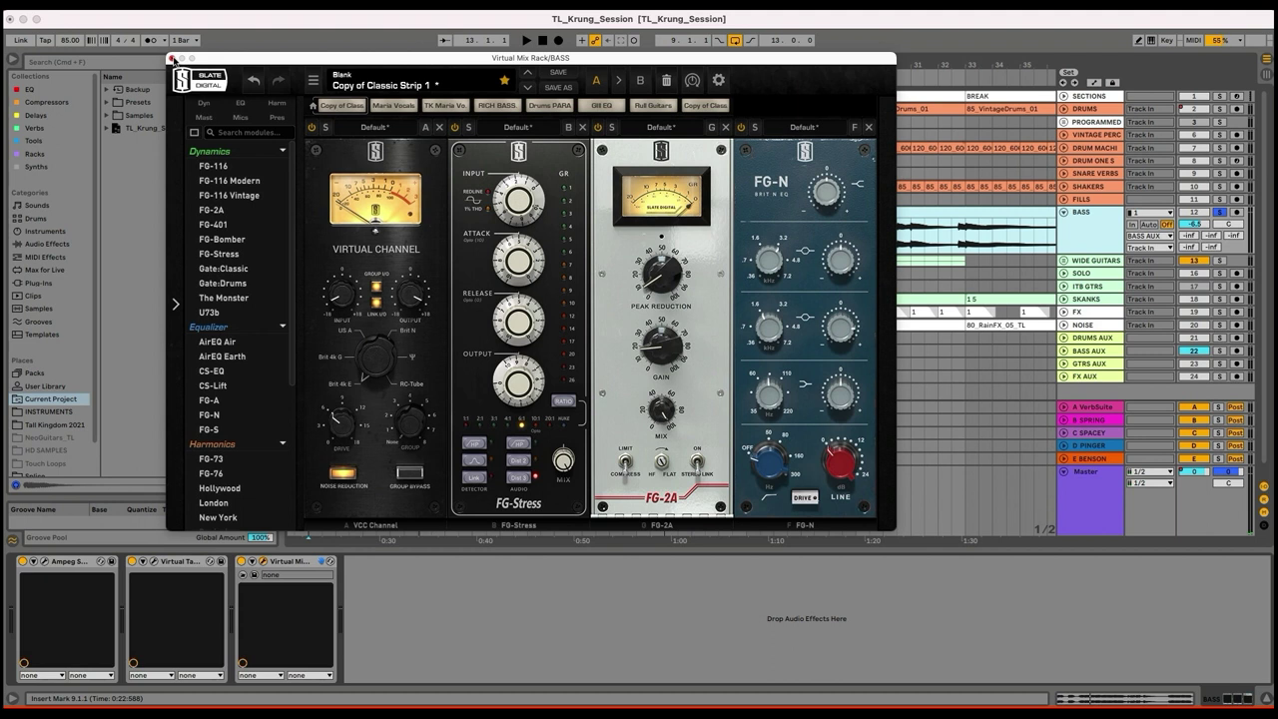
- Close the mix rack window, solo the DRUMS AUX bus and play the drums from bar 13
left_click(171, 59)
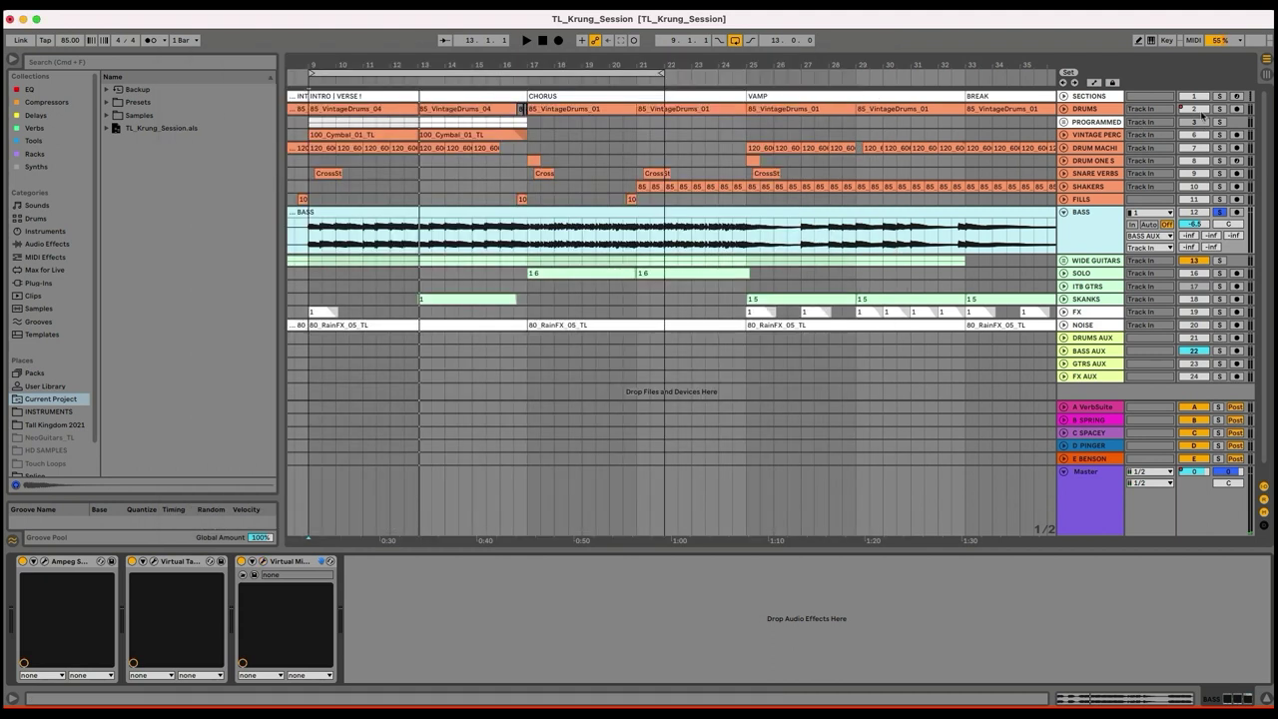
scroll(1139, 307, "down", 1)
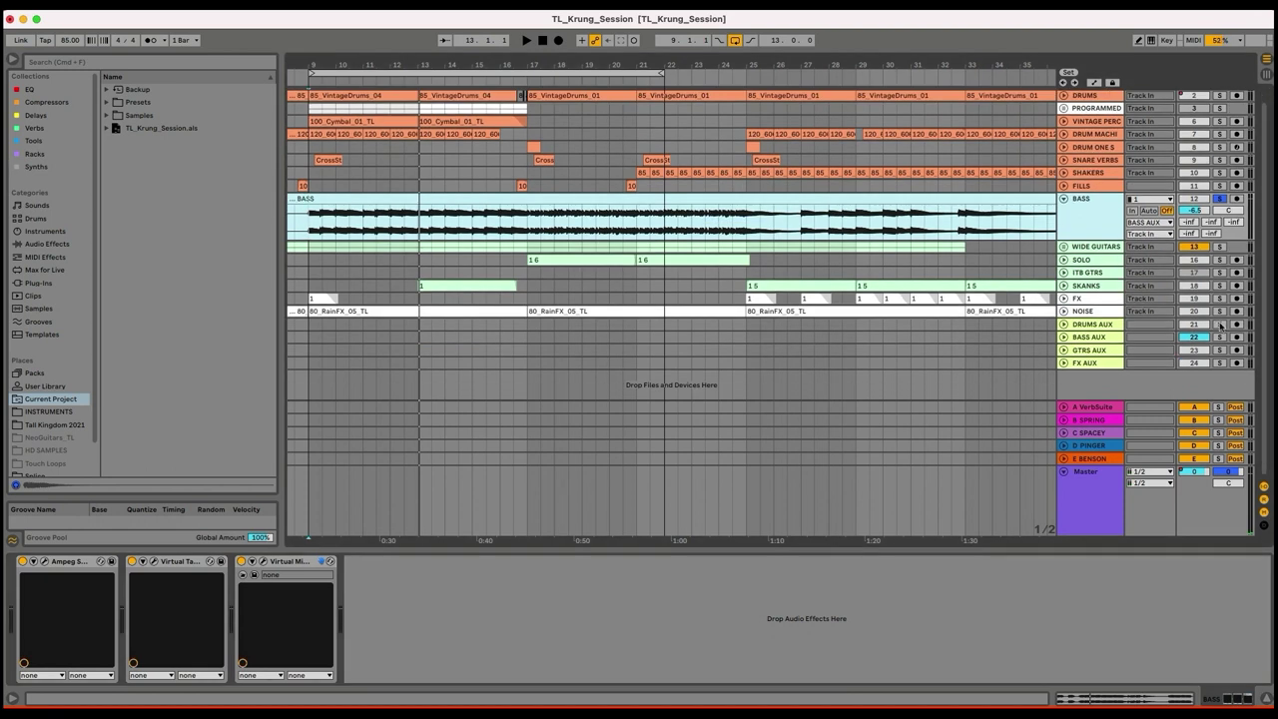
left_click(1220, 324)
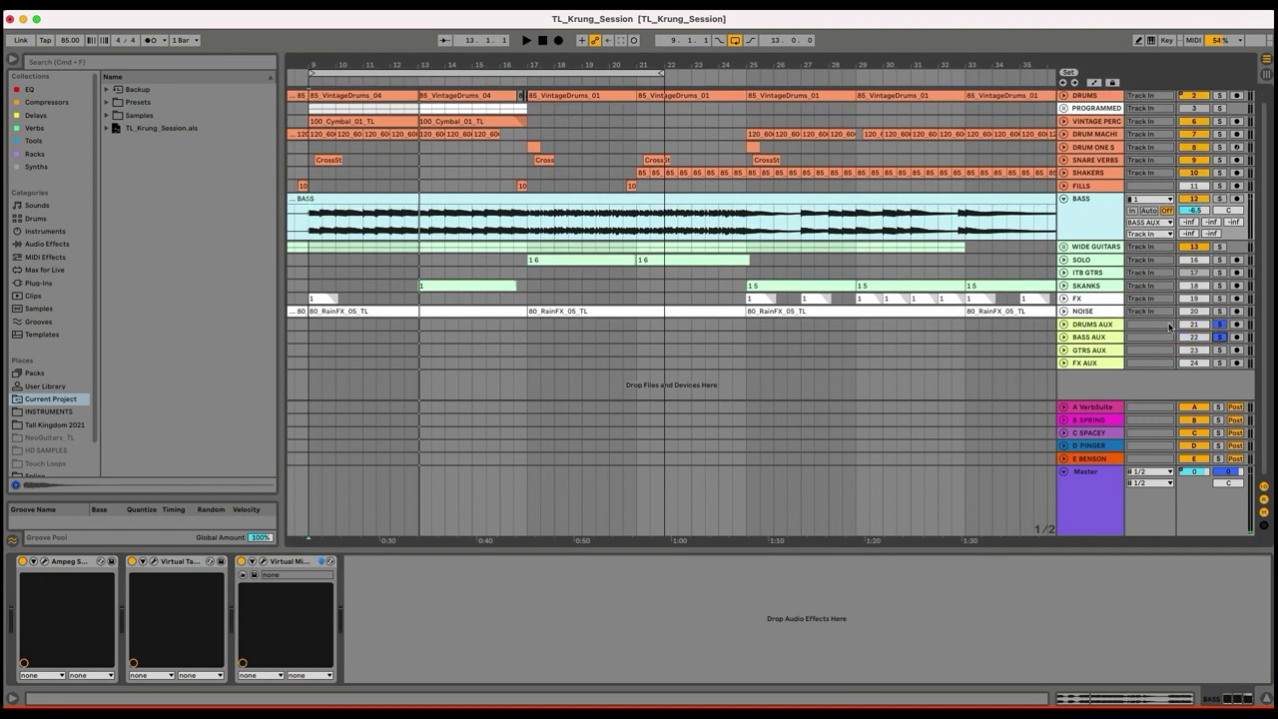
key("space")
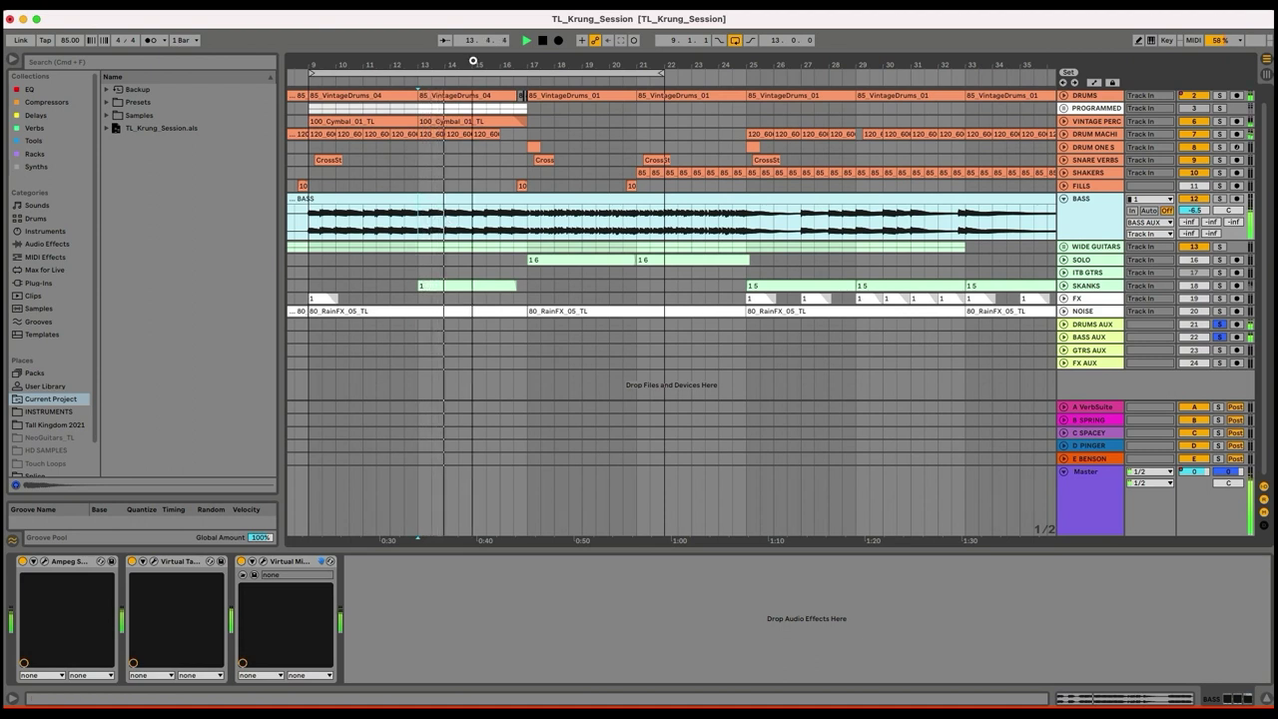
left_click_drag(474, 70, 475, 64)
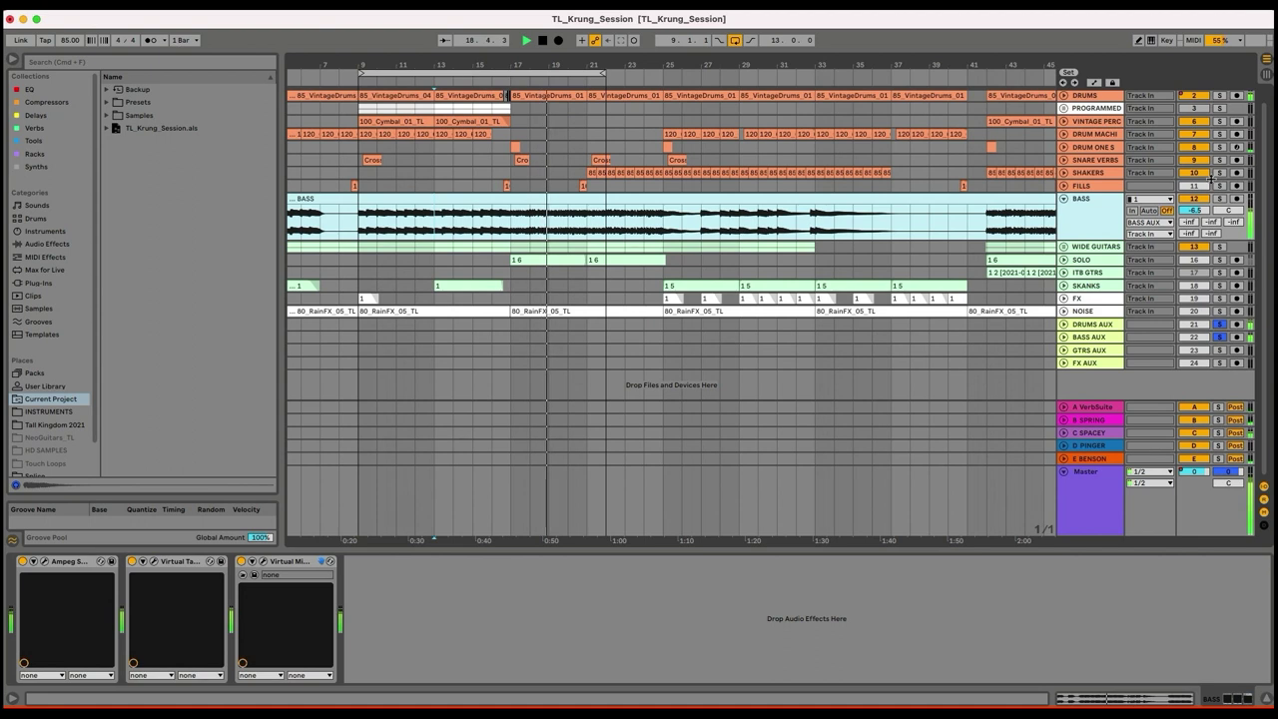
- Unfold and refold FILLS, zoom out over the arrangement, and unfold the PROGRAMMED group
left_click(1064, 186)
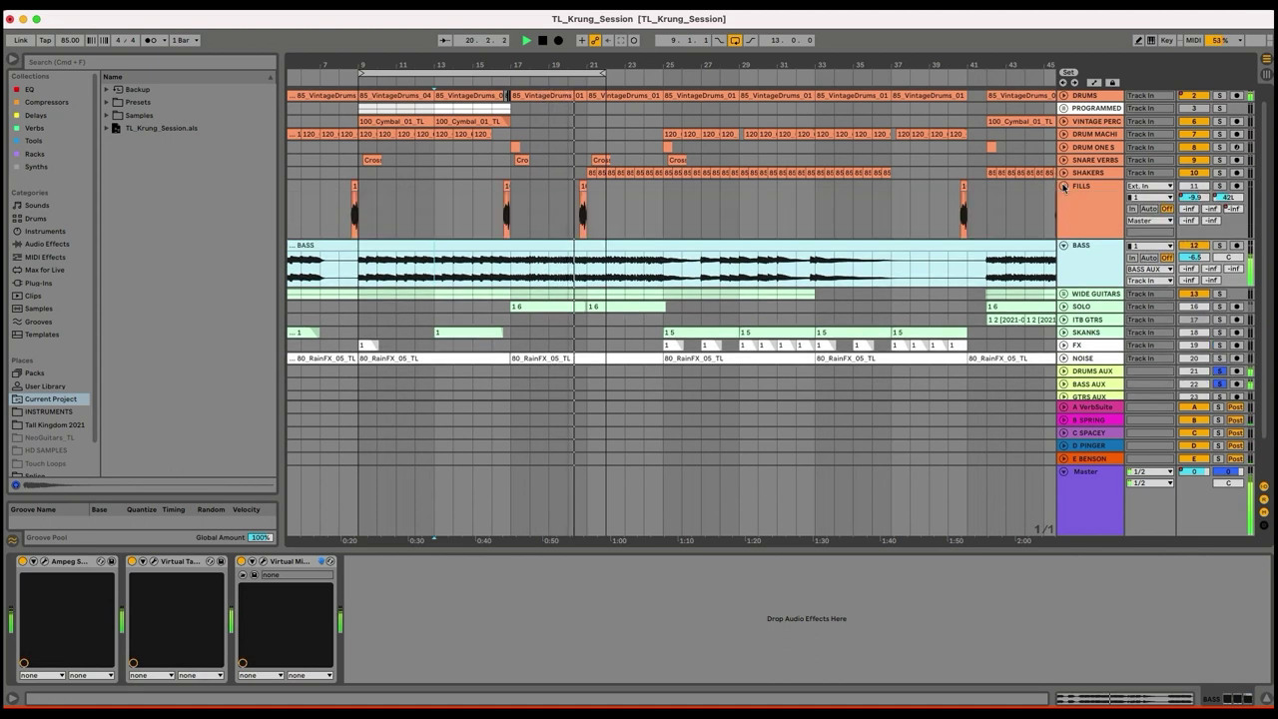
key("Left")
left_click_drag(530, 68, 488, 63)
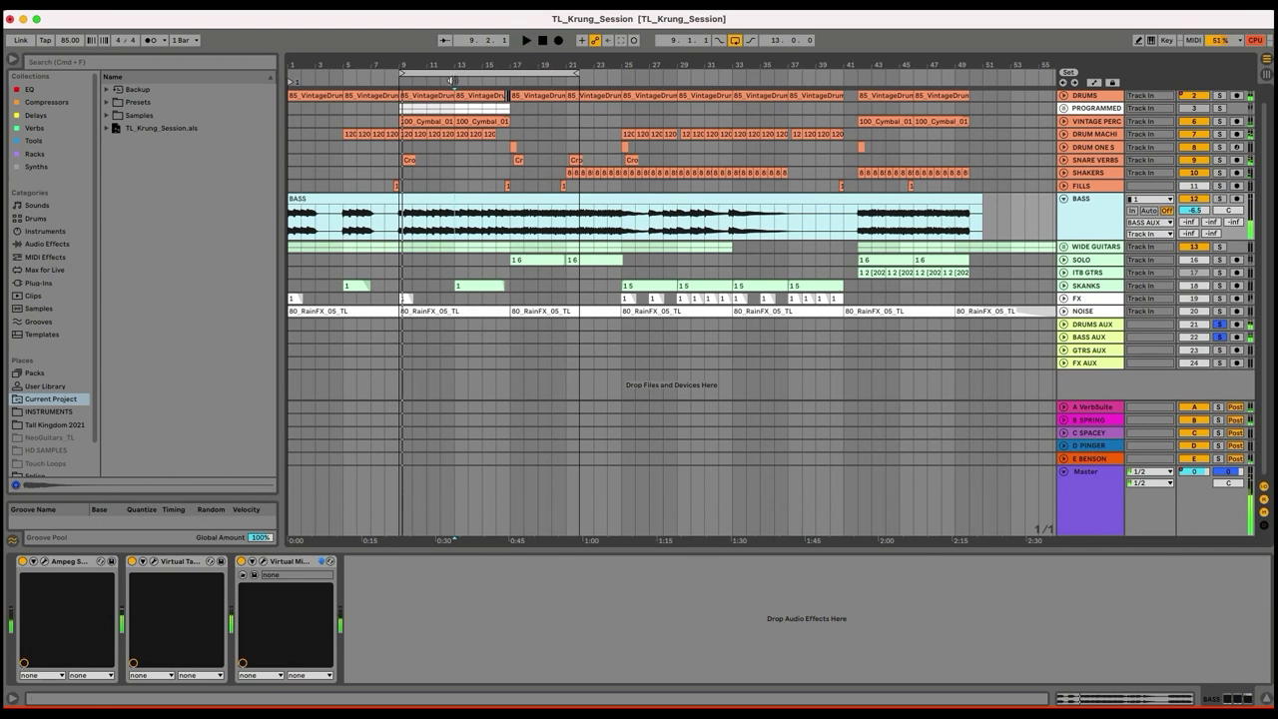
left_click_drag(459, 65, 457, 65)
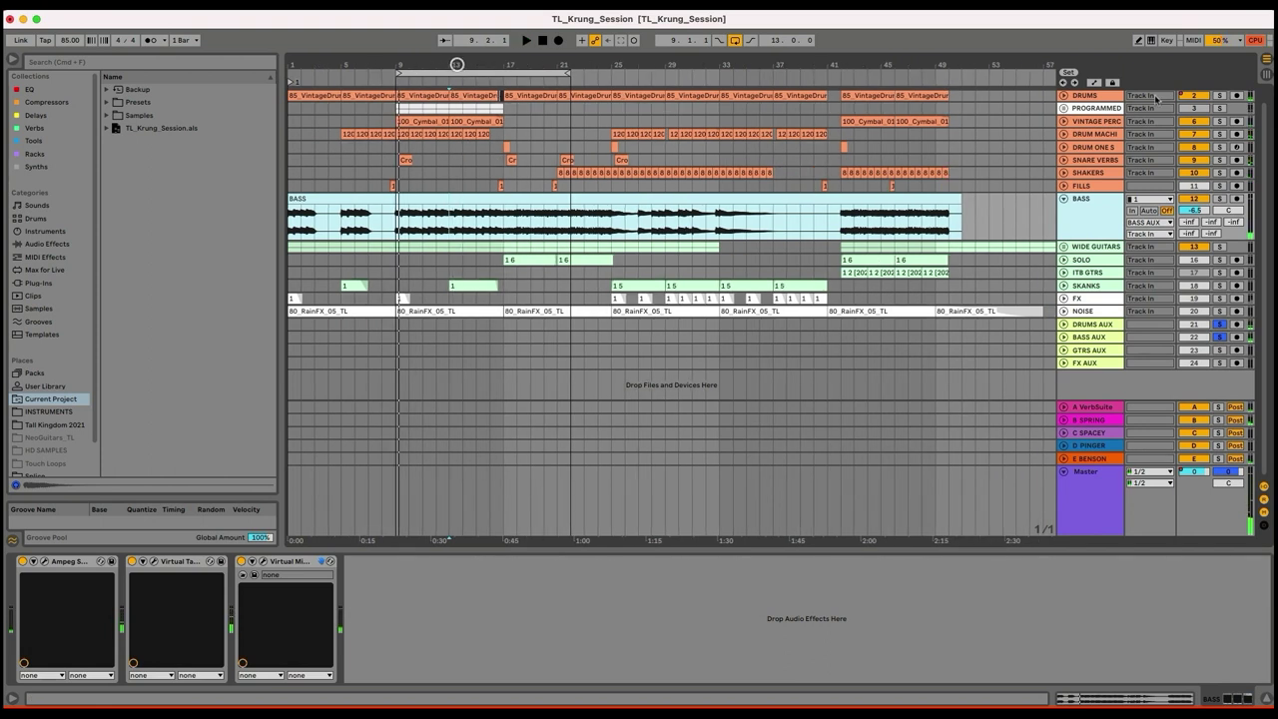
left_click(1064, 108)
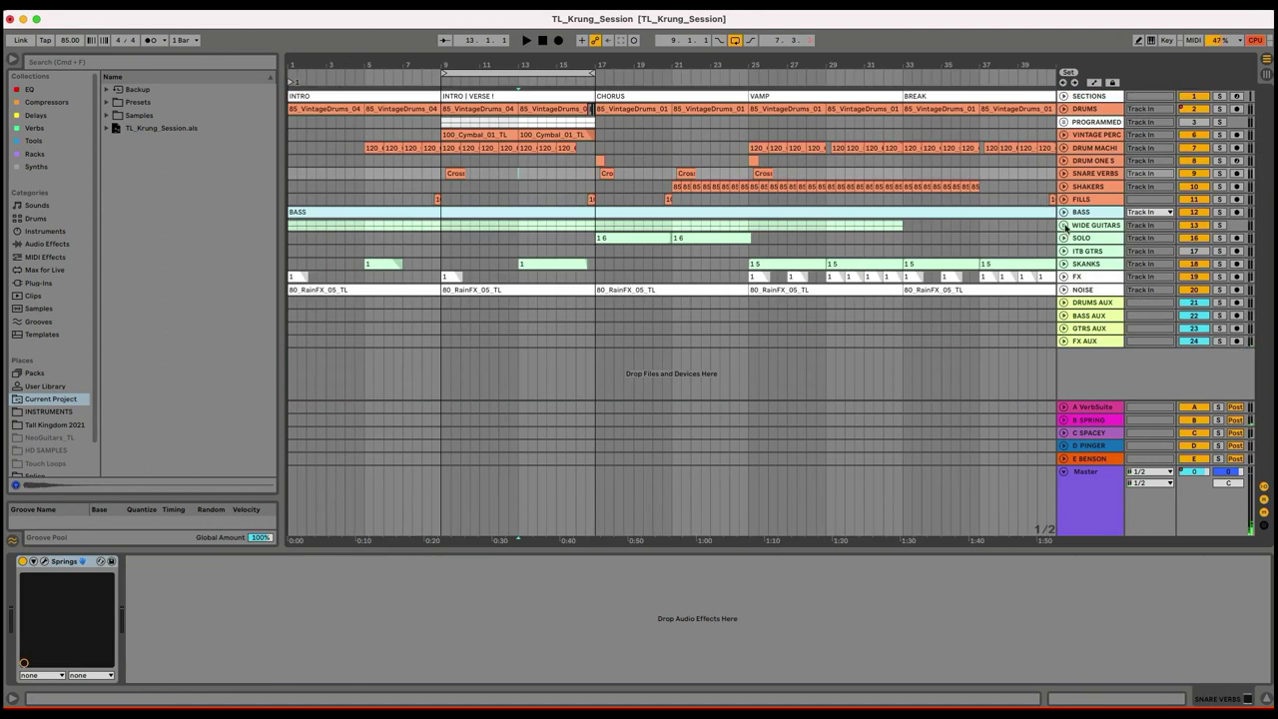
- Solo GTRS AUX, play WIDE GUITARS from bar 1, and unfold its left and right tracks
left_click(1219, 328)
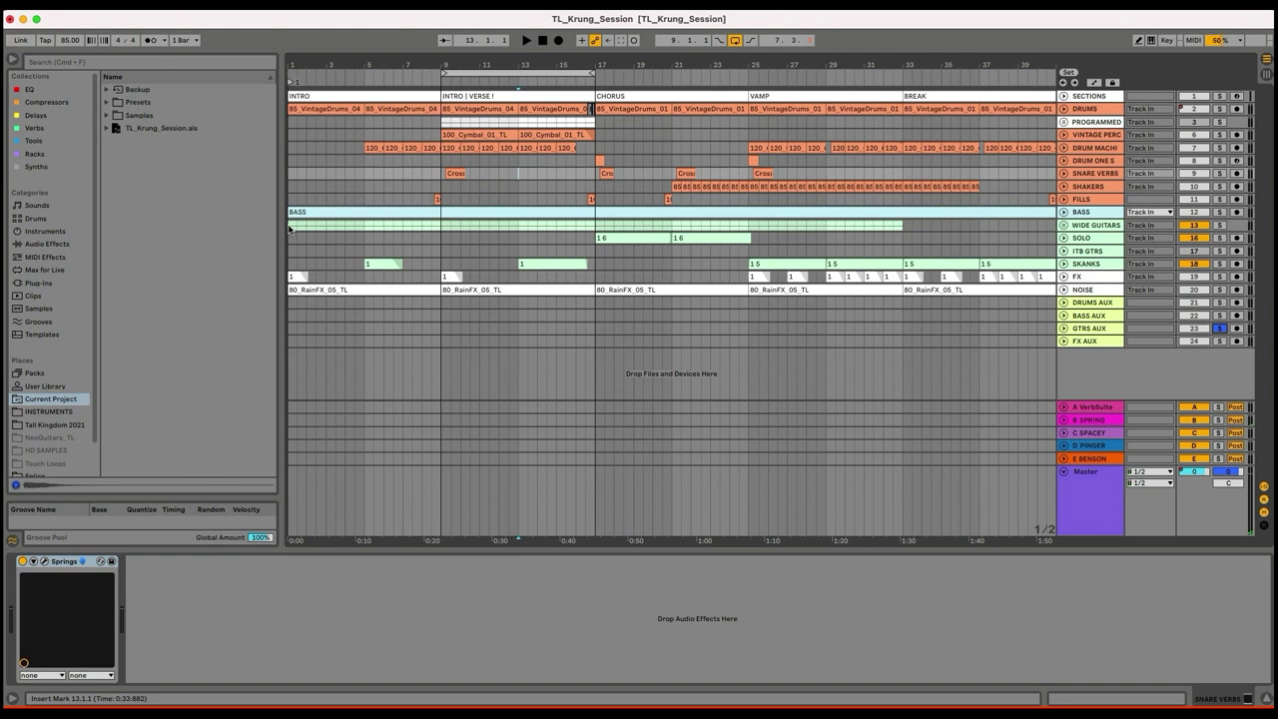
left_click(290, 226)
key("space")
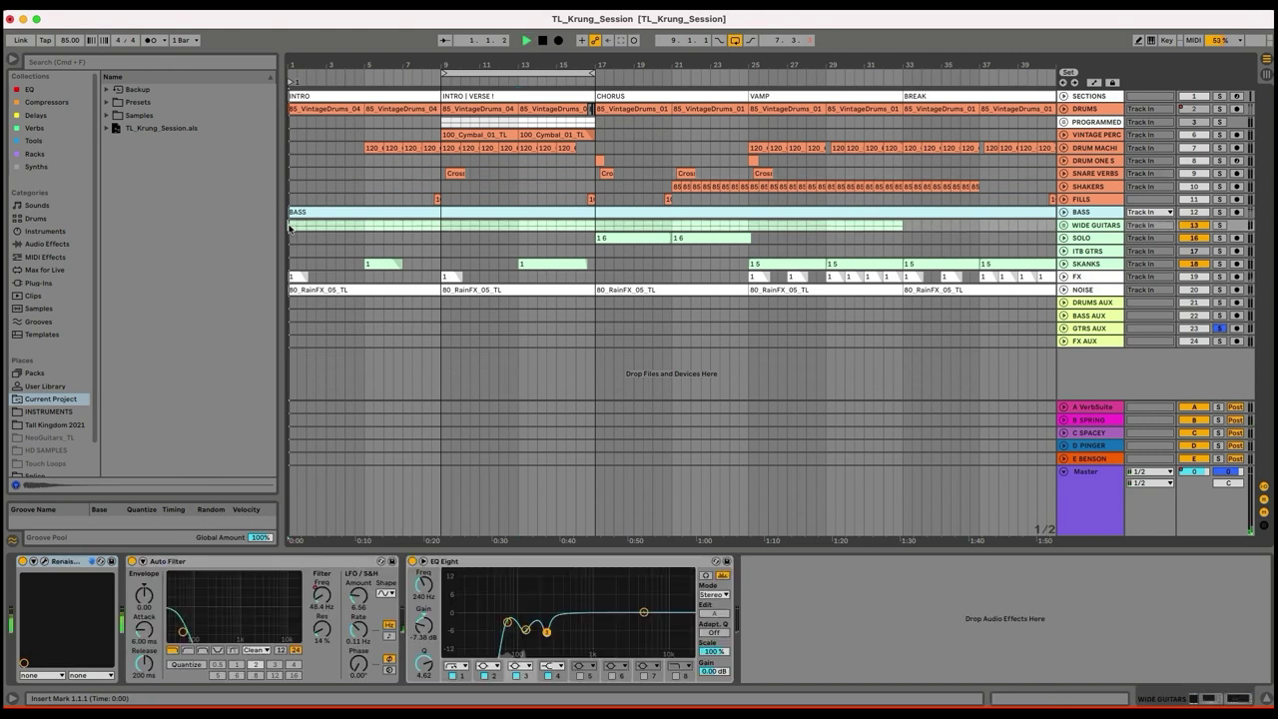
left_click(1065, 225)
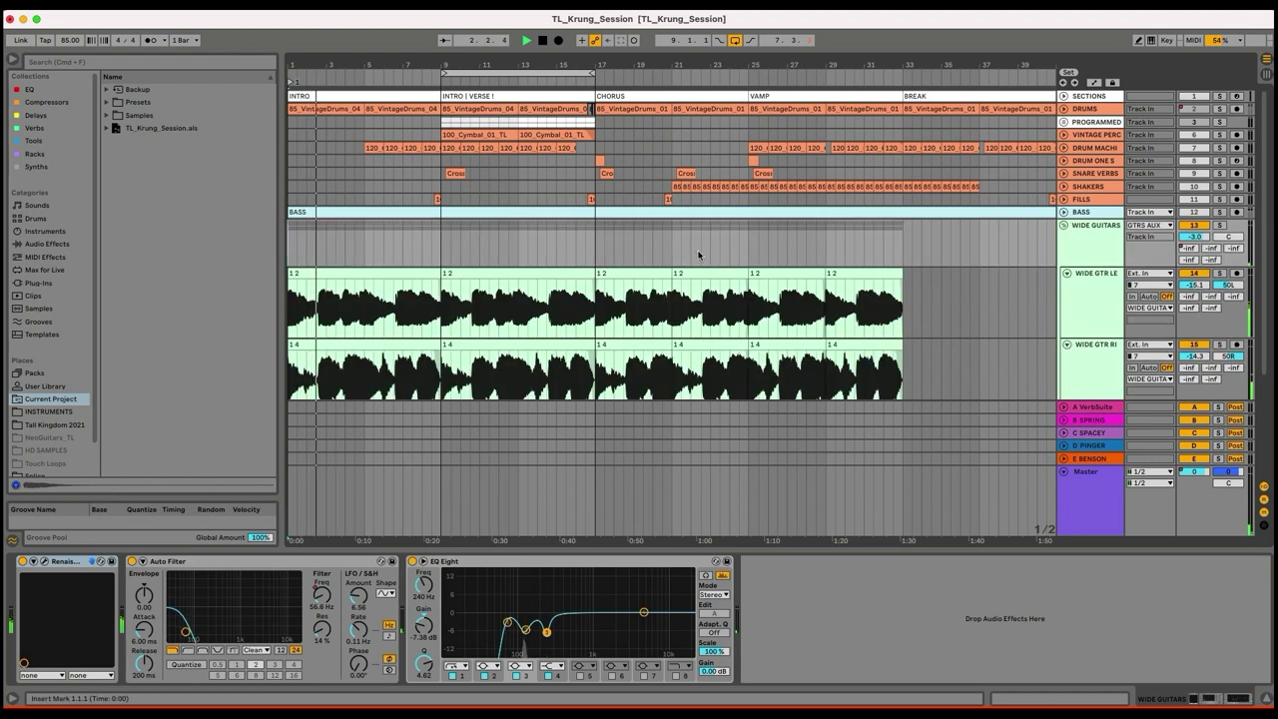
scroll(685, 256, "down", 1)
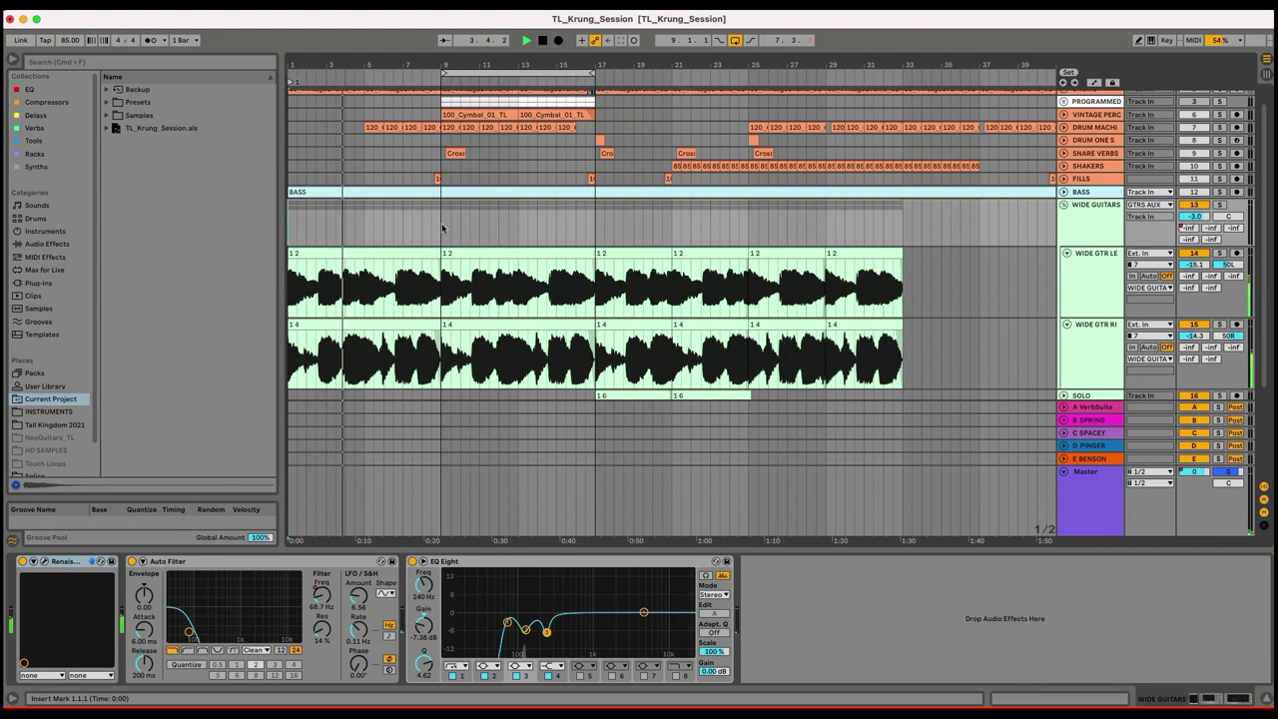
- Show the Auto Filter frequency automation envelopes on the guitar tracks
key("a")
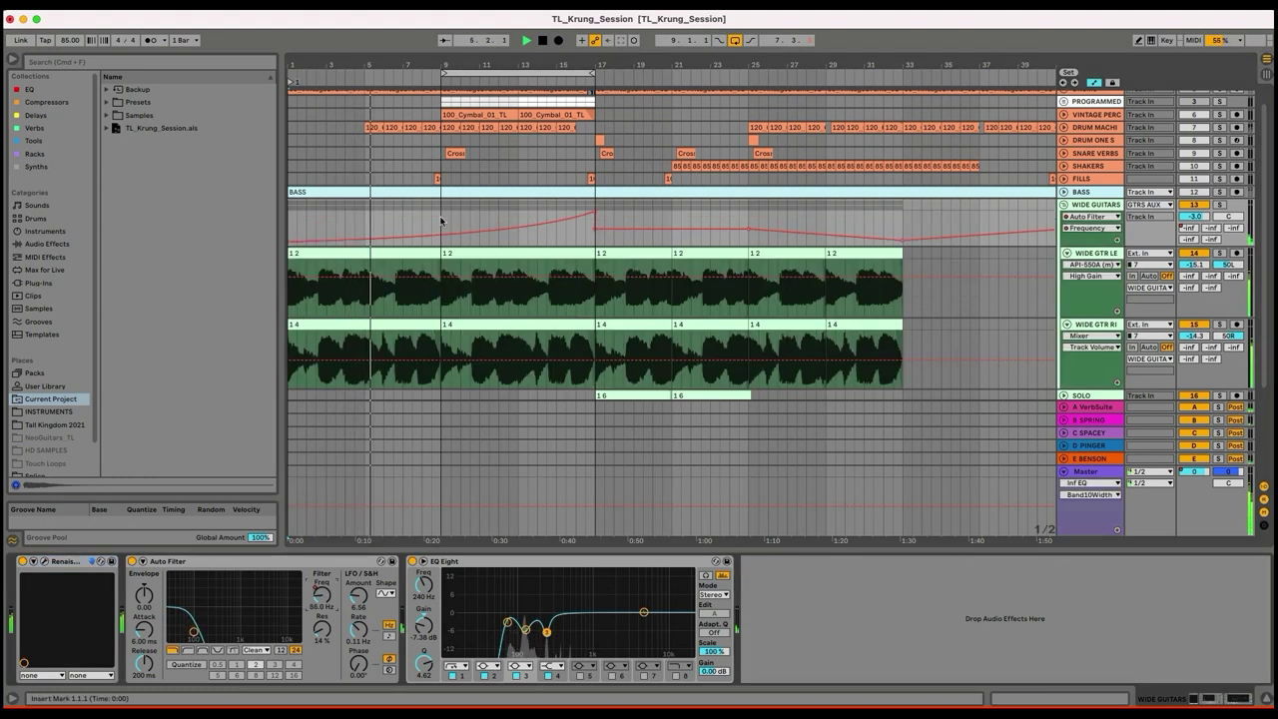
key("a")
scroll(459, 334, "down", 1)
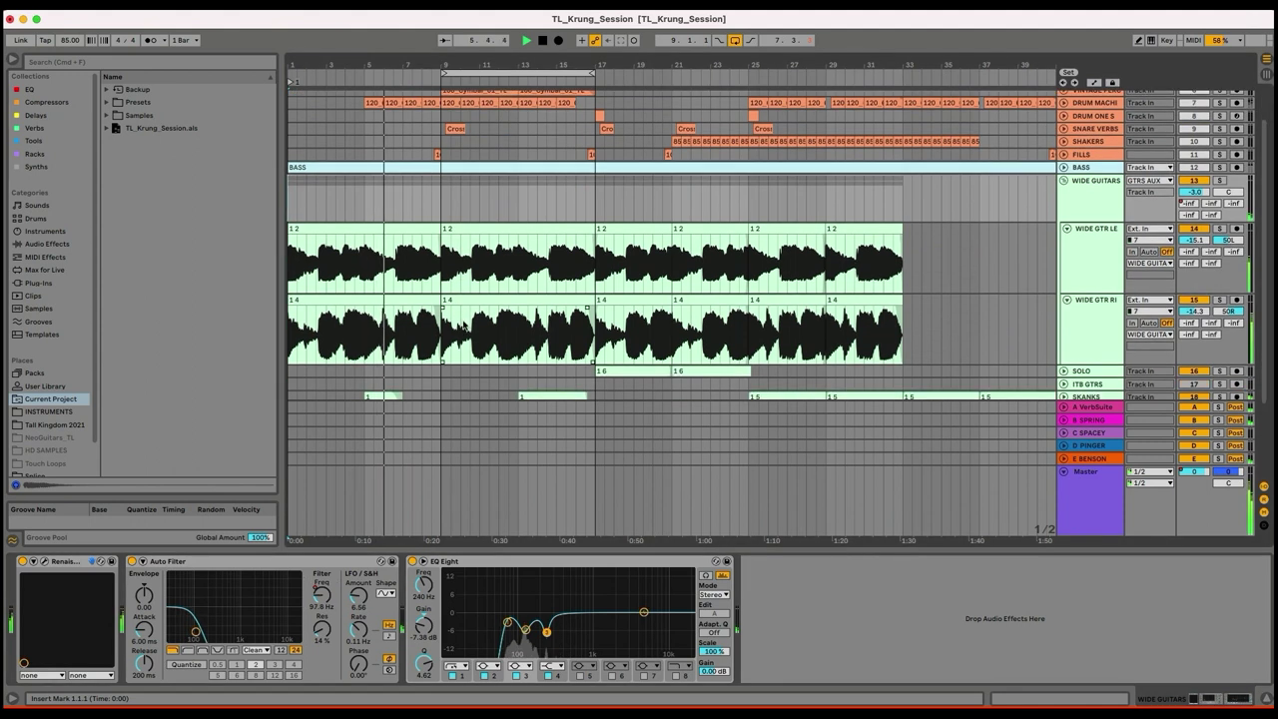
scroll(461, 324, "down", 2)
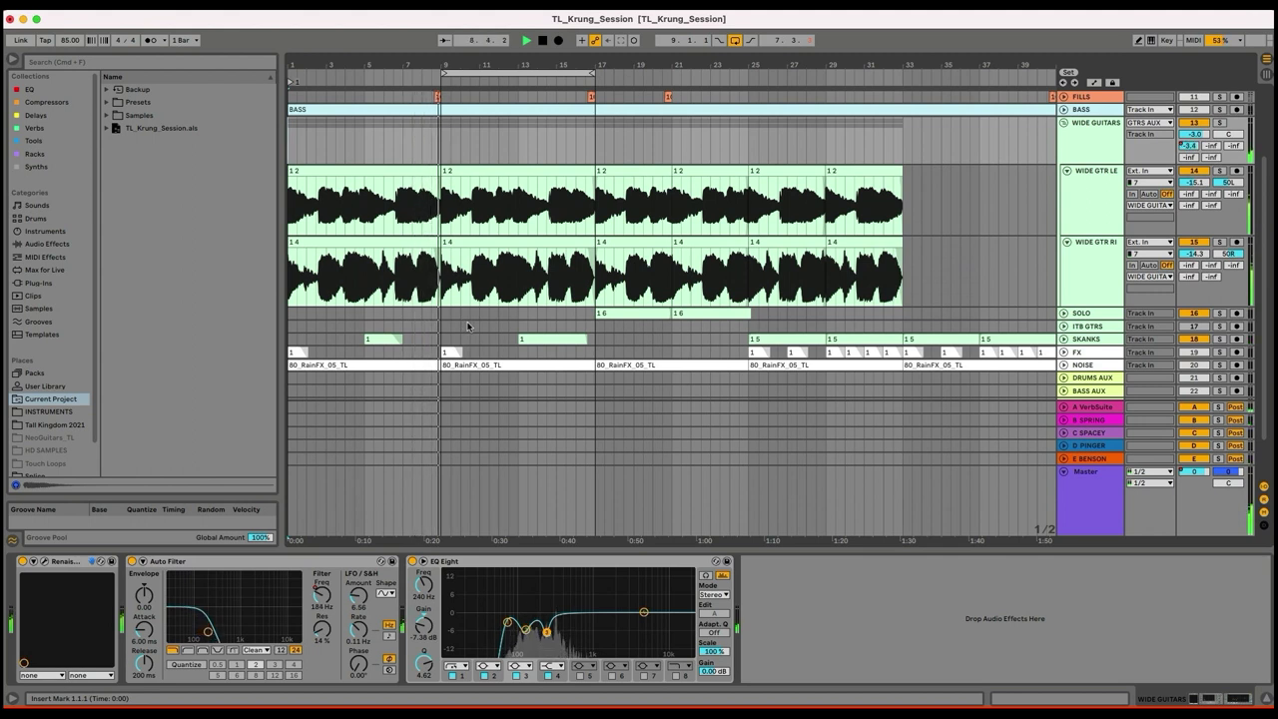
key("a")
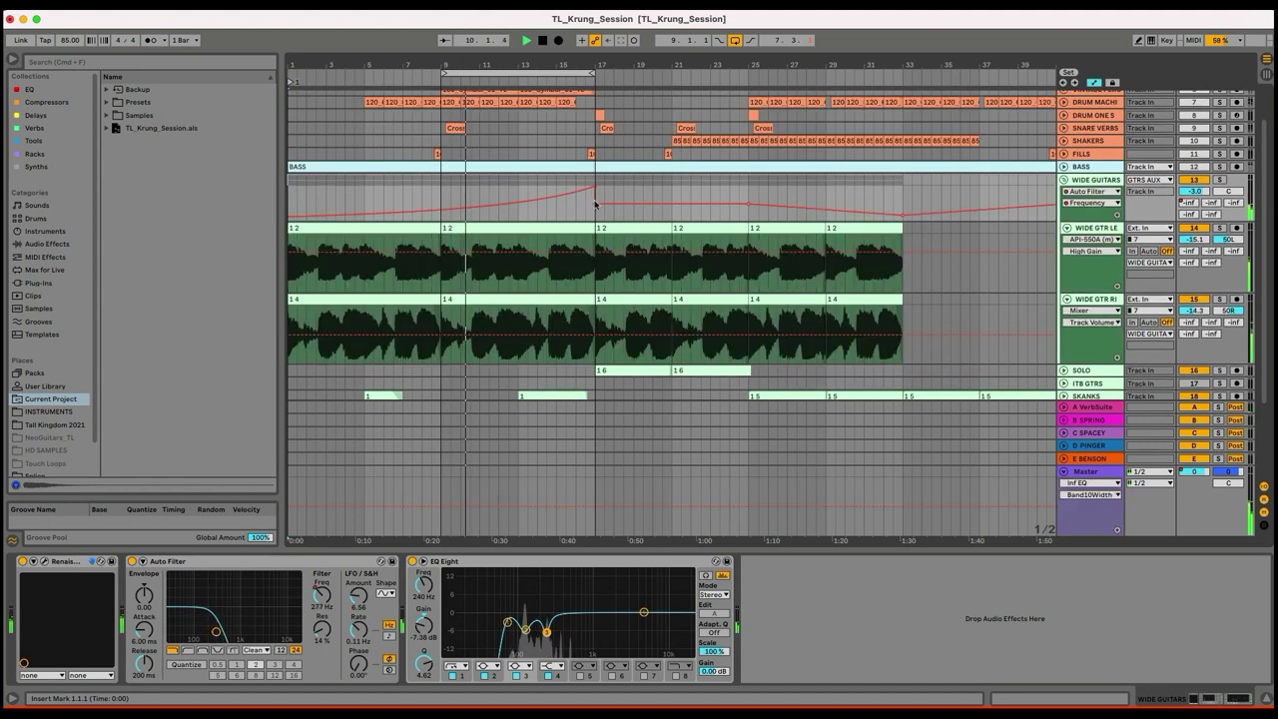
- Jump playback to bar 16 before the chorus, then fold the WIDE GUITARS group
left_click(579, 208)
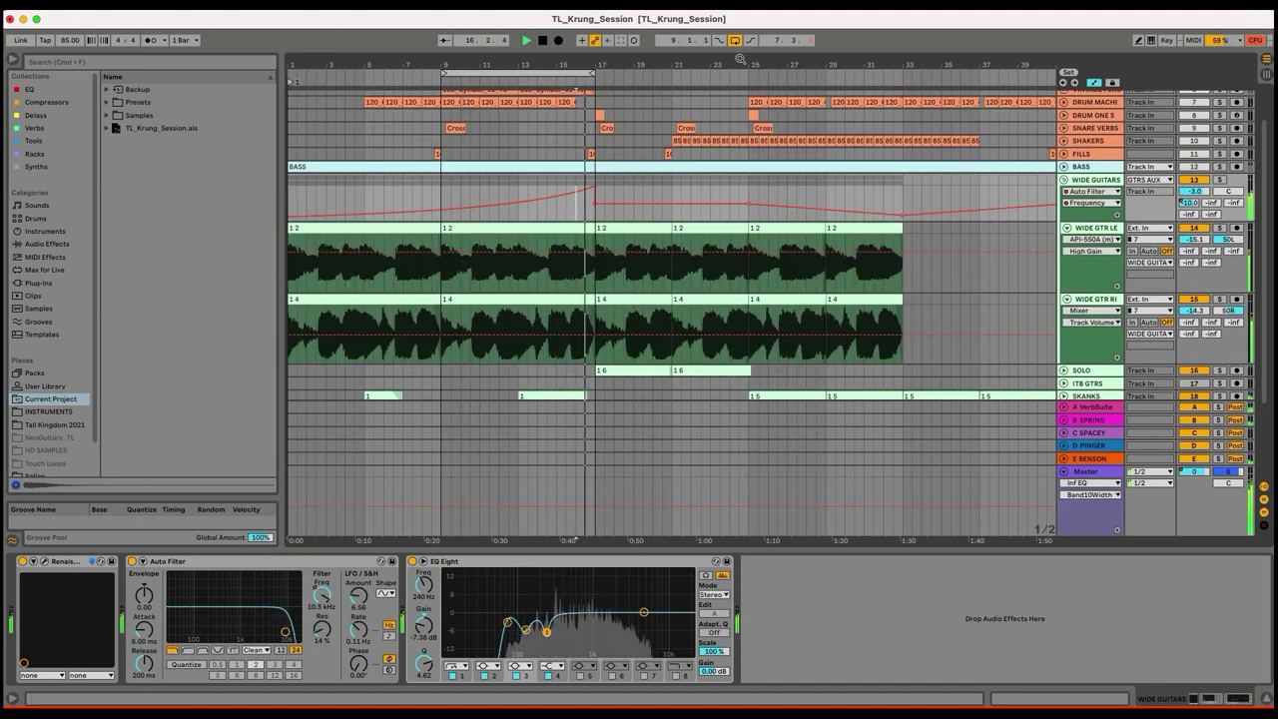
scroll(658, 285, "down", 2)
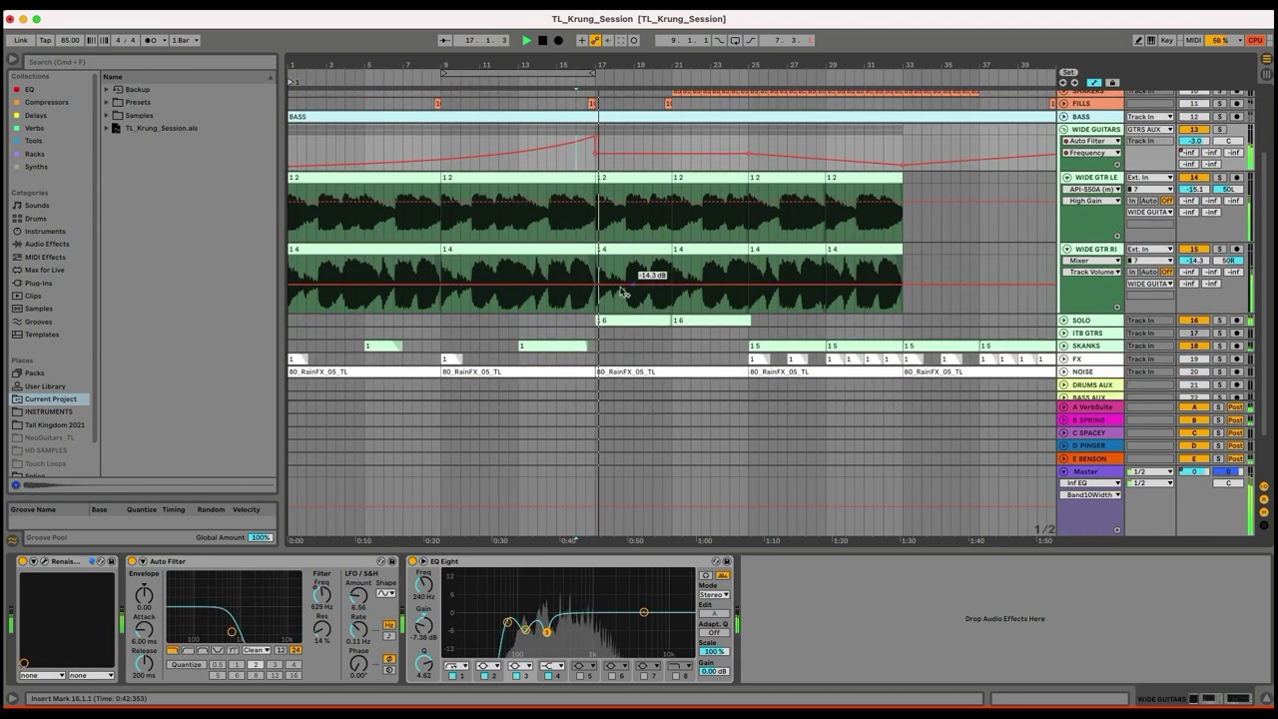
left_click_drag(646, 71, 646, 64)
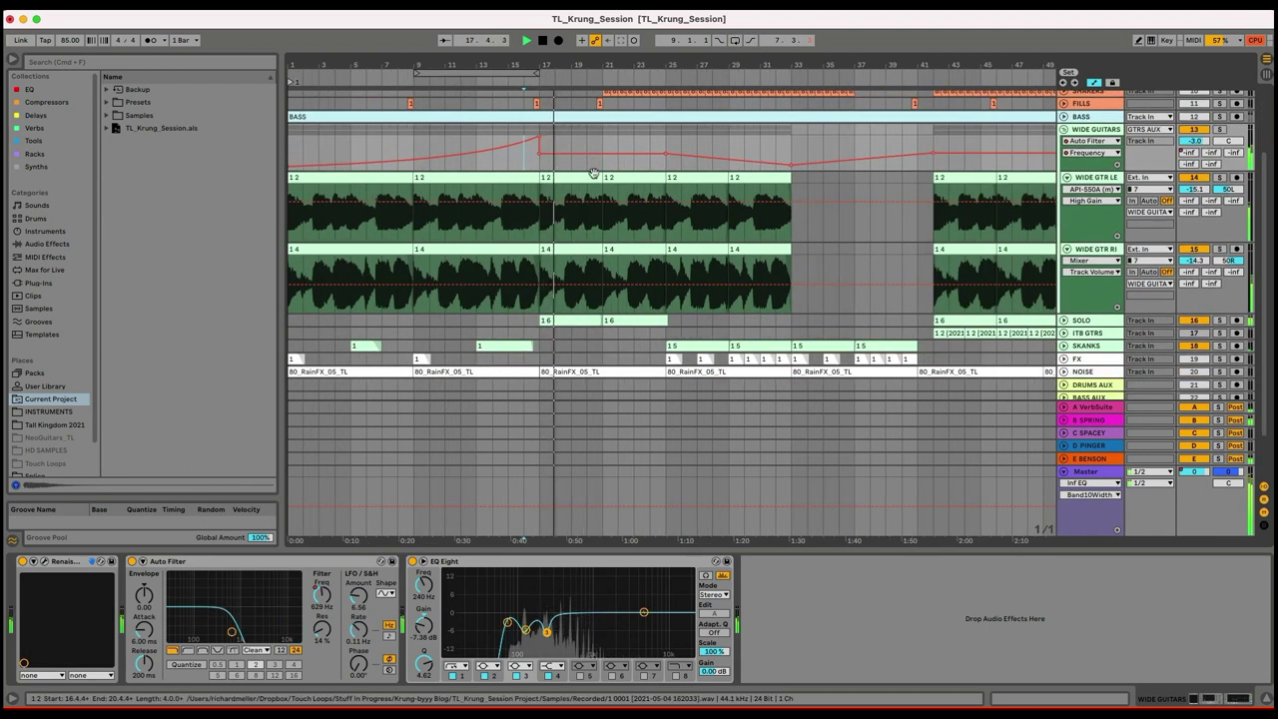
key("plus")
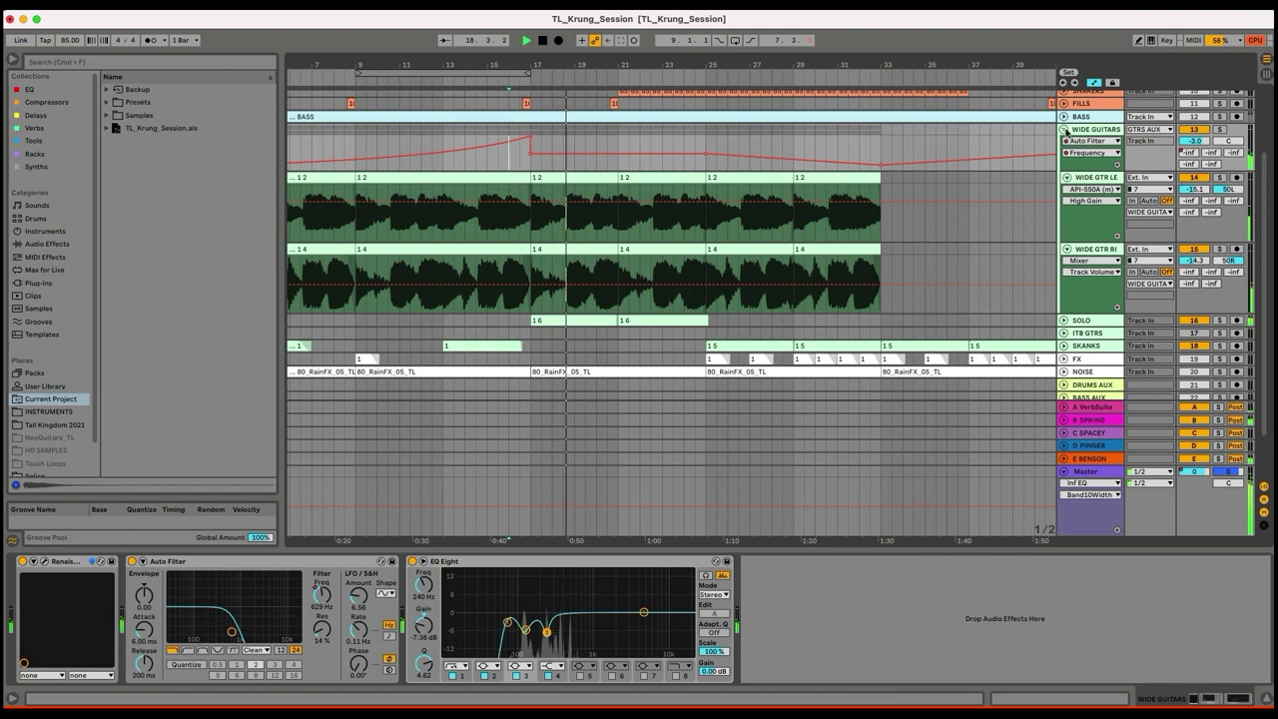
left_click(1065, 130)
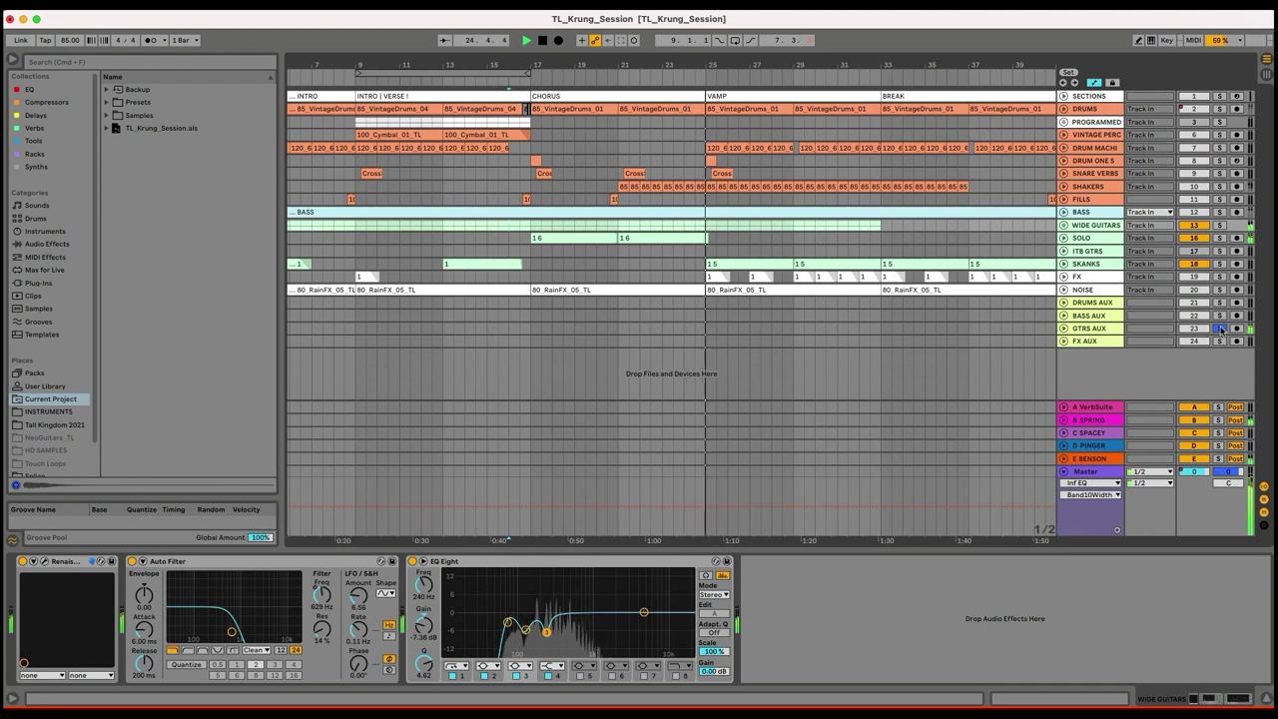
- Zoom out over the whole song and check the FX track's Outer Space echo clips
left_click_drag(726, 55, 726, 40)
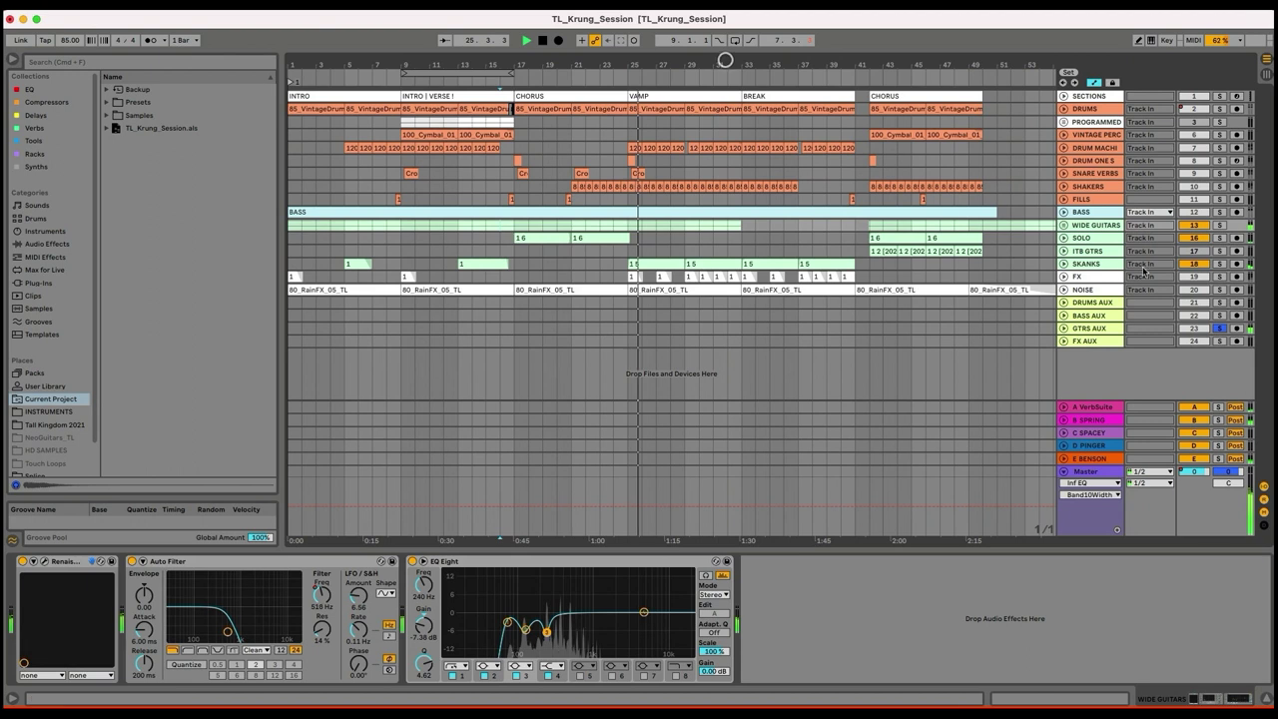
left_click(1065, 277)
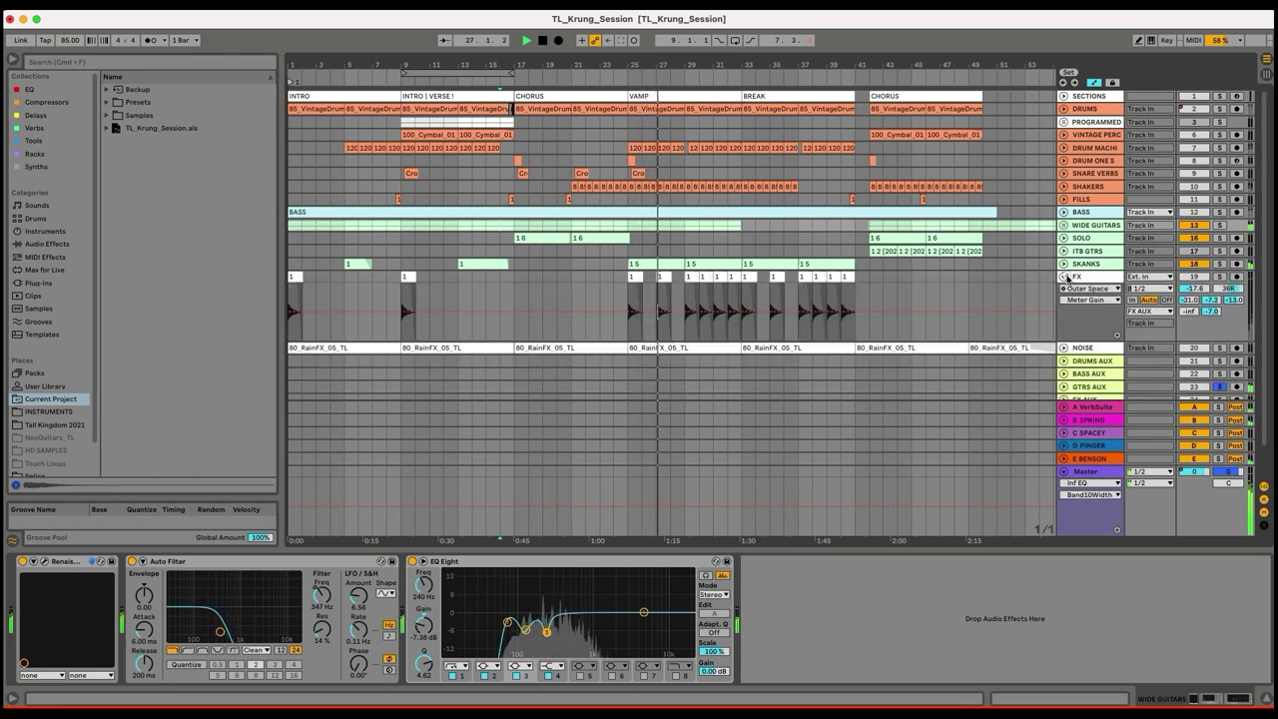
left_click(1065, 276)
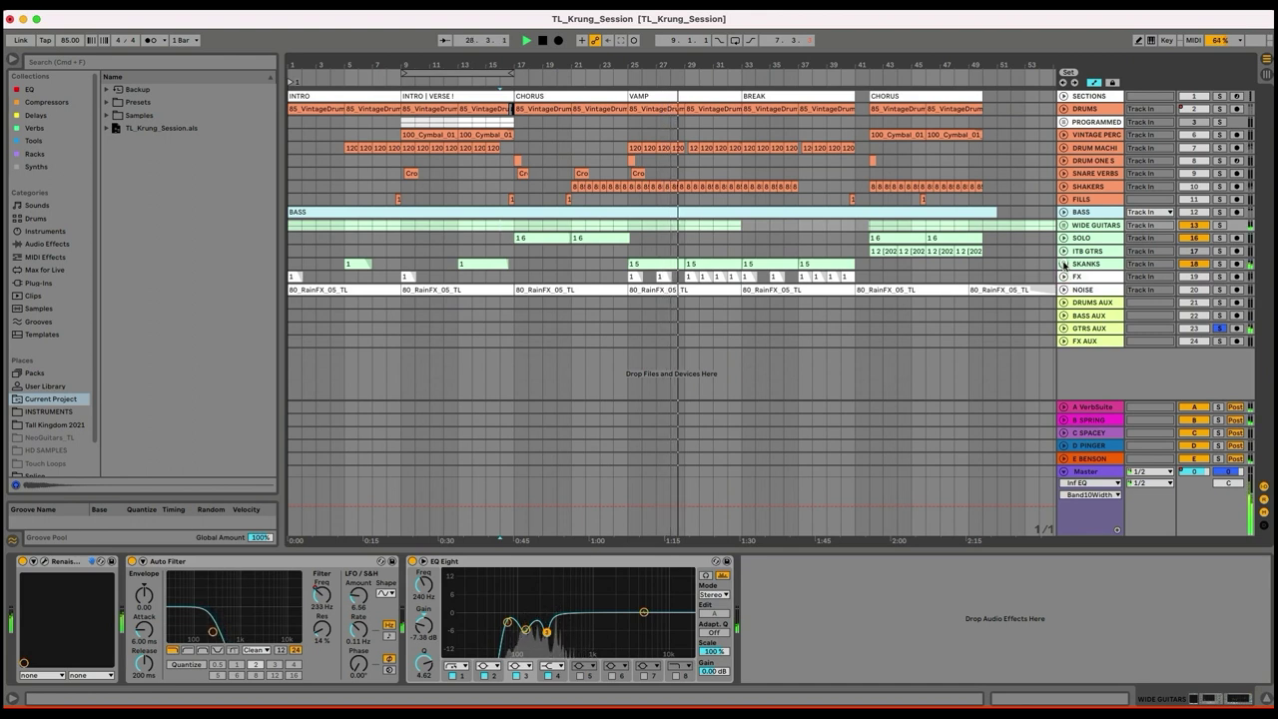
- Show the SKANKS chain of CLA-3A, H-Delay, Analog Collapse and sidechained Compressor
left_click(1065, 264)
left_click(1084, 264)
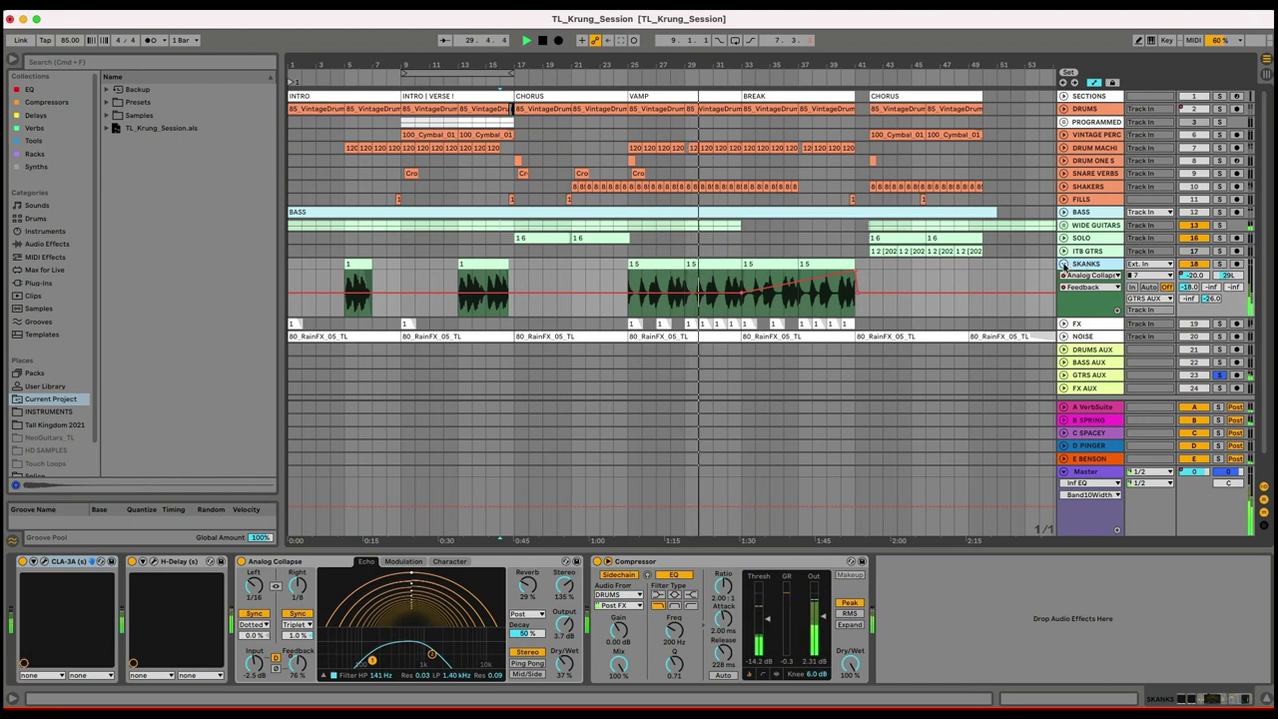
left_click(1065, 264)
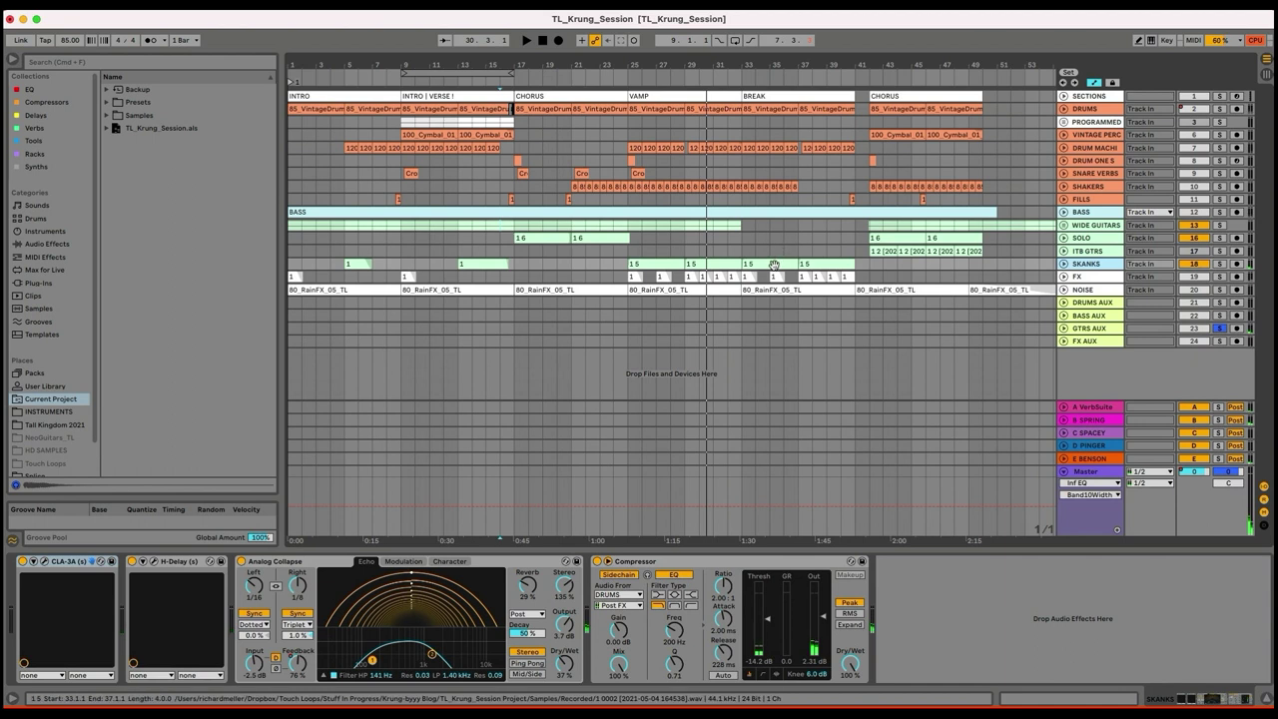
left_click_drag(872, 64, 872, 52)
- Unfold WIDE GUITARS, zoom into the intro, and display its Auto Filter (47.9 Hz) and EQ Eight chain
left_click(1065, 226)
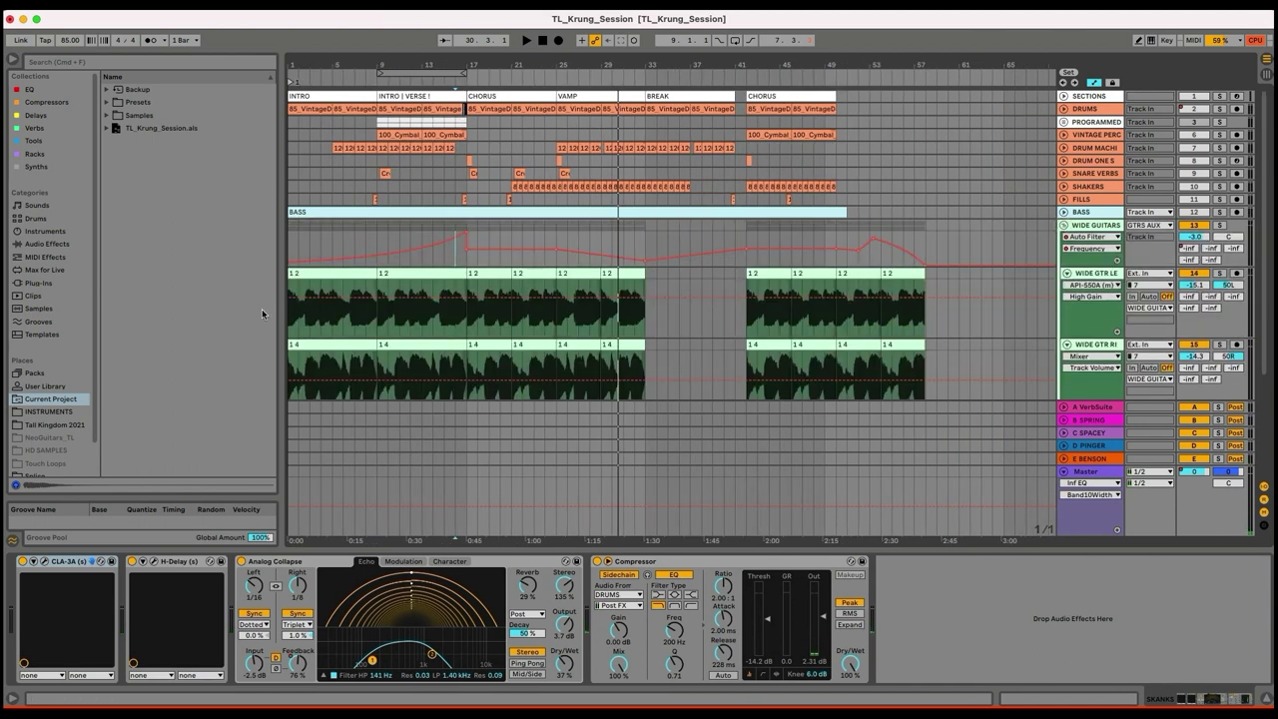
left_click(303, 275)
left_click_drag(328, 68, 328, 80)
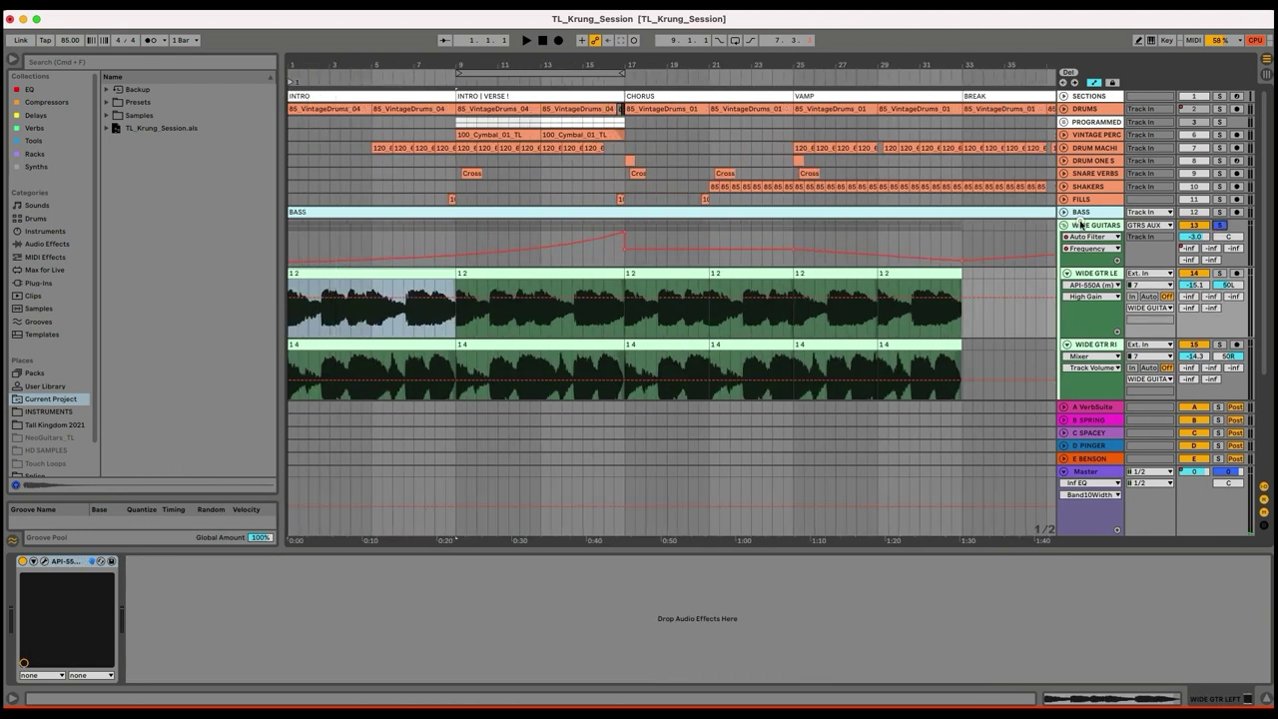
left_click(1078, 233)
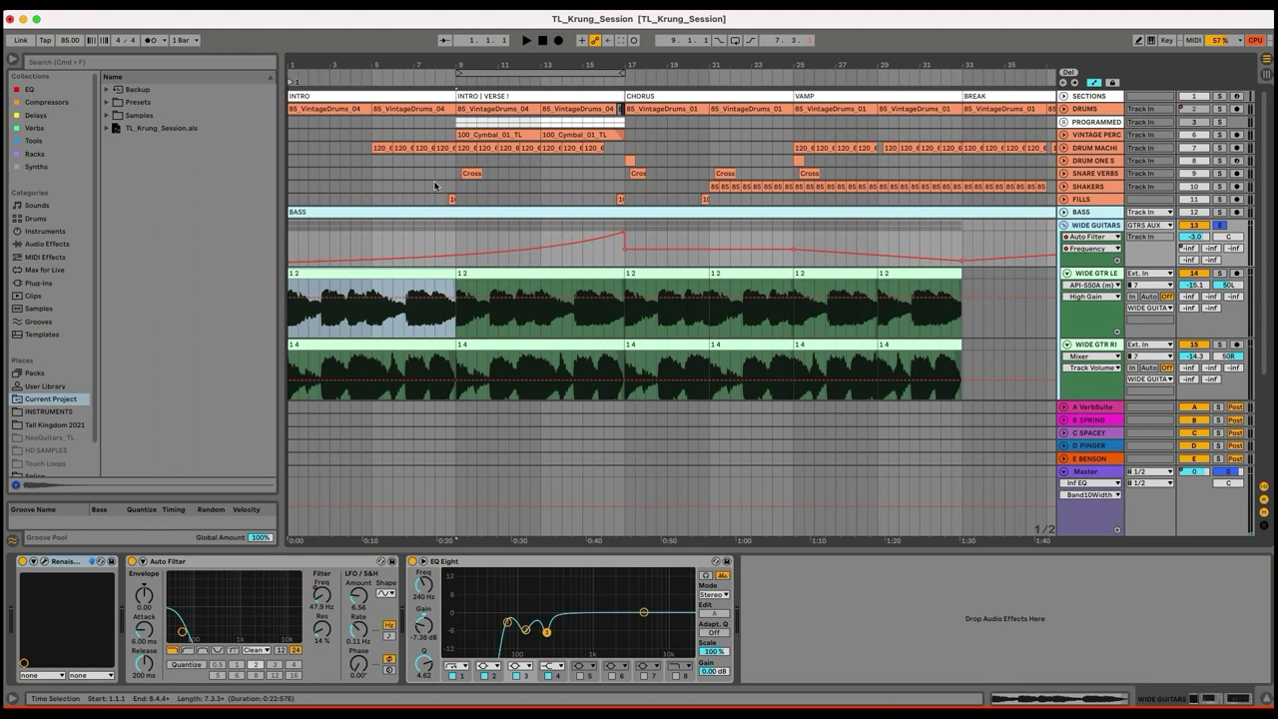
left_click_drag(356, 54, 391, 59)
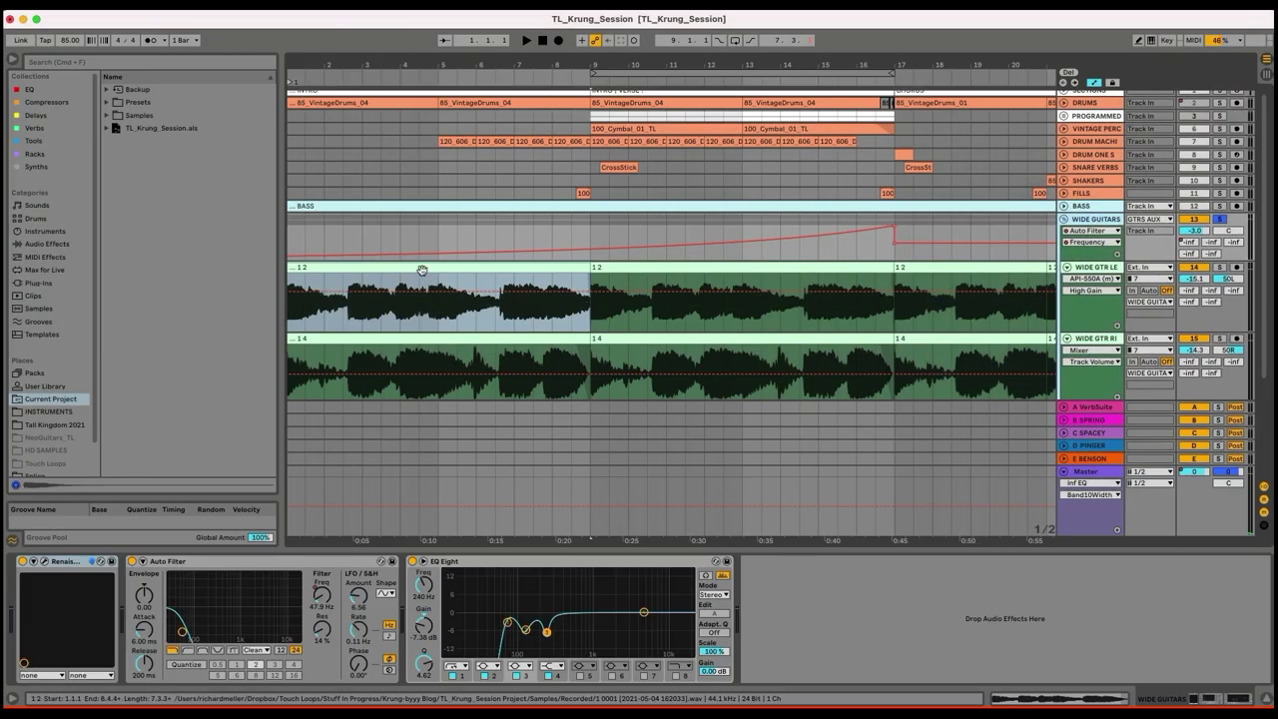
left_click(422, 271)
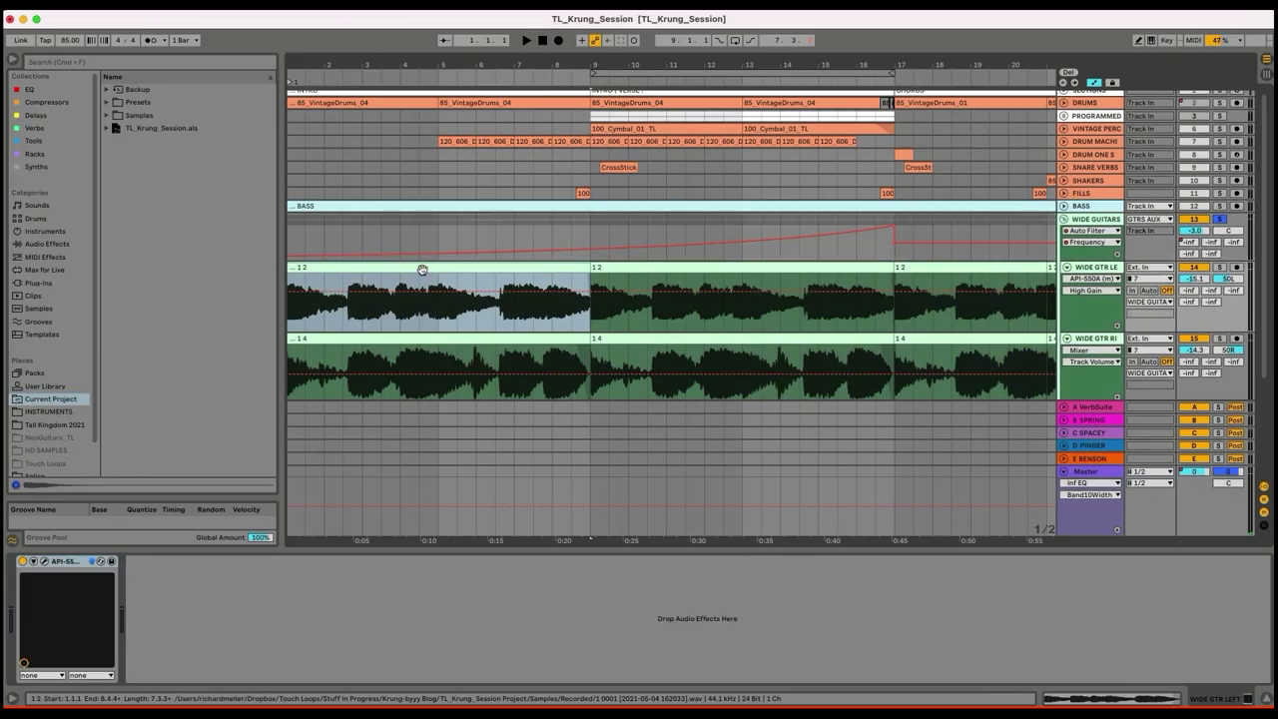
left_click(1099, 219)
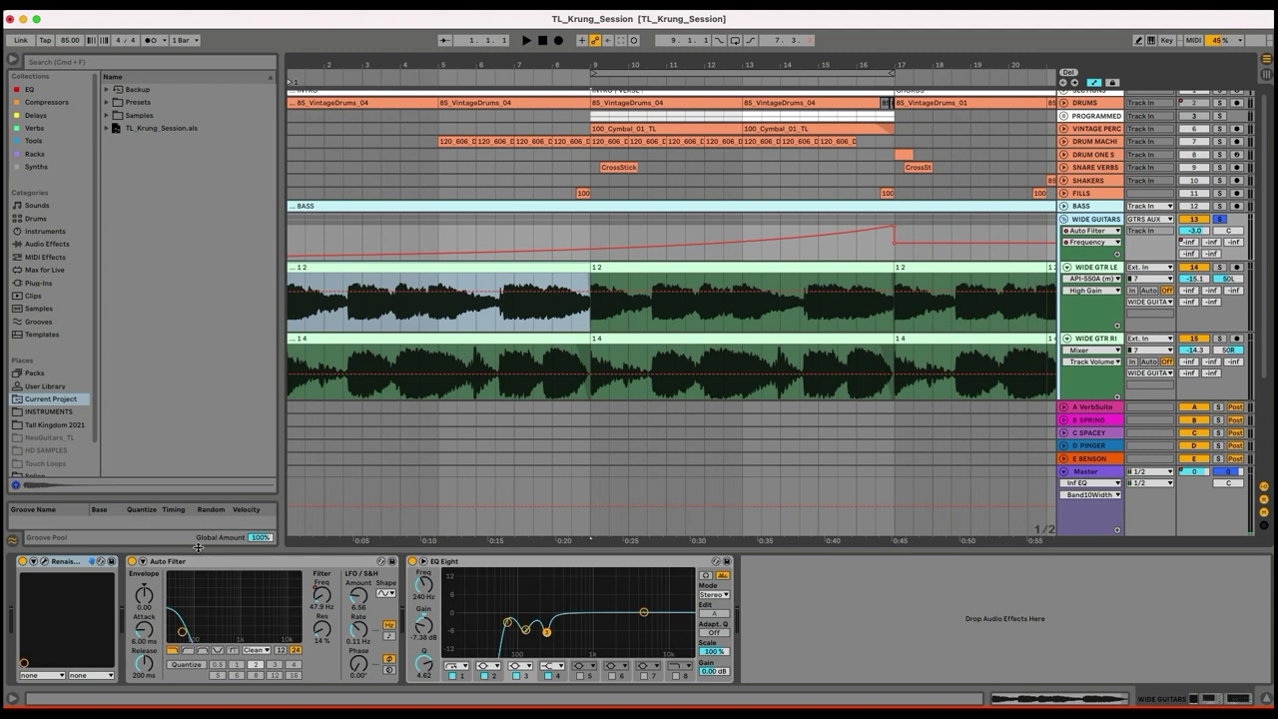
- Open the Renaissance Axx editor (Thresh -10.7, Gain -3.8, Attack 5.00) and position its window
left_click(44, 561)
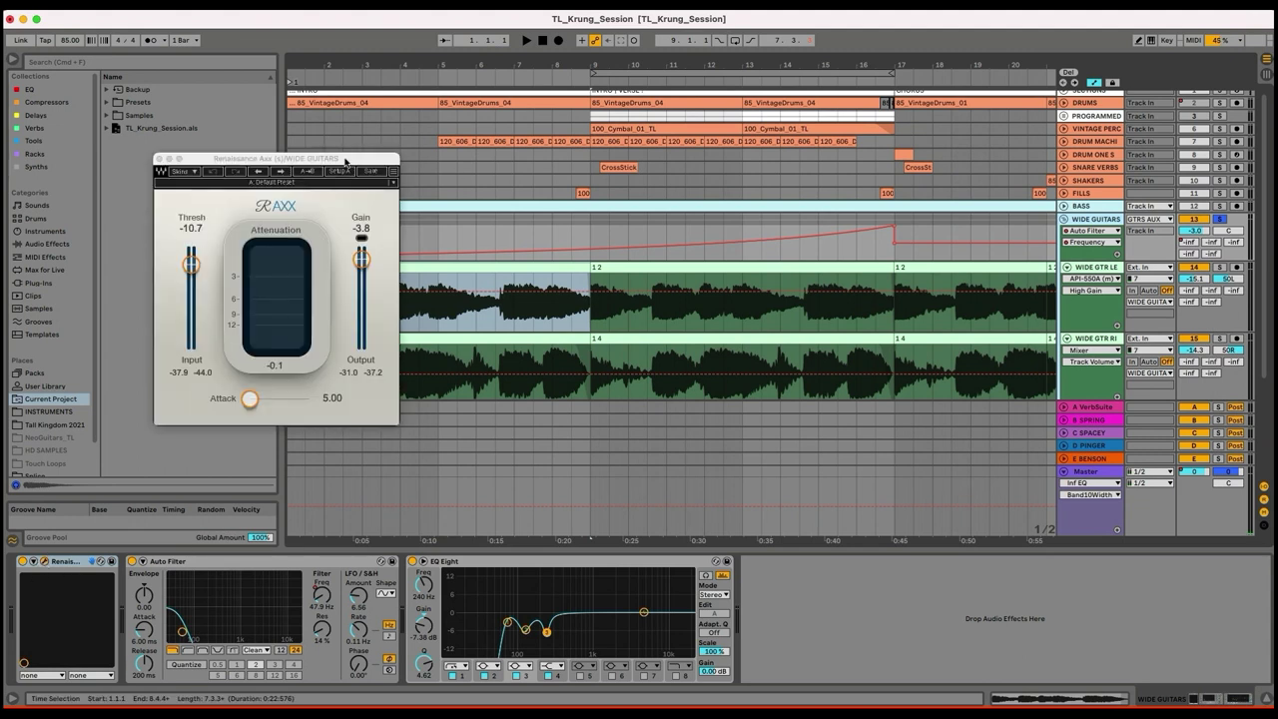
left_click_drag(346, 161, 732, 356)
left_click_drag(404, 58, 405, 57)
left_click_drag(609, 349, 579, 309)
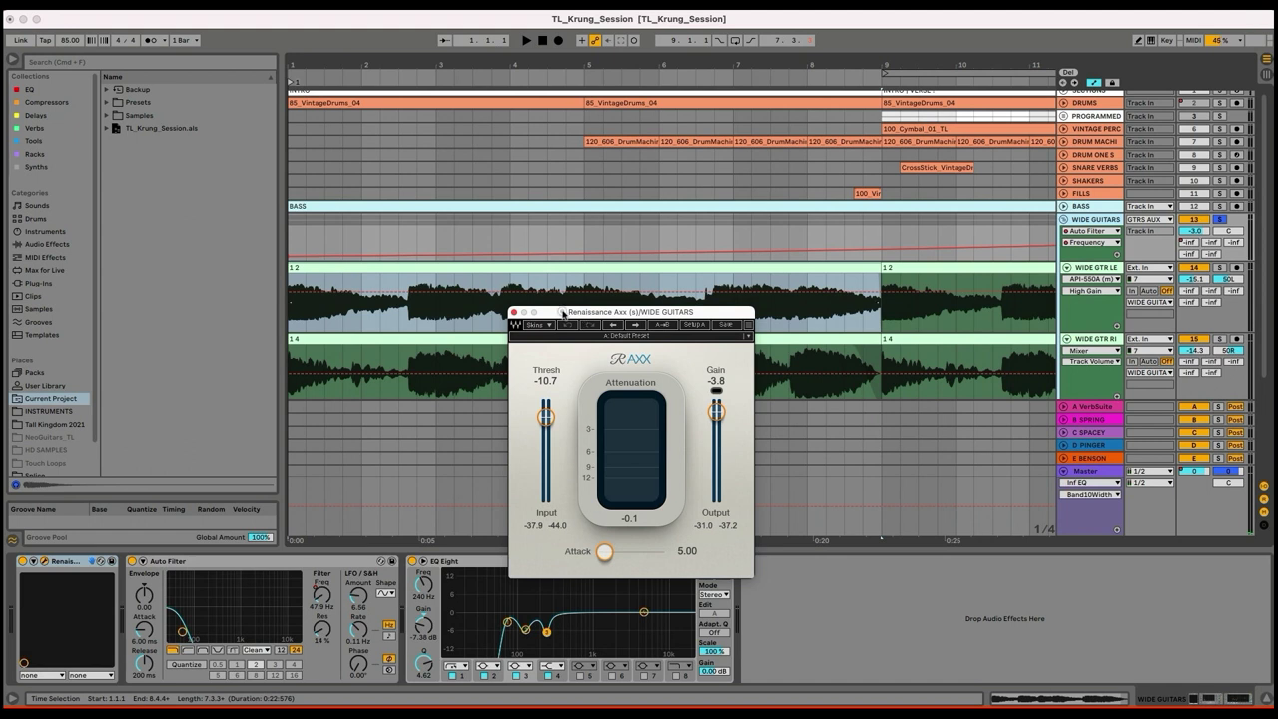
left_click_drag(563, 312, 563, 249)
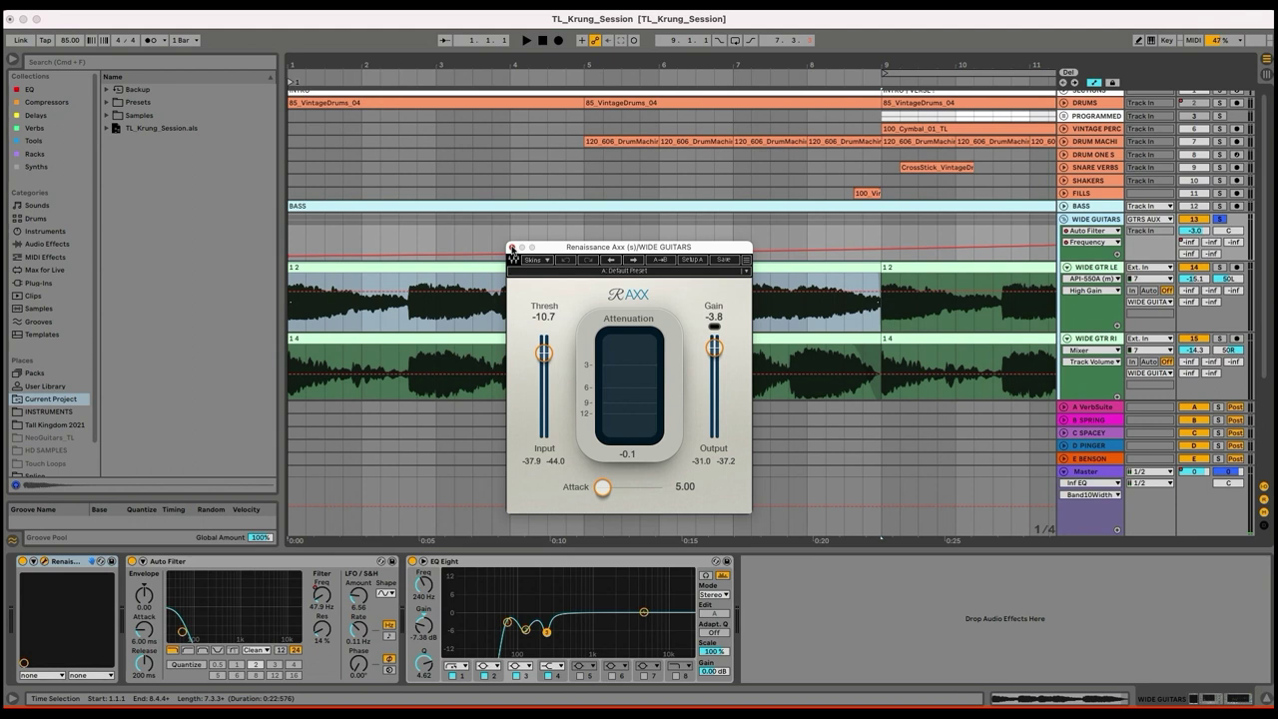
- Close the Renaissance window and select the left guitar clip from bar 9 to 17
left_click(511, 247)
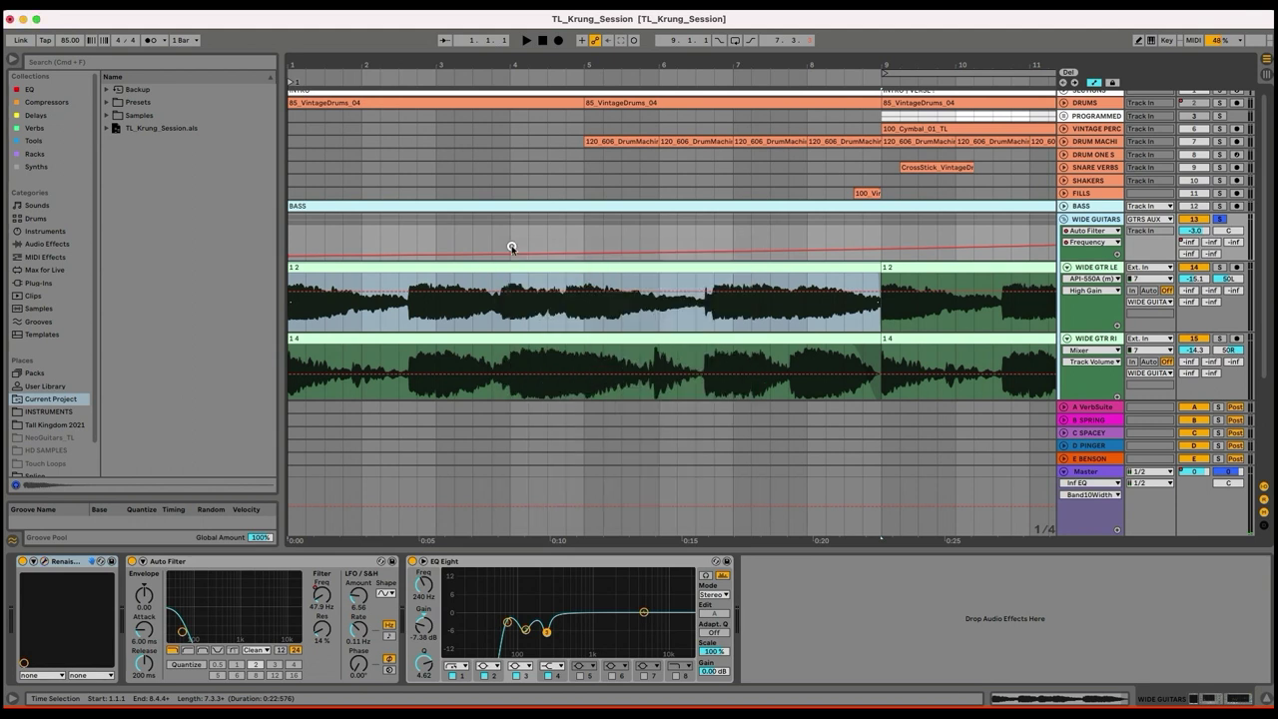
left_click_drag(782, 80, 782, 62)
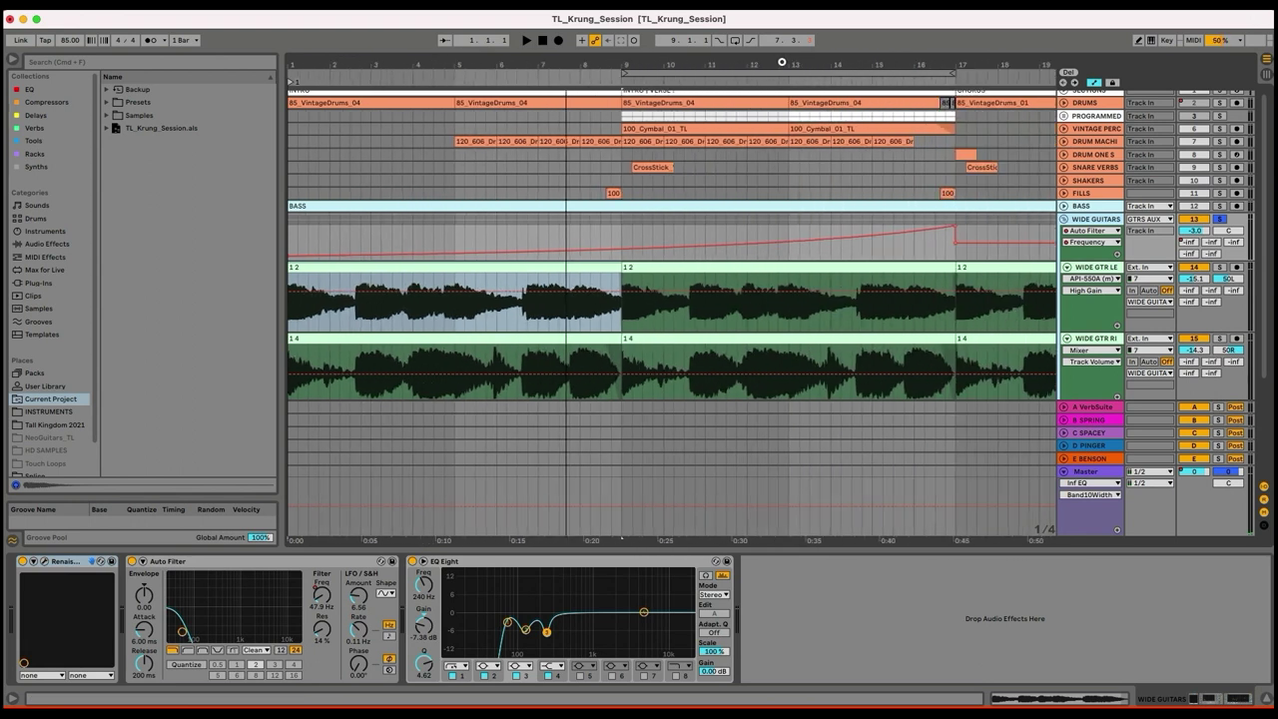
left_click(650, 267)
left_click_drag(678, 83, 680, 55)
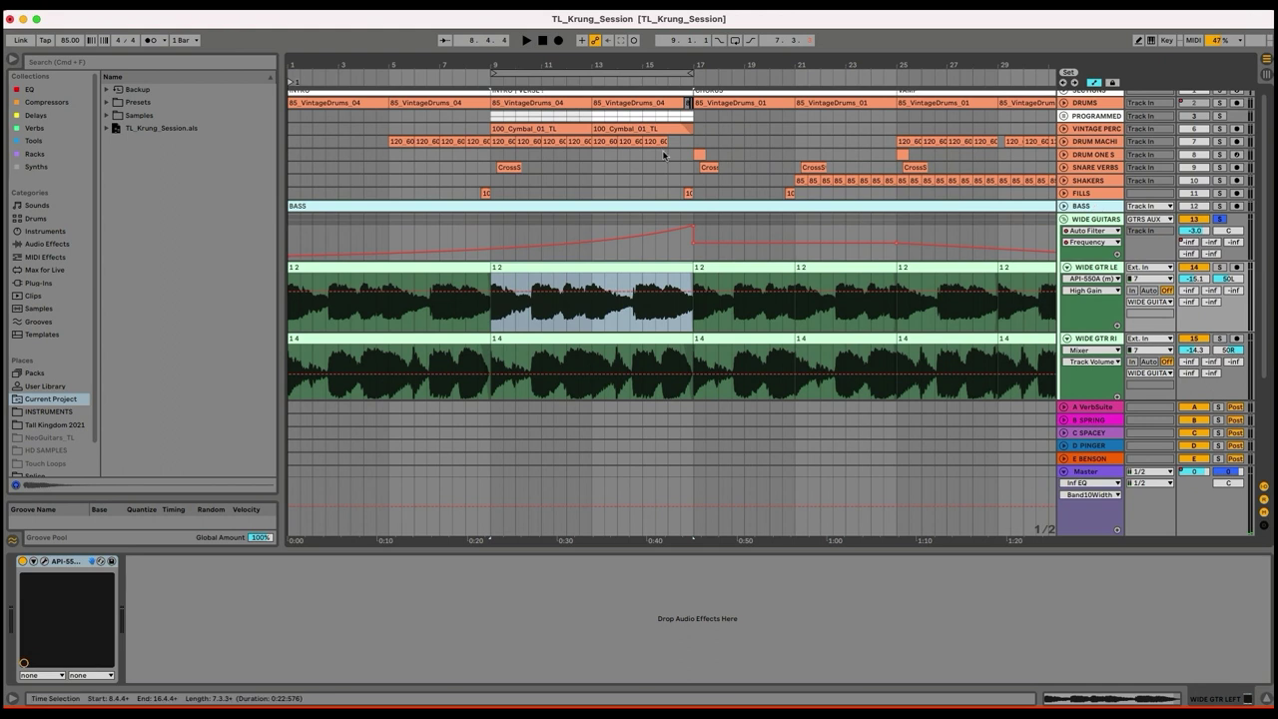
left_click_drag(536, 62, 536, 77)
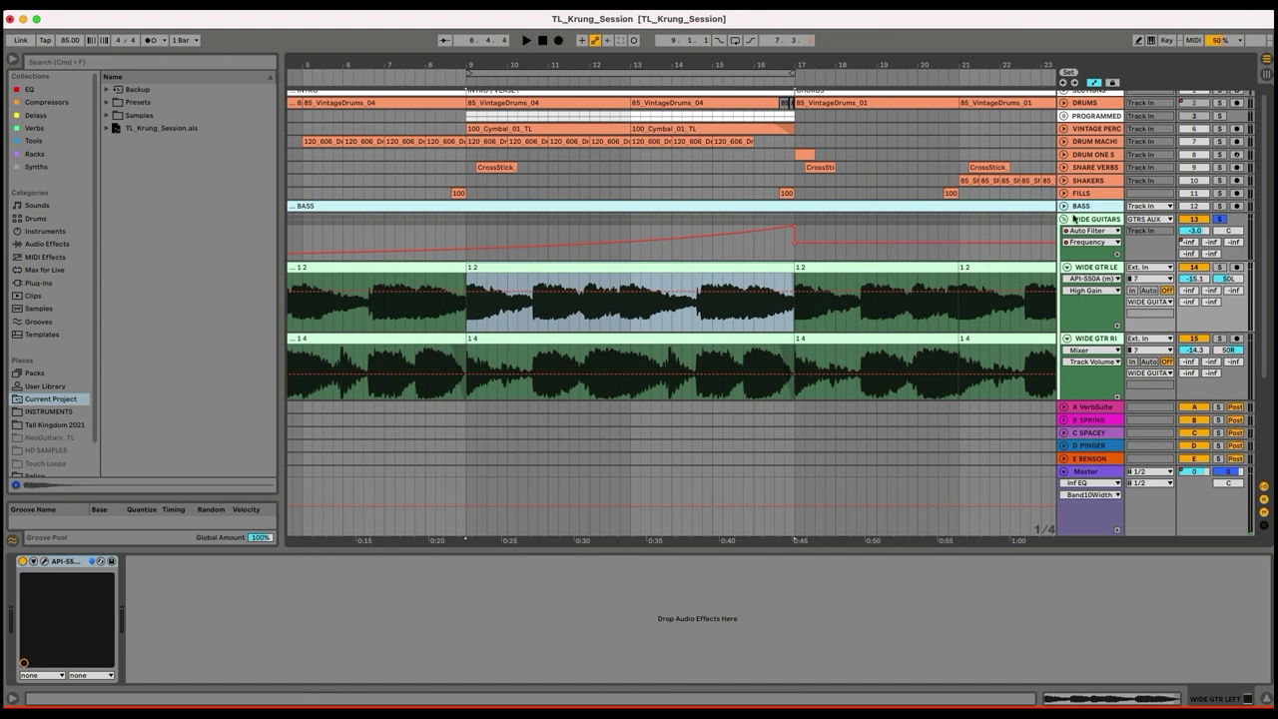
left_click(1097, 220)
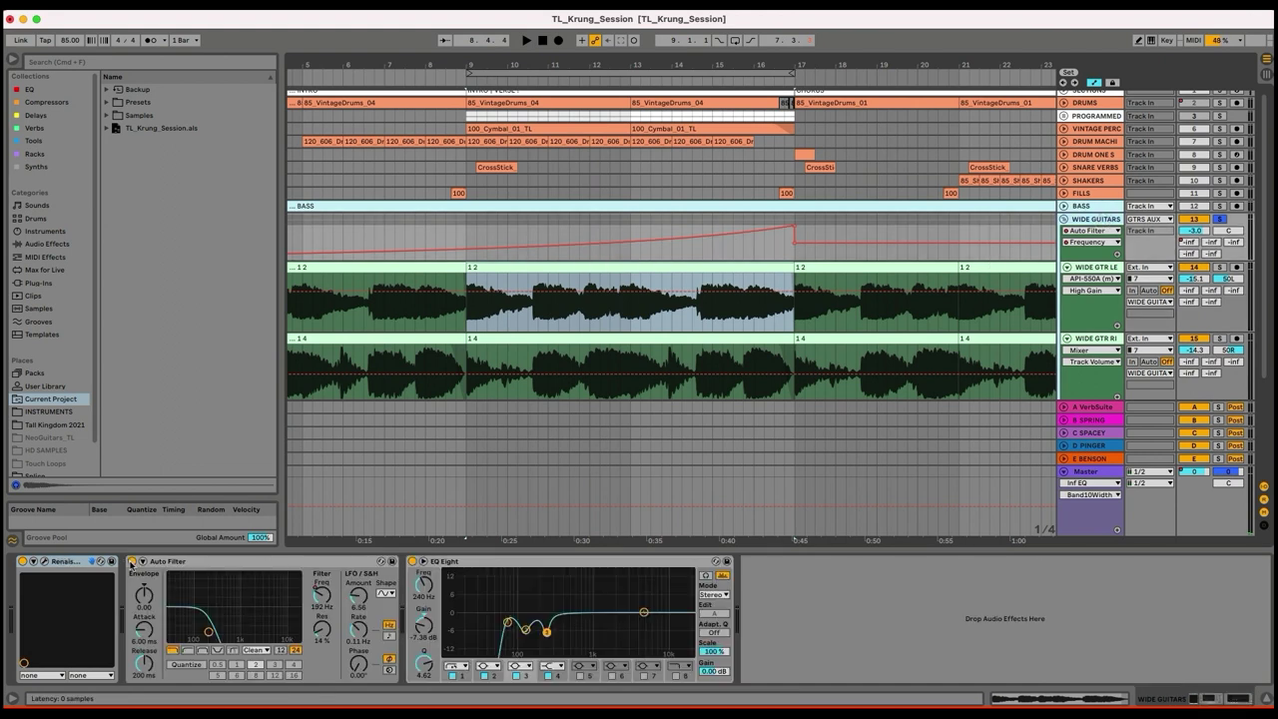
- Play the intro guitars from bar 9, viewing bars 9 to 26
left_click(493, 270)
key("space")
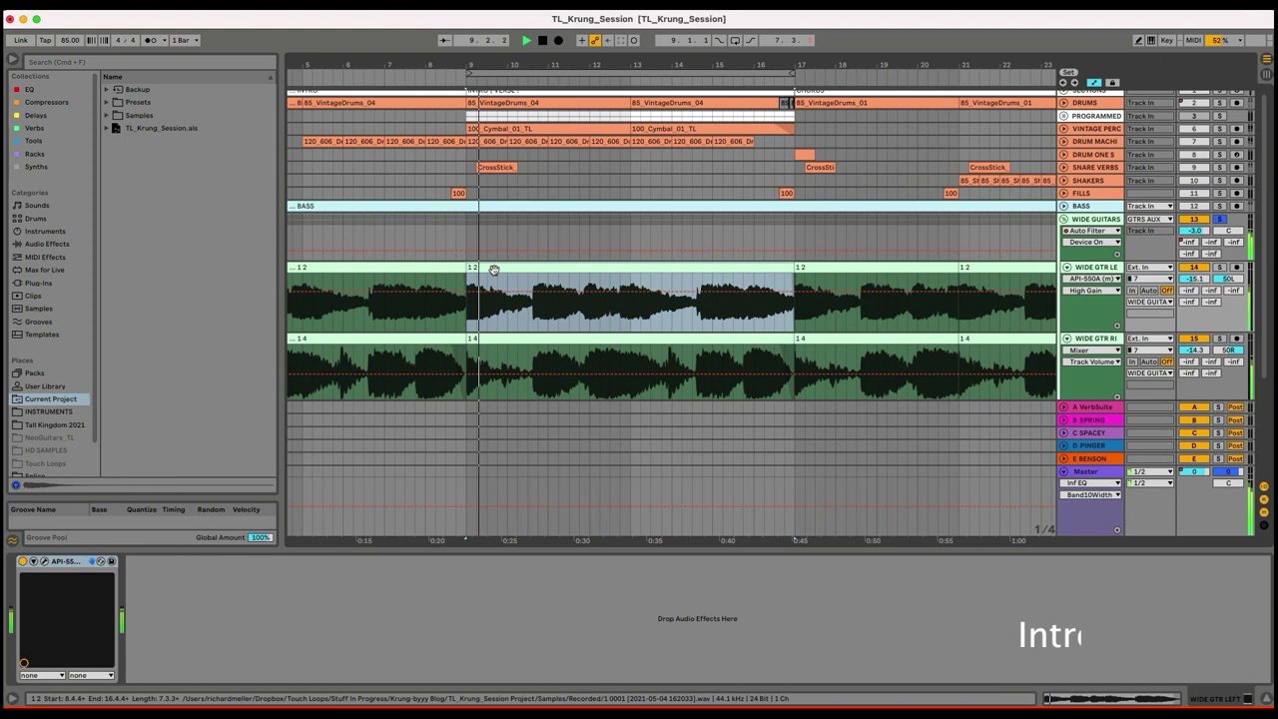
left_click_drag(470, 60, 470, 159)
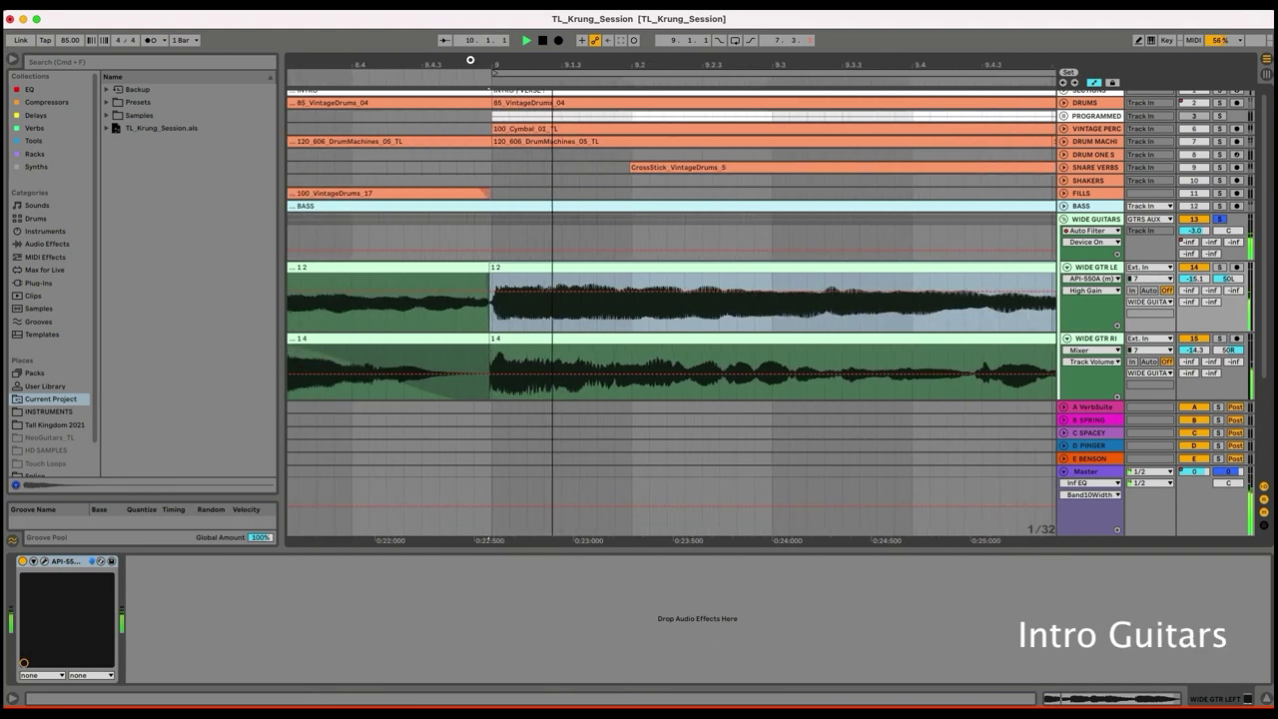
left_click_drag(669, 60, 669, 30)
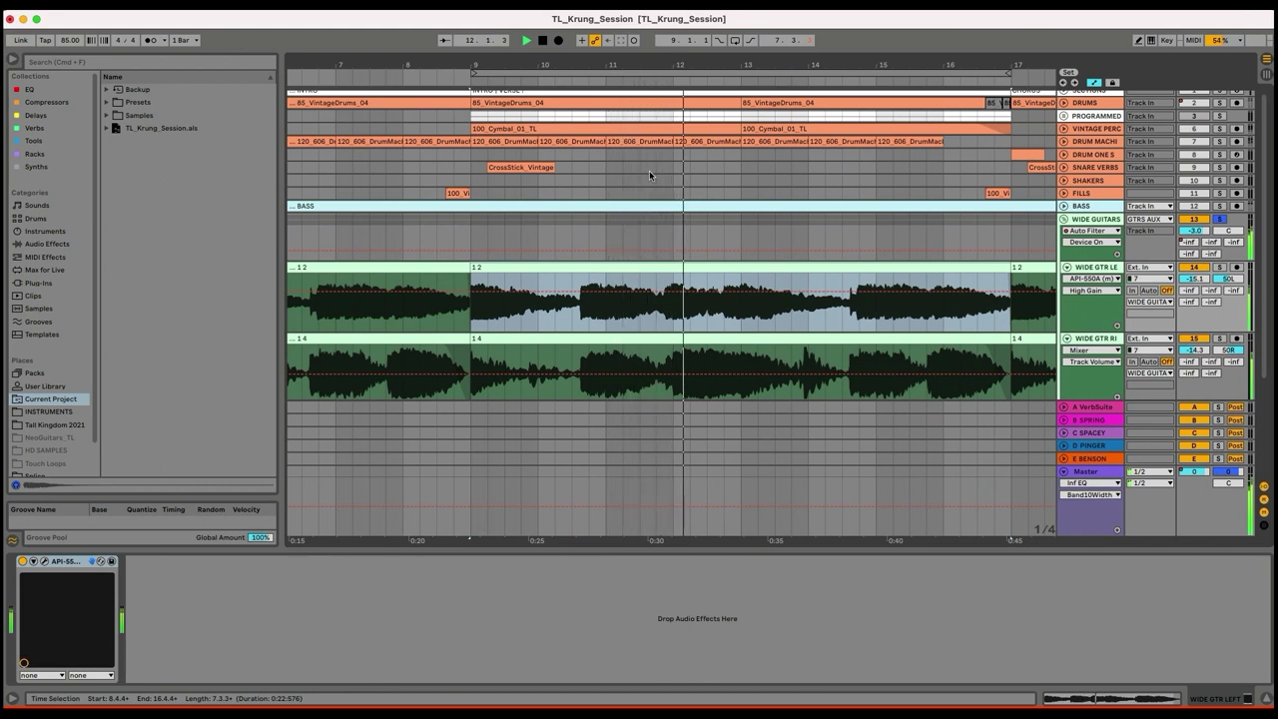
left_click_drag(725, 66, 725, 57)
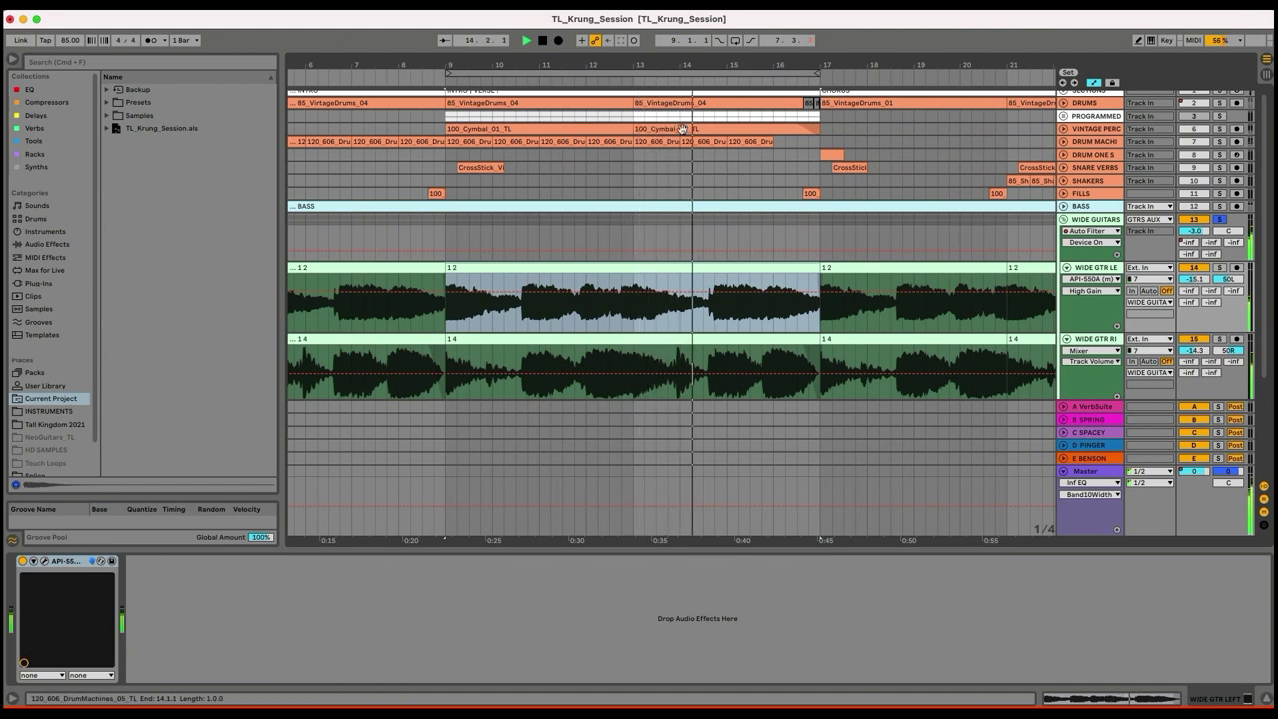
left_click_drag(694, 65, 702, 57)
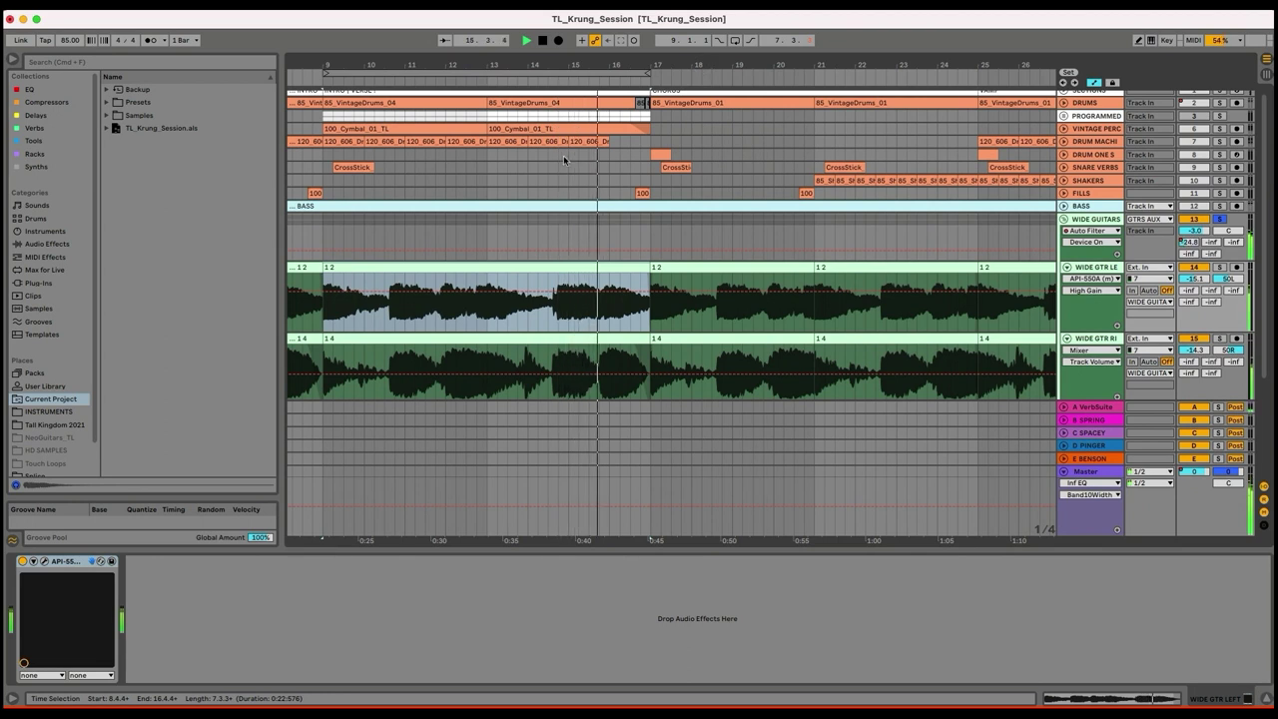
- Bring up the WIDE GTR LEFT track's chain showing its single API-550A EQ
left_click(1087, 220)
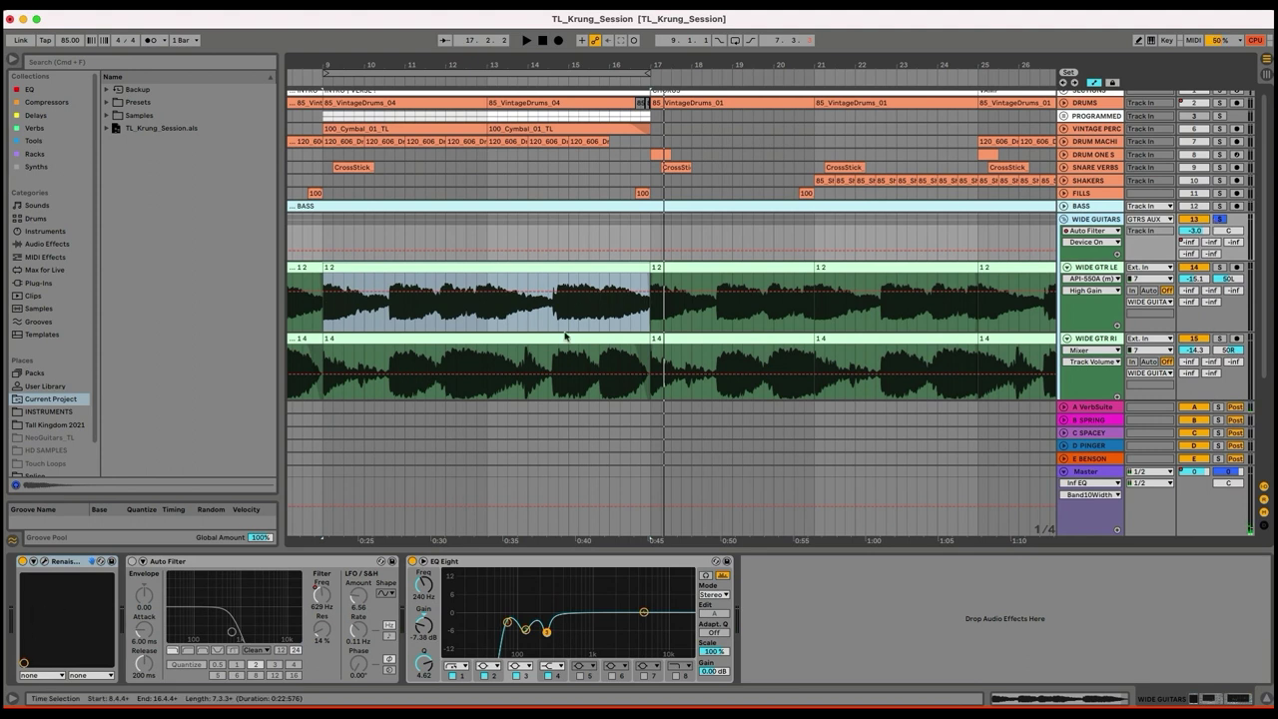
scroll(448, 90, "down", 1)
left_click_drag(476, 65, 560, 60)
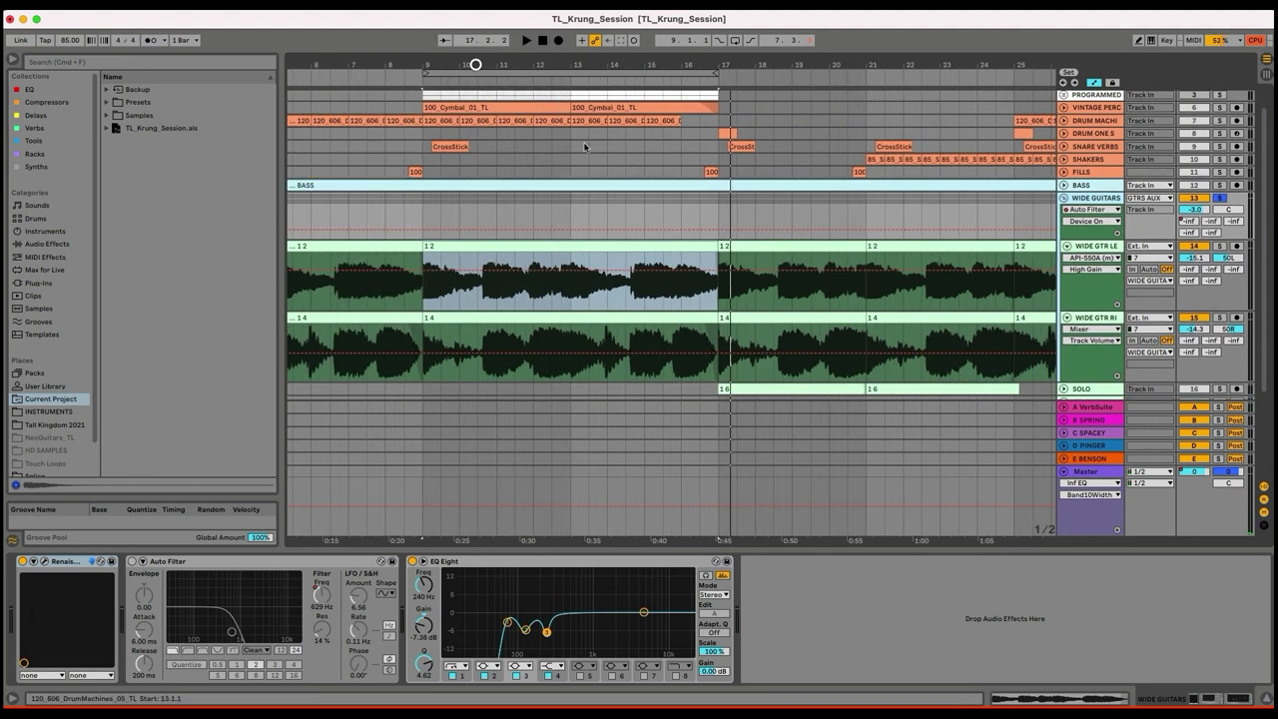
left_click(1091, 249)
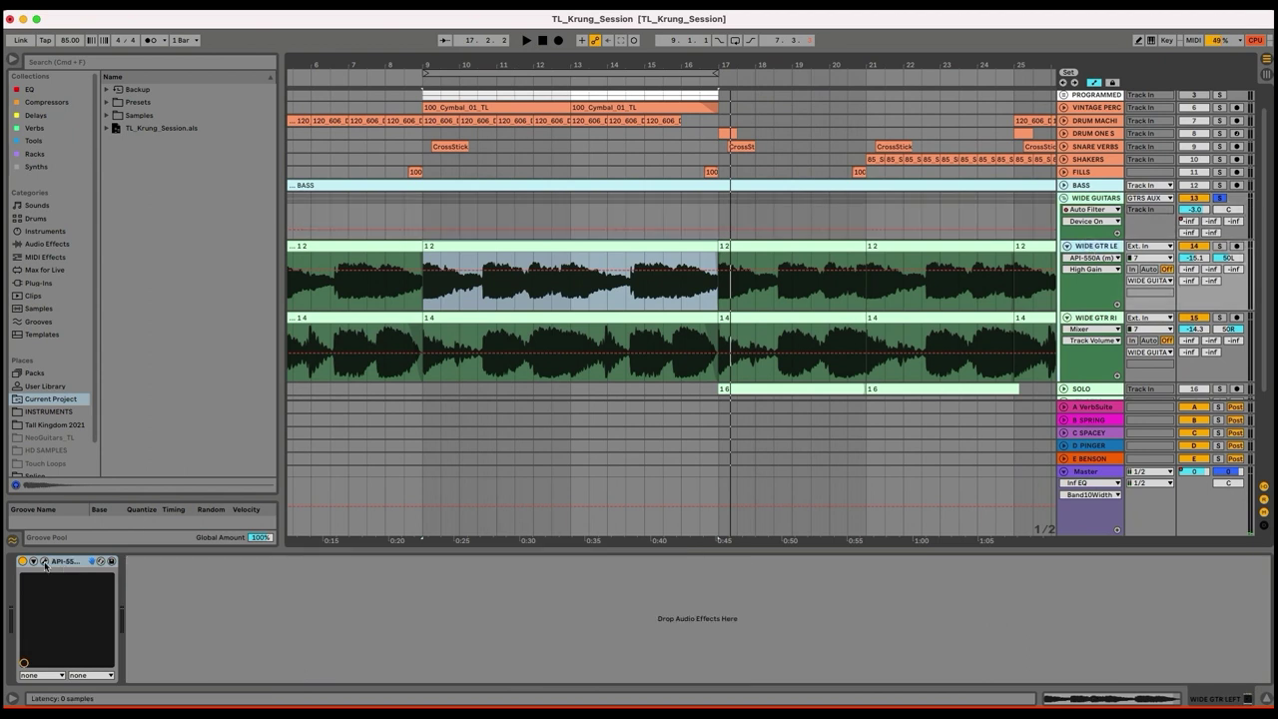
left_click(44, 565)
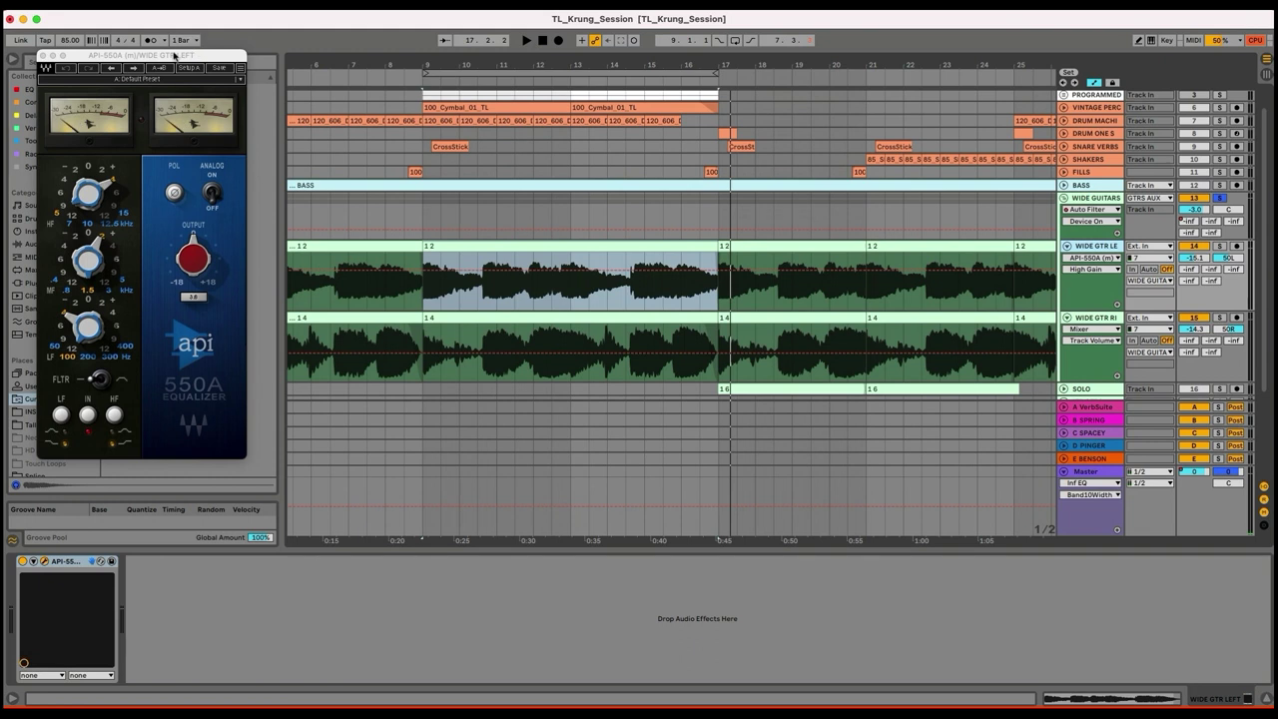
left_click_drag(180, 60, 392, 136)
left_click_drag(290, 126, 358, 122)
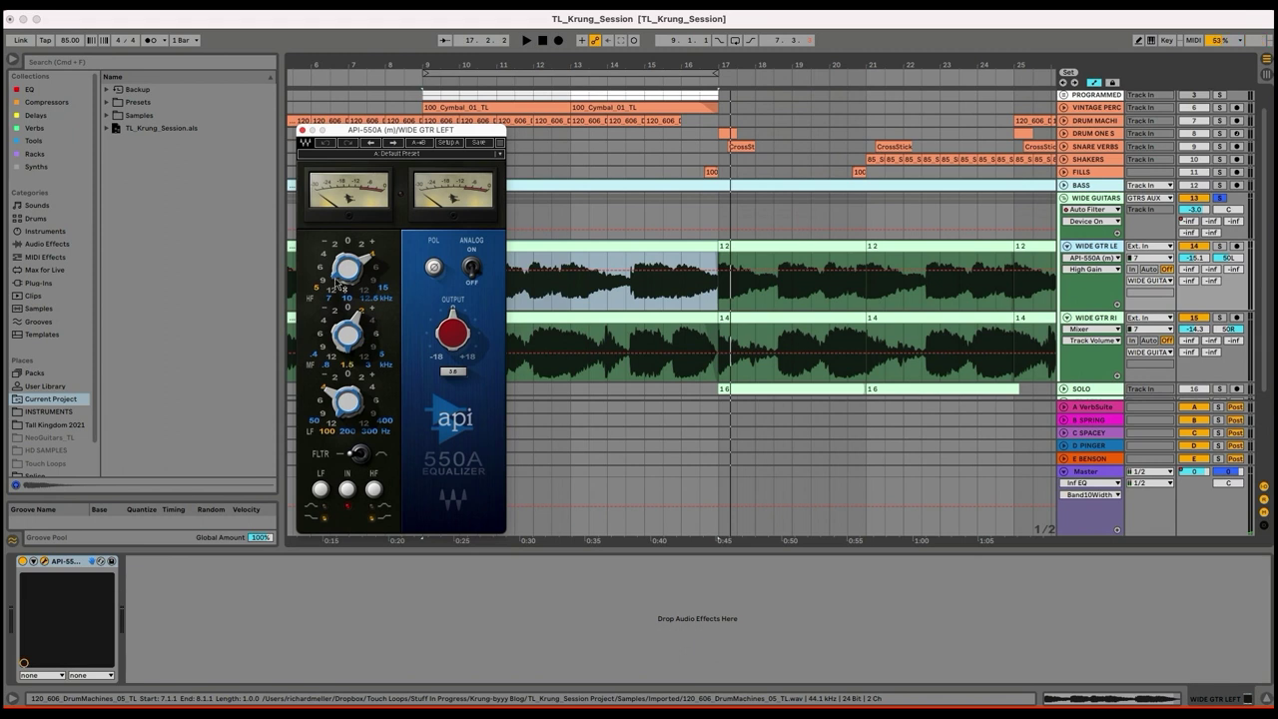
mouse_move(351, 269)
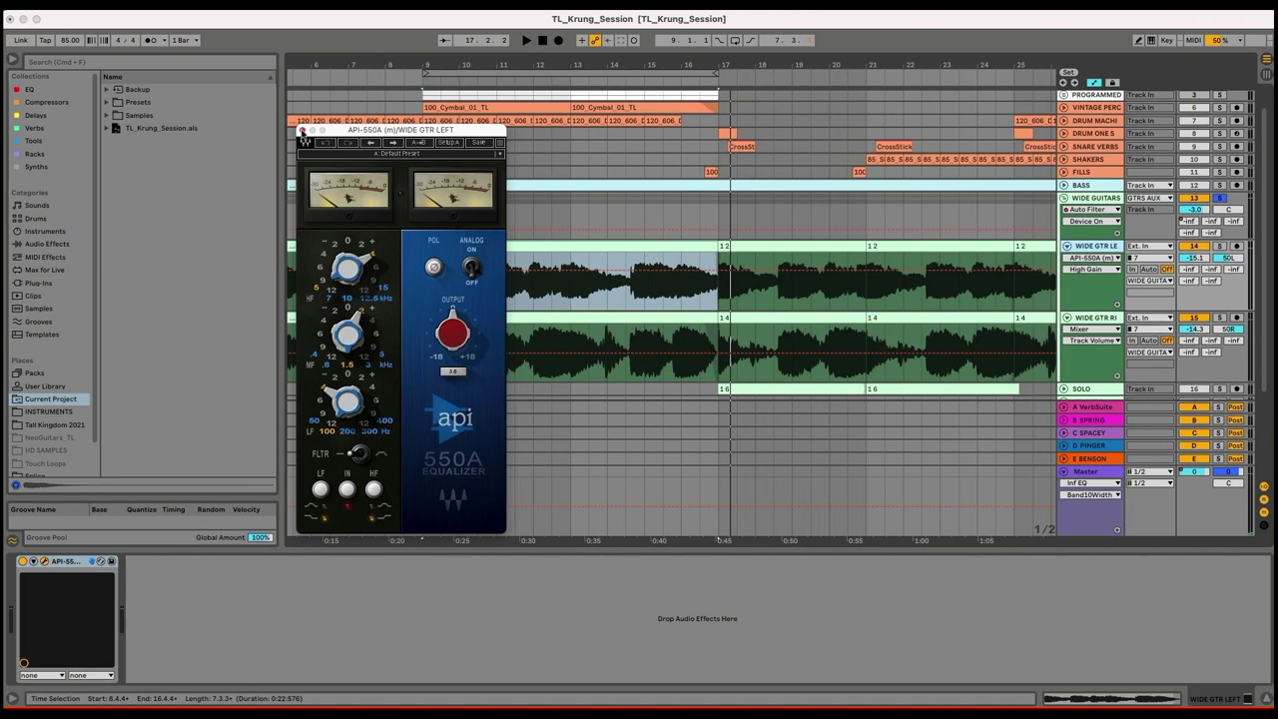
- Re-enable the WIDE GUITARS Auto Filter and show its Frequency automation, zoomed out to bars 1–53
left_click(302, 131)
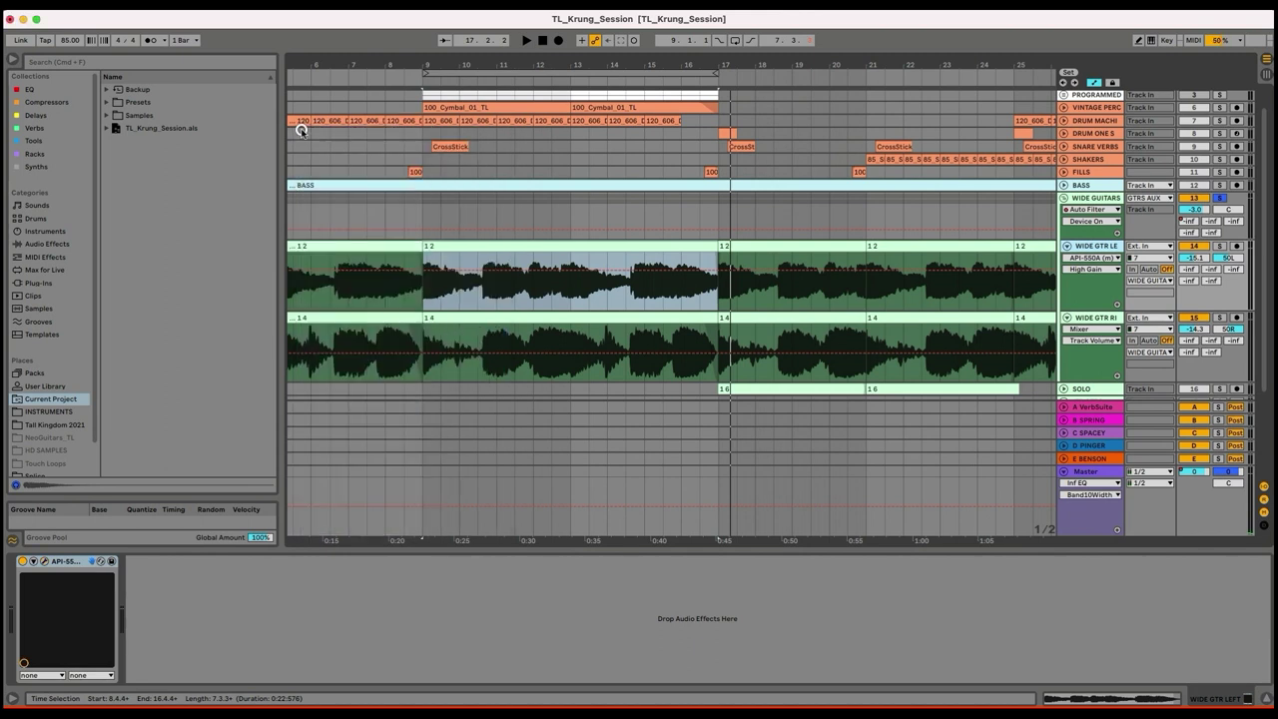
left_click(1091, 199)
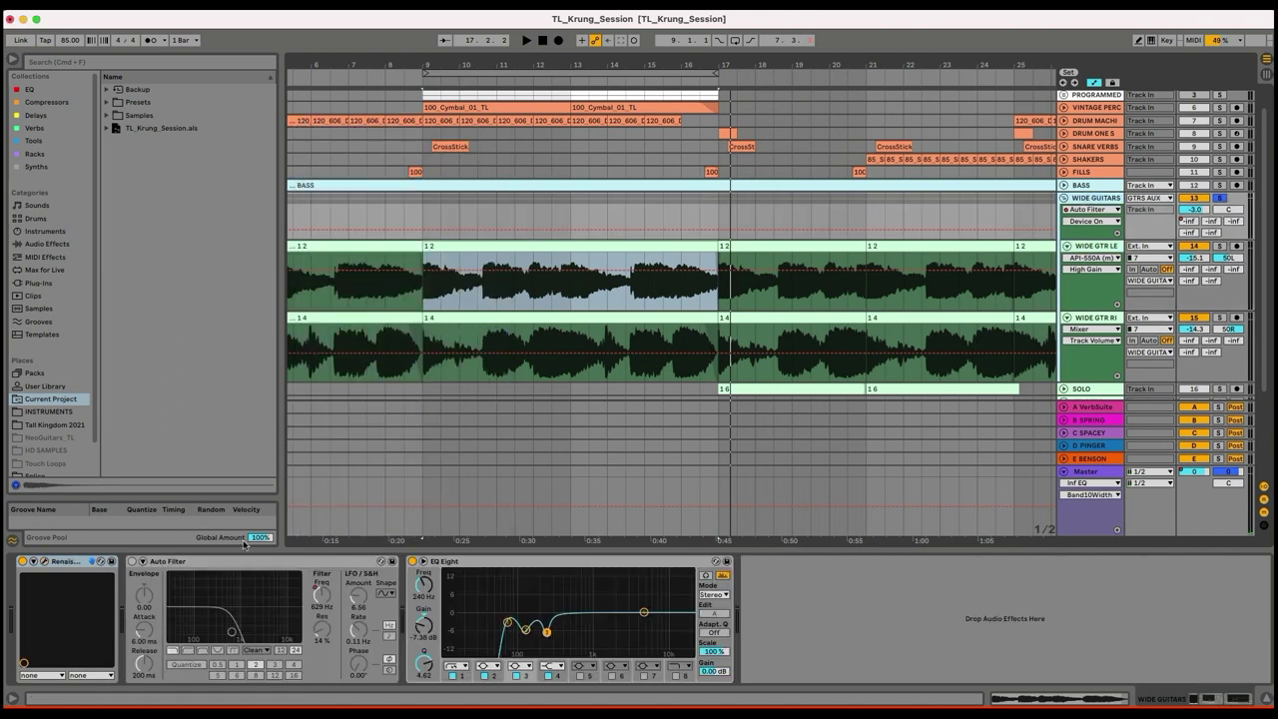
left_click(131, 561)
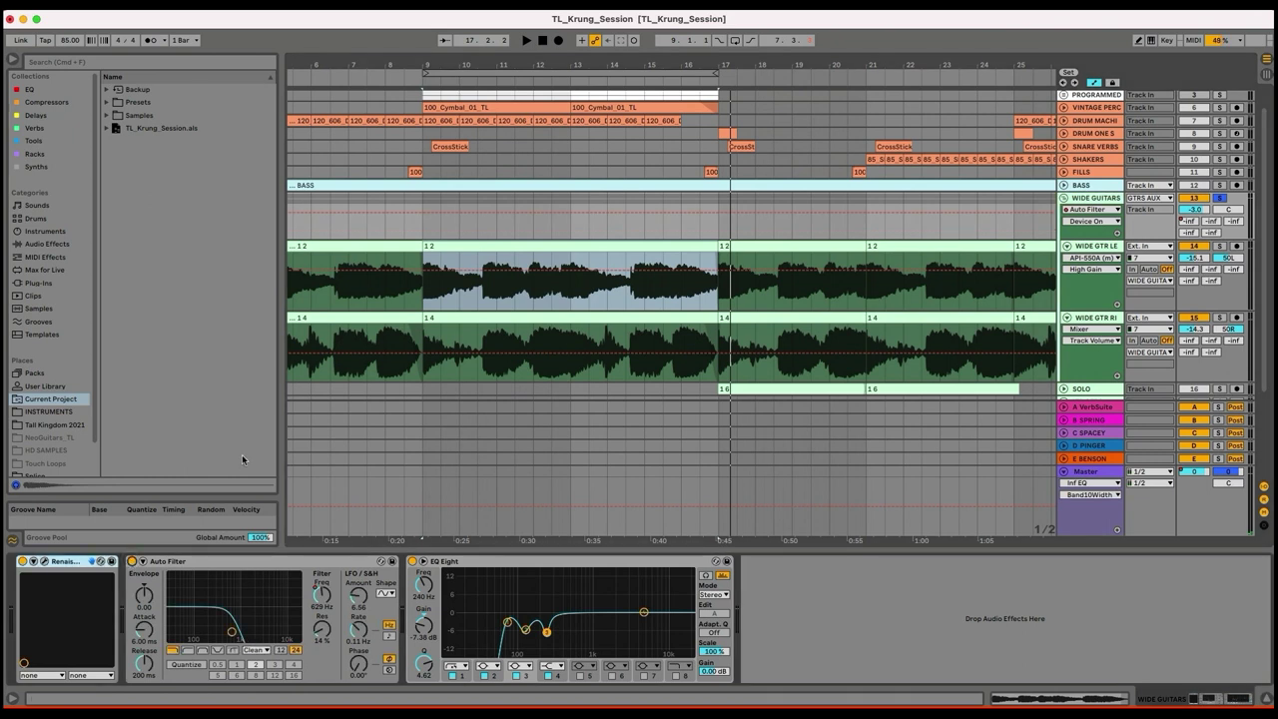
left_click_drag(620, 63, 518, 64)
scroll(461, 166, "up", 2)
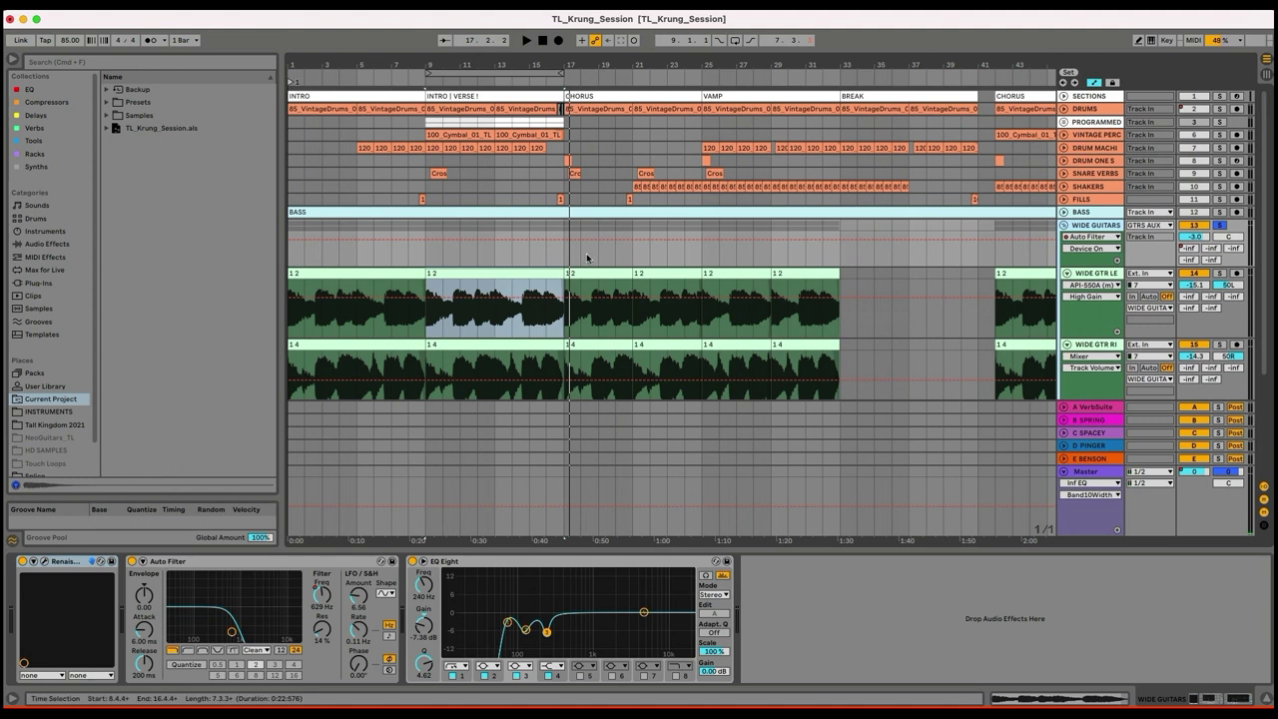
left_click(325, 594)
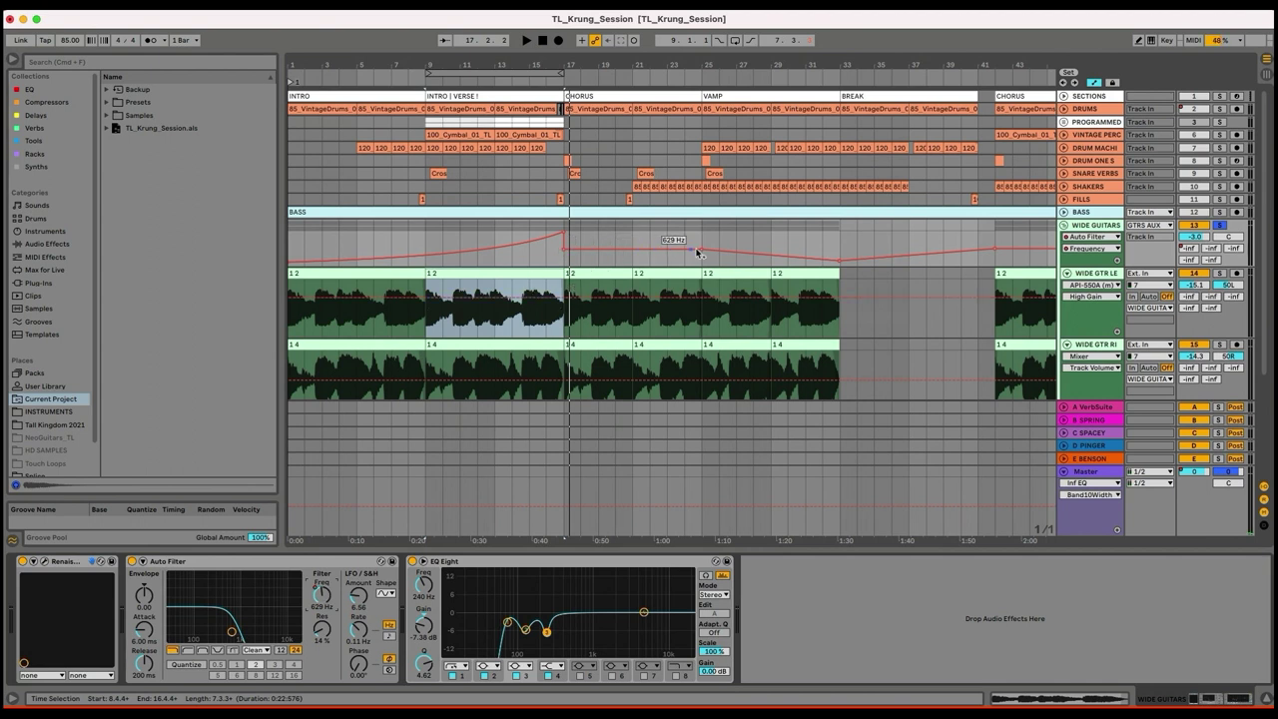
left_click_drag(770, 61, 769, 58)
- Fold WIDE GUITARS, then unfold and solo SKANKS and group its effects into an Audio Effect Rack
left_click(1063, 225)
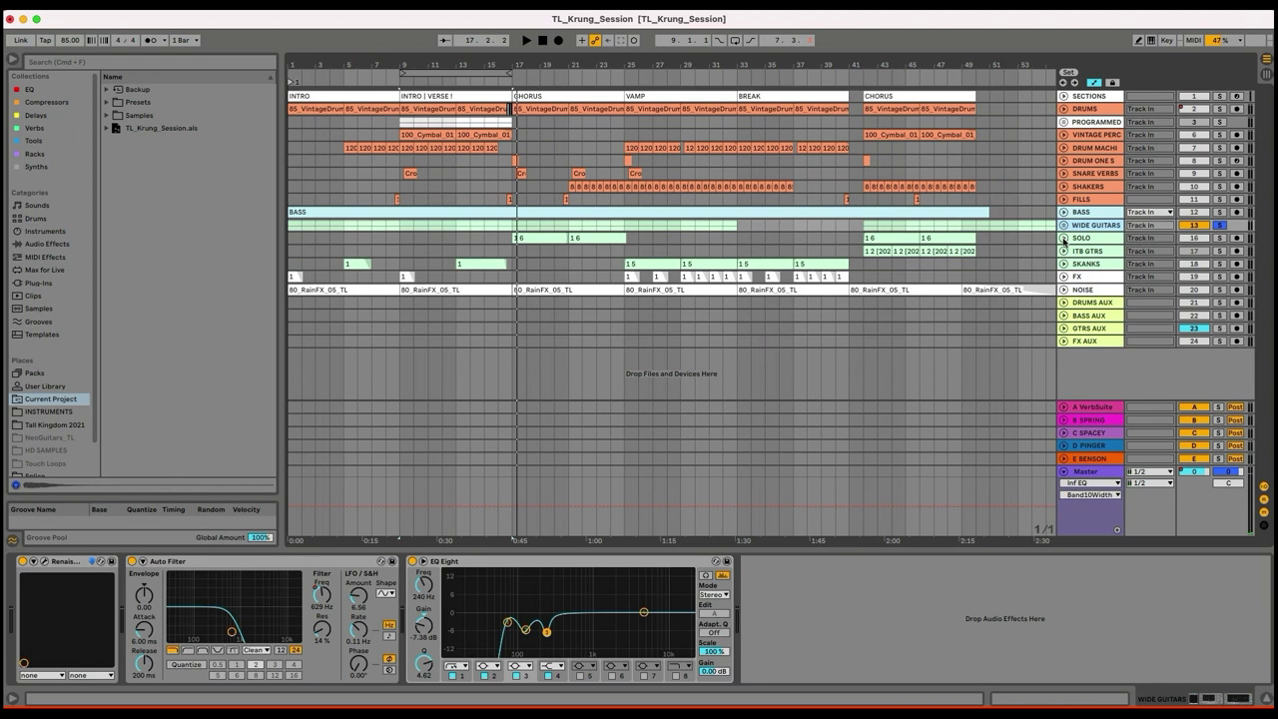
left_click(1063, 264)
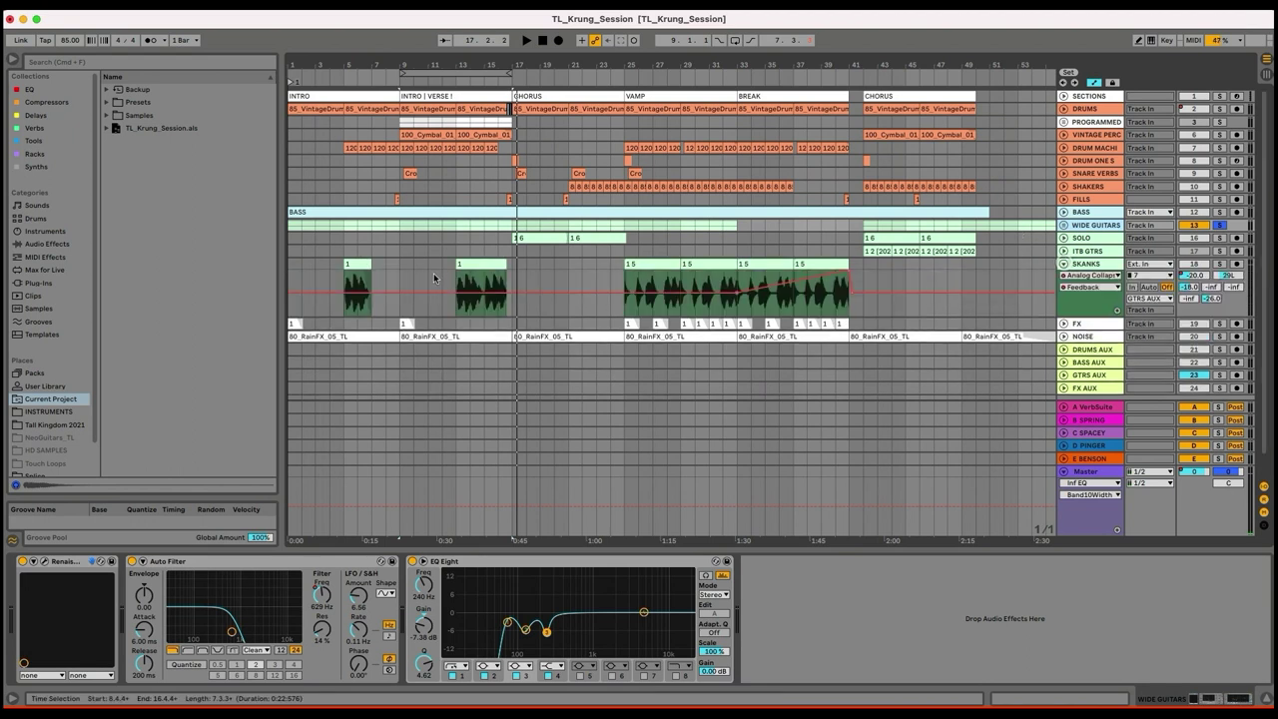
left_click(1237, 270)
left_click(1219, 264)
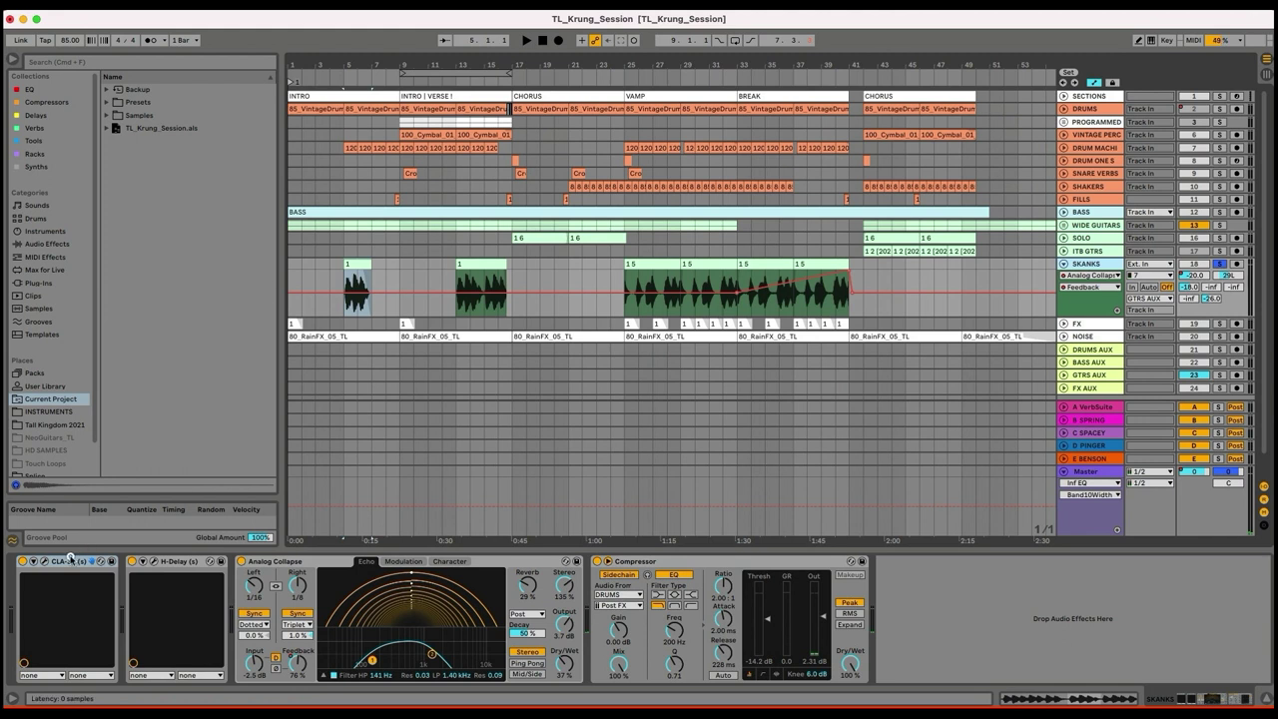
key("super+g")
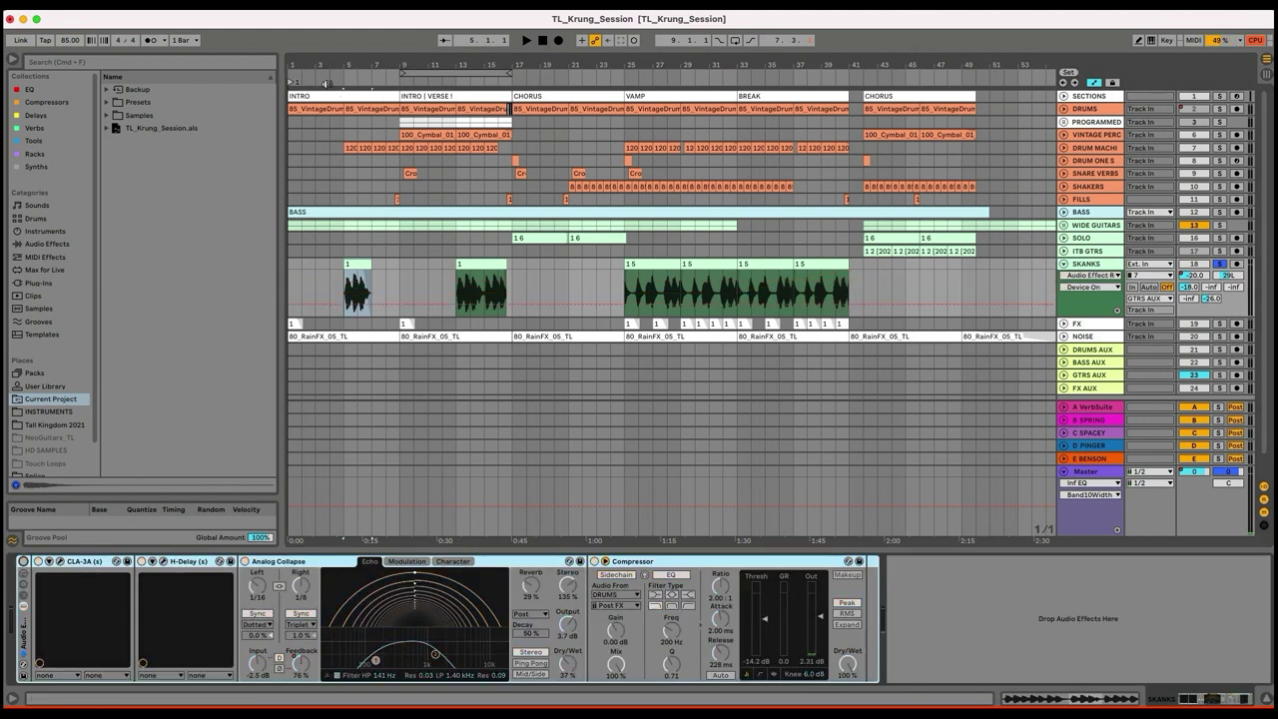
- Play the SKANKS clip at bar 5 and check the E BENSON return's echo device
left_click_drag(335, 68, 335, 189)
left_click(574, 258)
key("space")
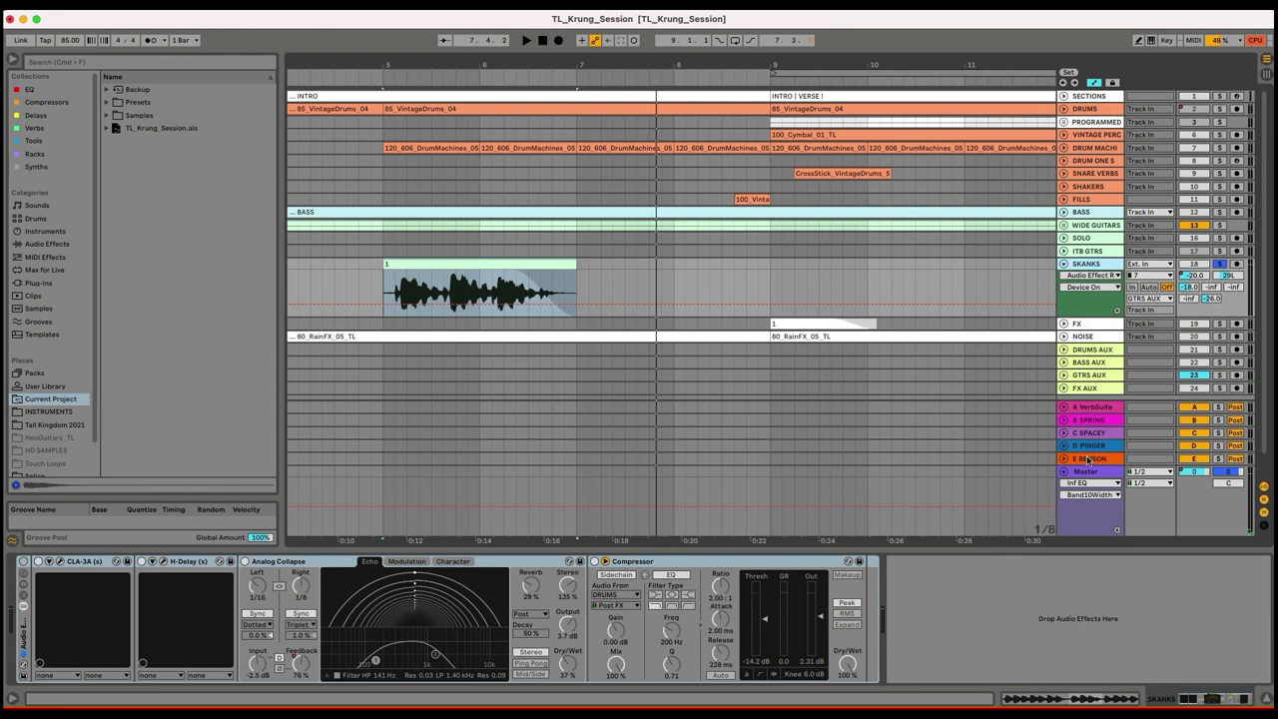
left_click(1088, 458)
left_click(1099, 268)
left_click(60, 560)
left_click_drag(278, 180, 557, 167)
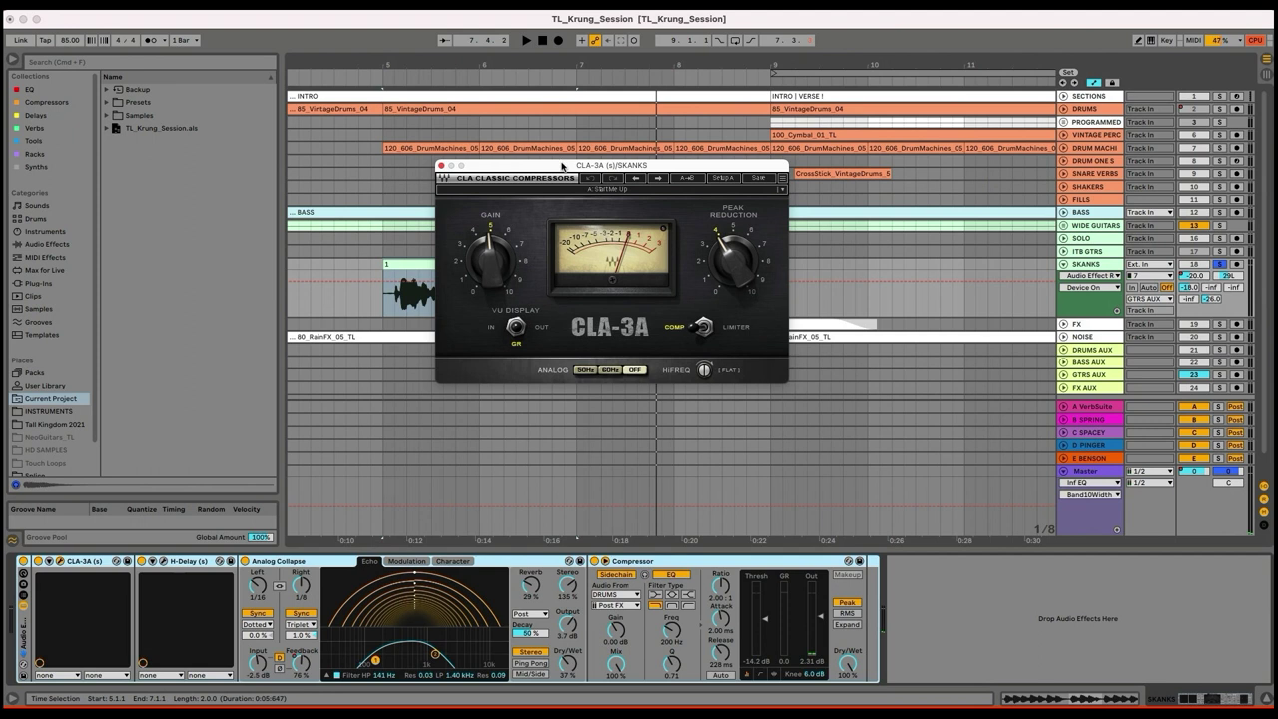
left_click_drag(553, 163, 564, 167)
key("space")
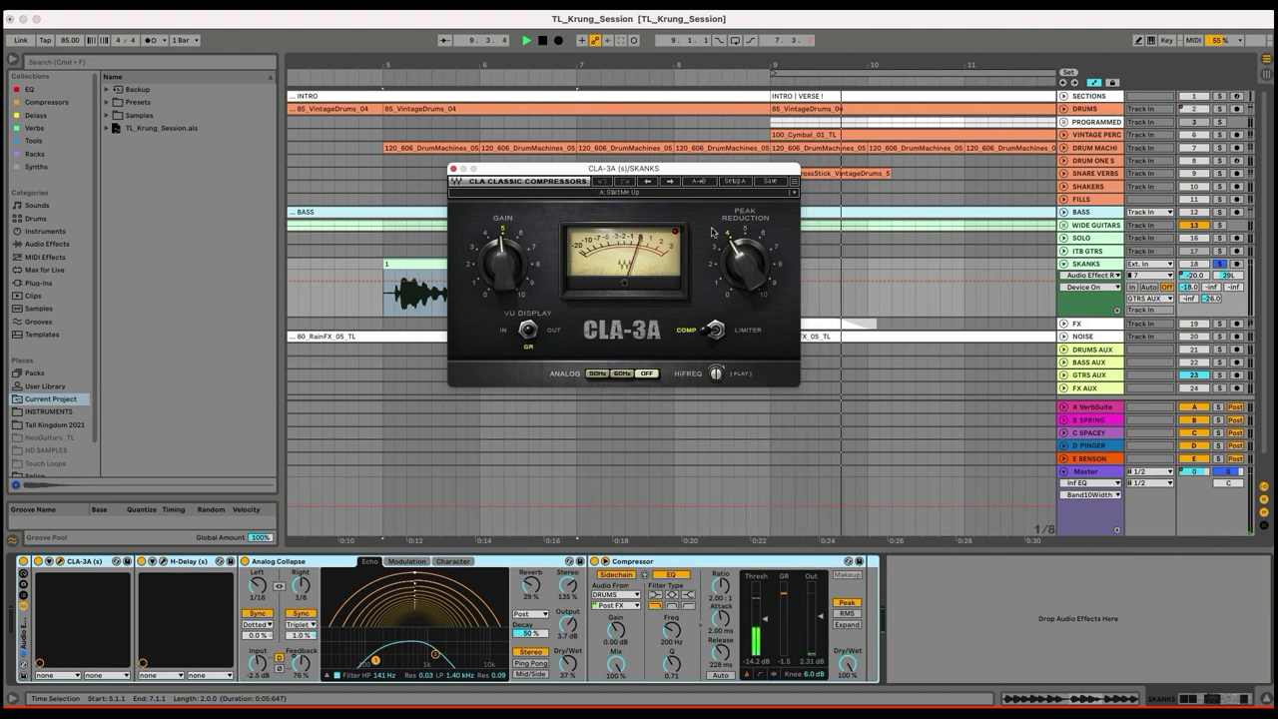
- Close the CLA-3A window, bring up the H-Delay window, and play to hear the delay
left_click(453, 169)
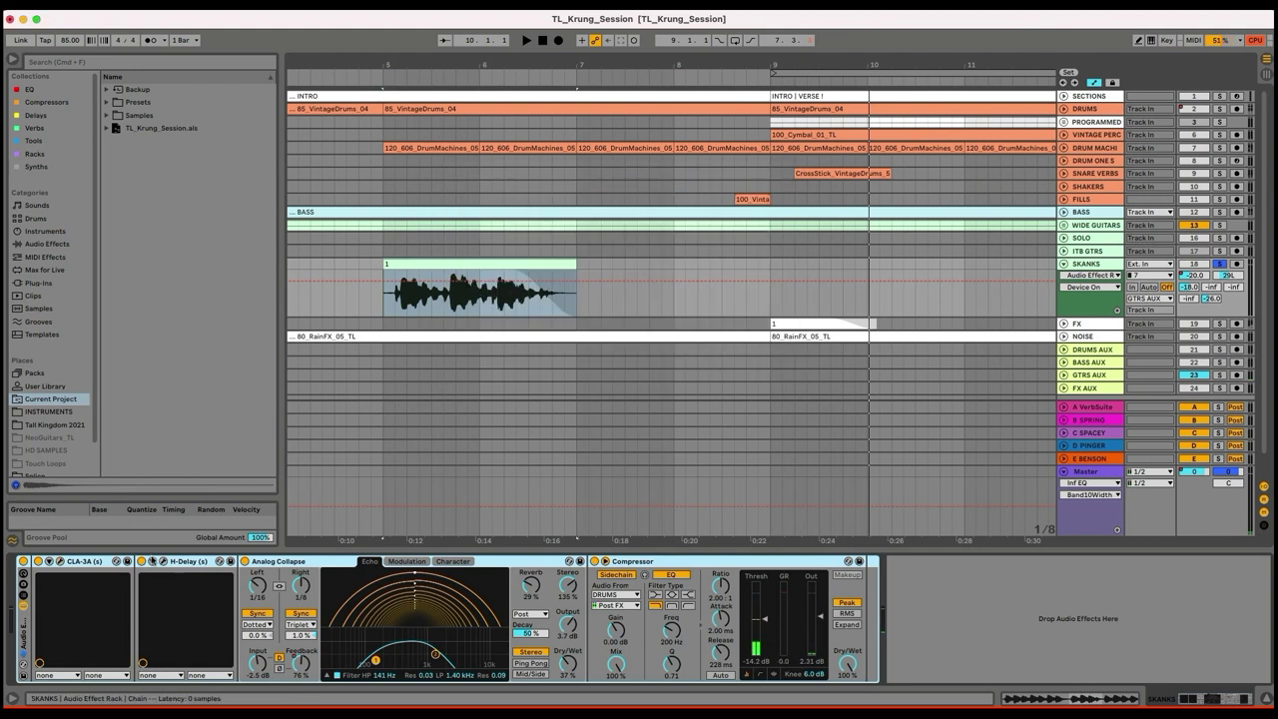
left_click(165, 564)
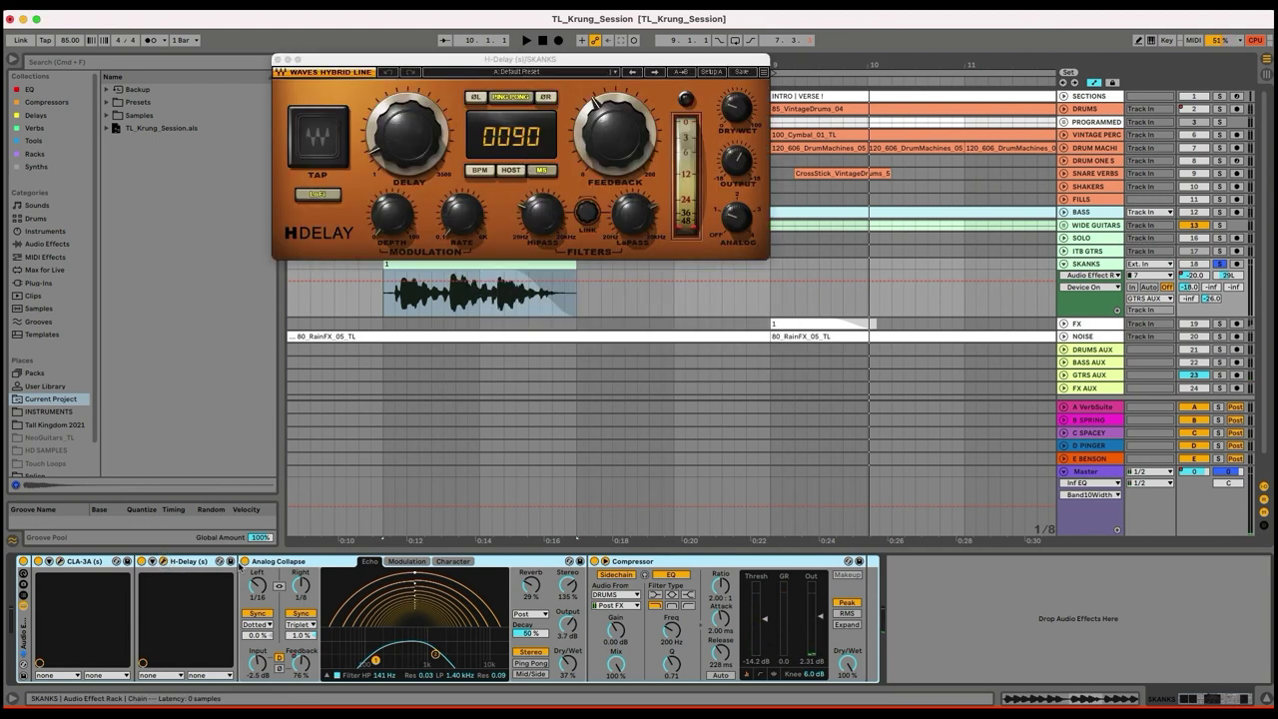
left_click_drag(453, 61, 354, 239)
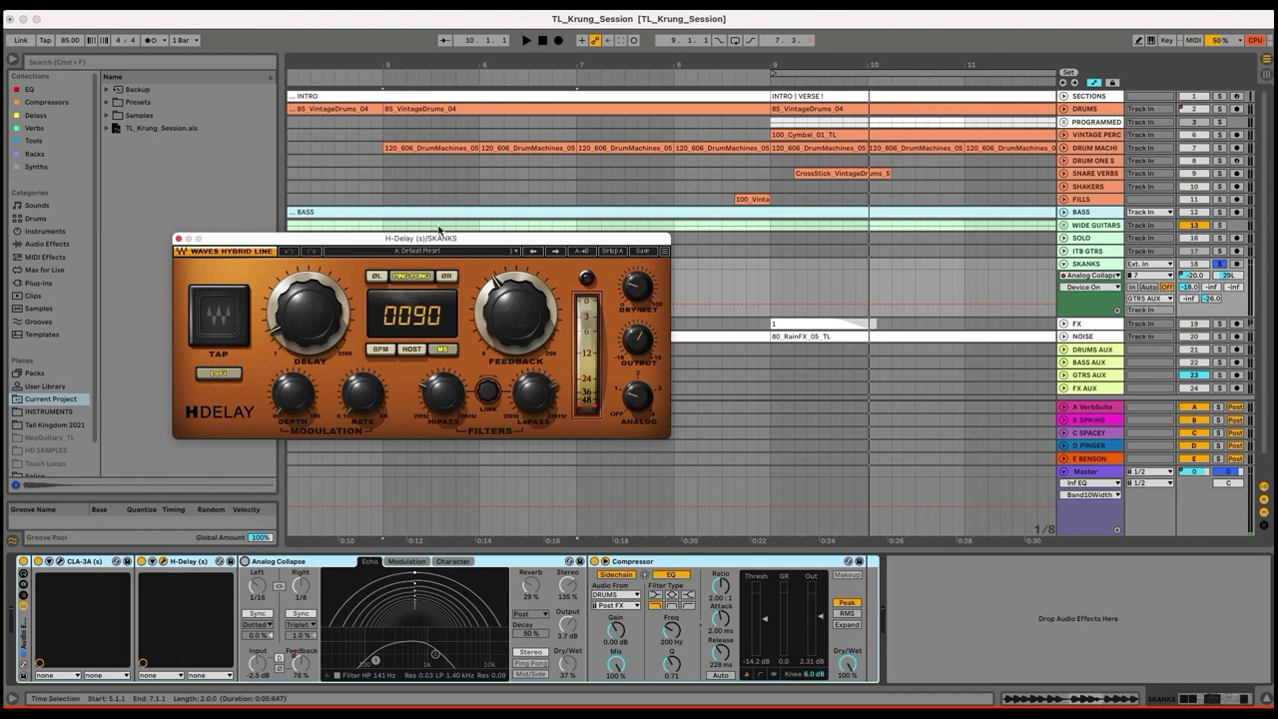
left_click_drag(210, 241, 297, 289)
key("space")
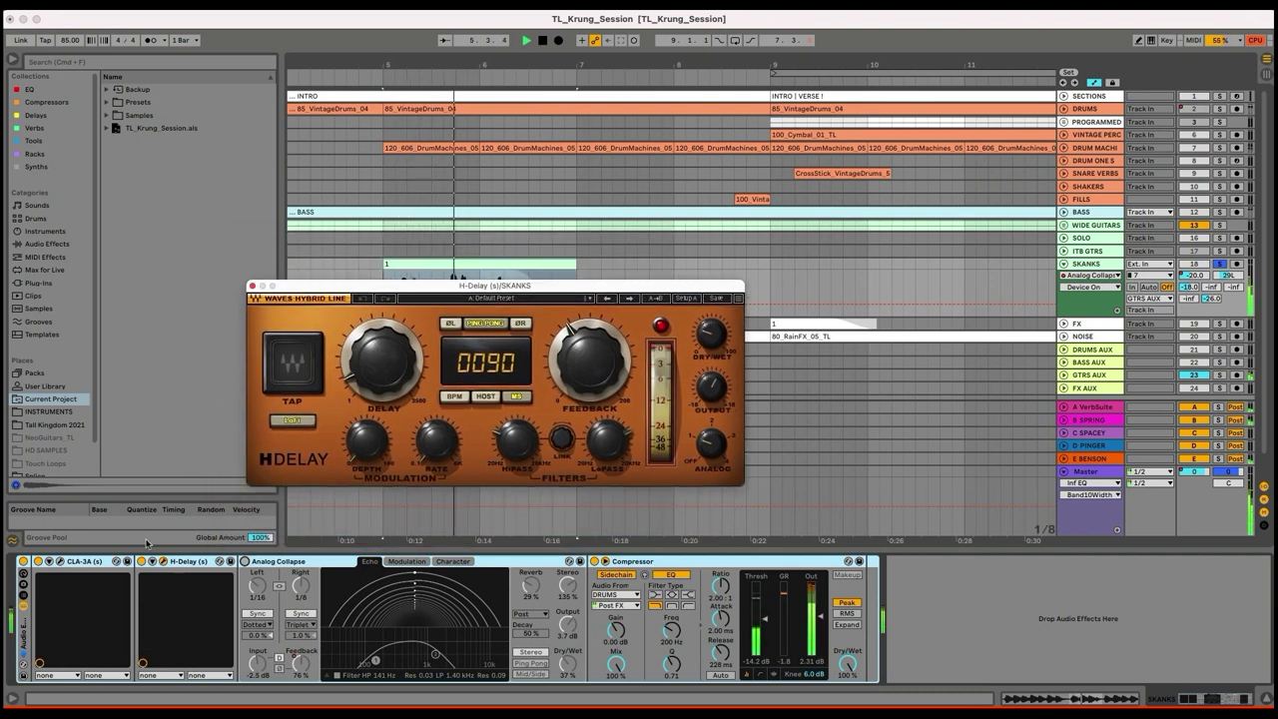
- Re-enable the SKANKS H-Delay and close its plugin window
left_click(142, 564)
left_click(142, 563)
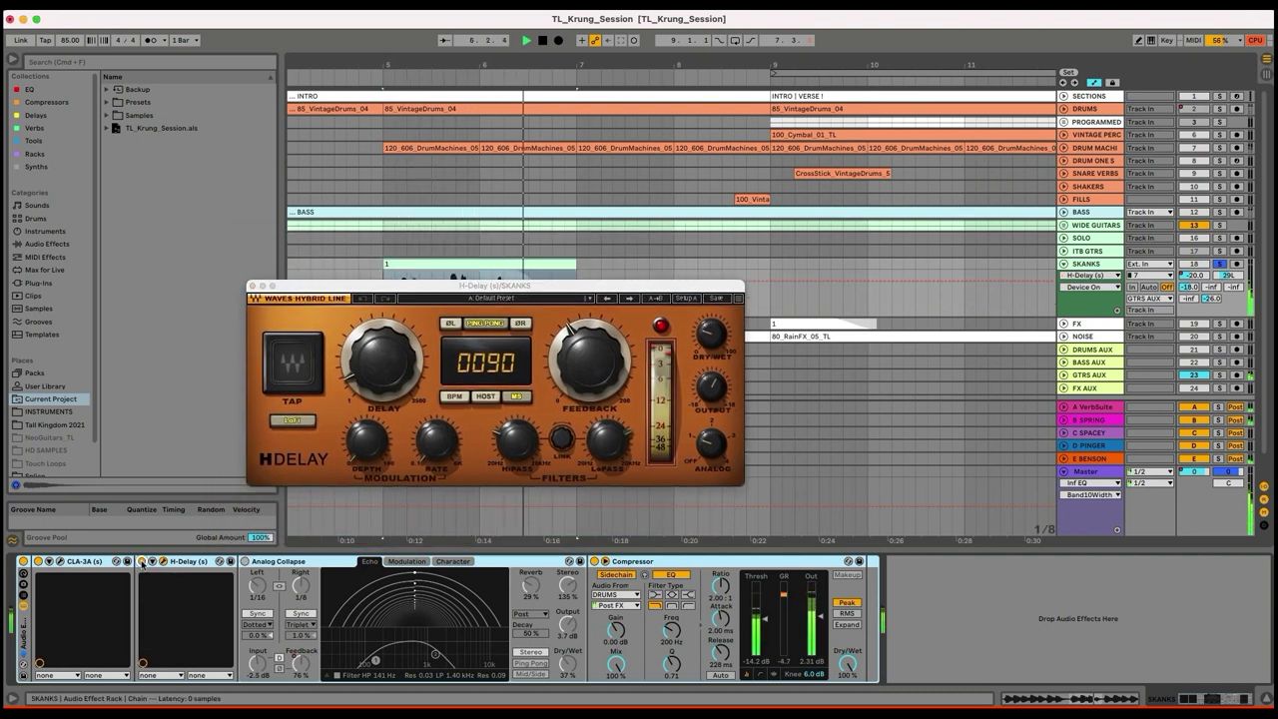
left_click(253, 287)
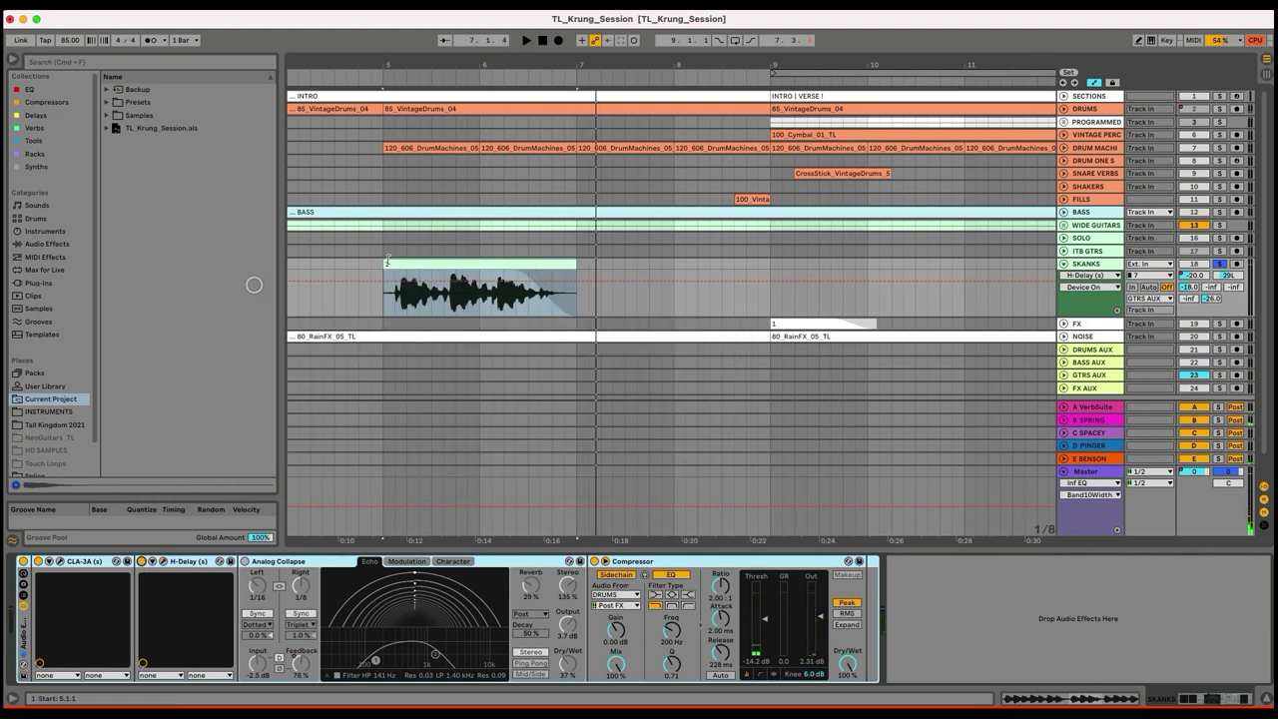
- Switch on Analog Collapse and show SKANKS's Feedback automation lane
left_click(247, 563)
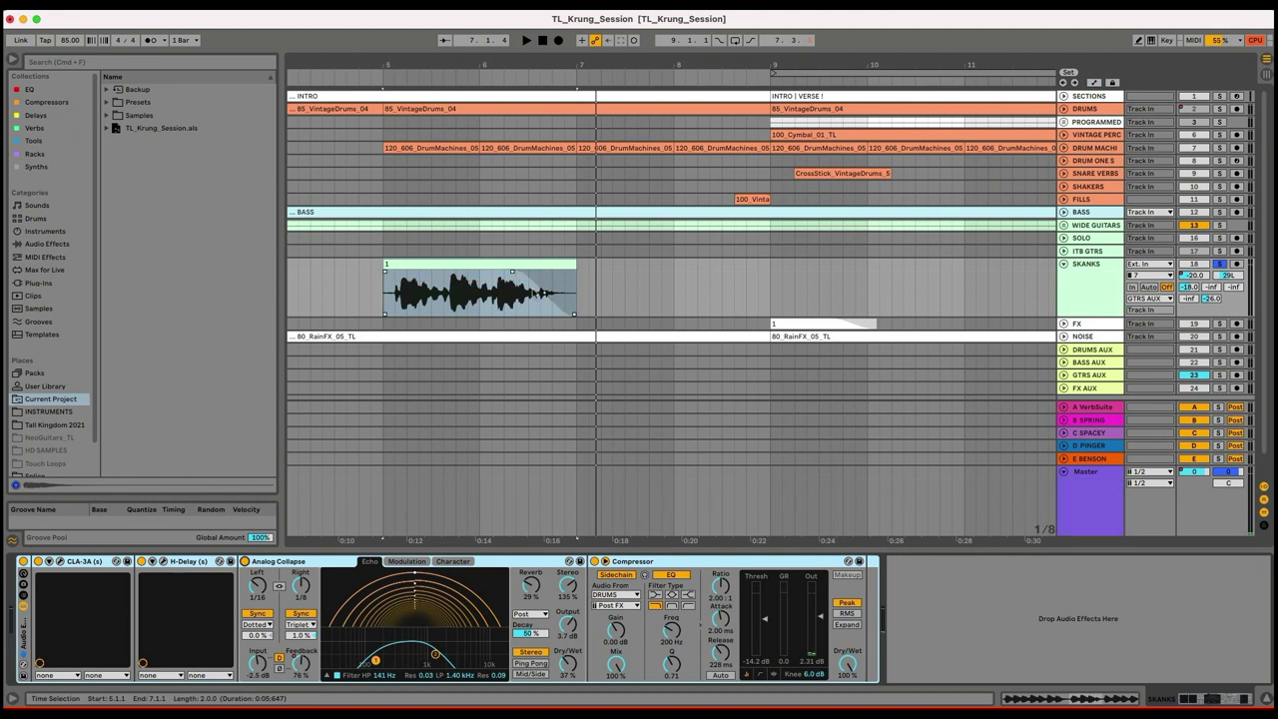
key("a")
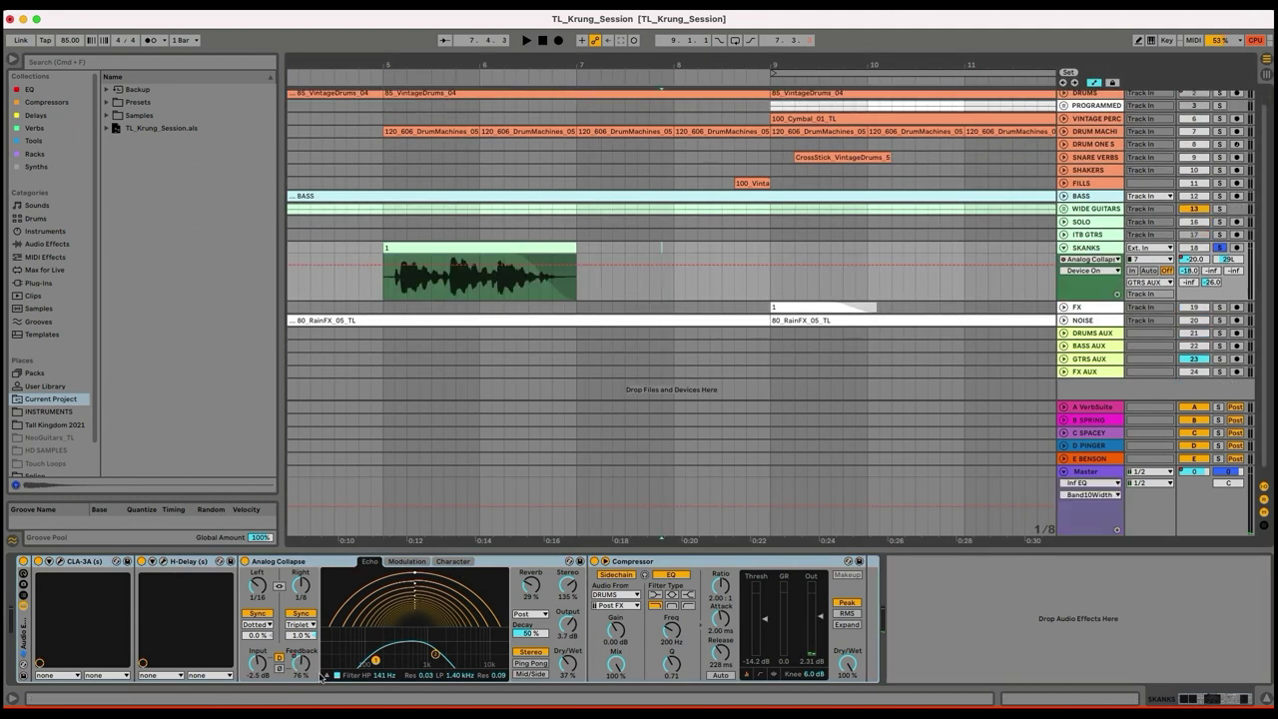
left_click(303, 664)
left_click_drag(541, 70, 419, 60)
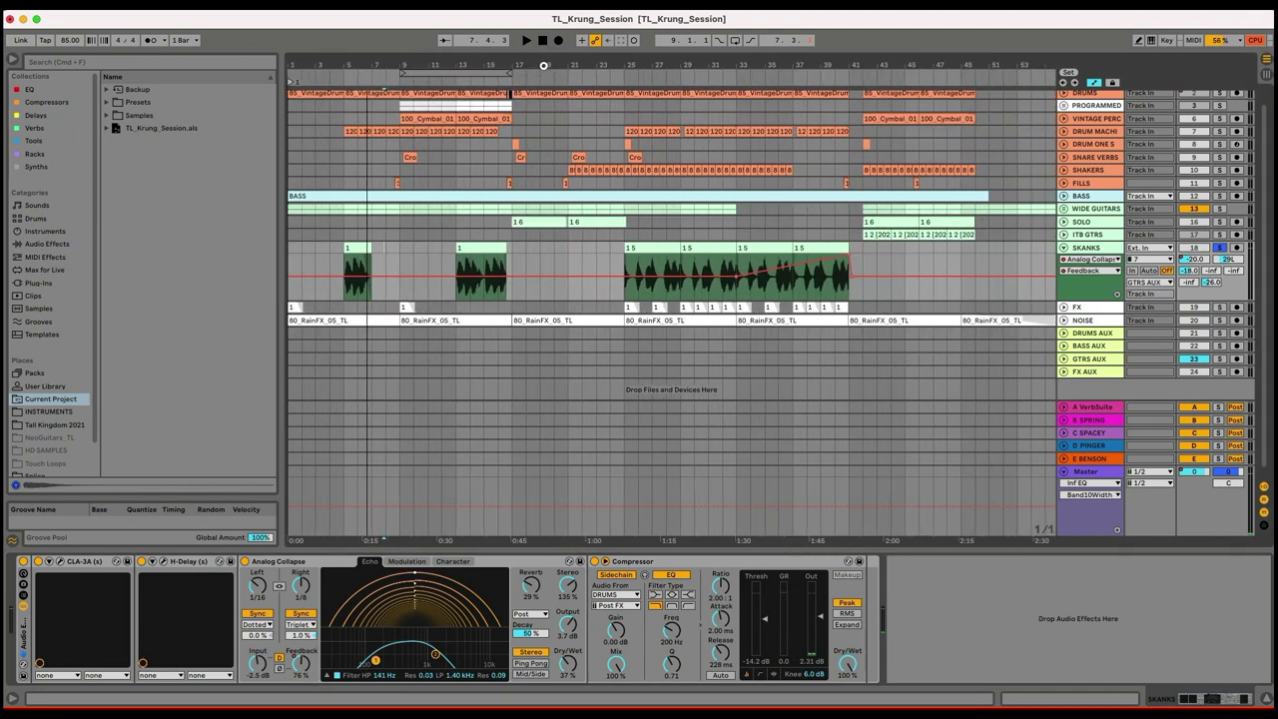
- Play the SKANKS clip from bar 5, hide the automation, and stop playback
left_click(350, 247)
key("space")
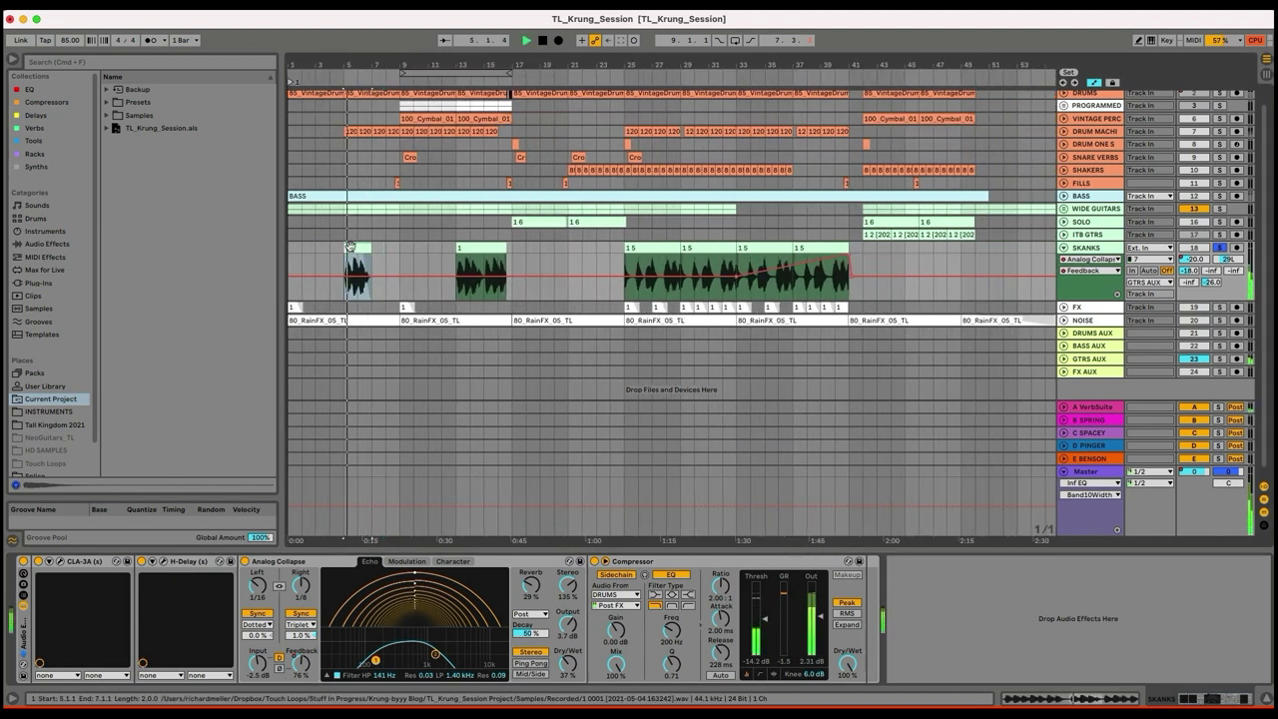
key("a")
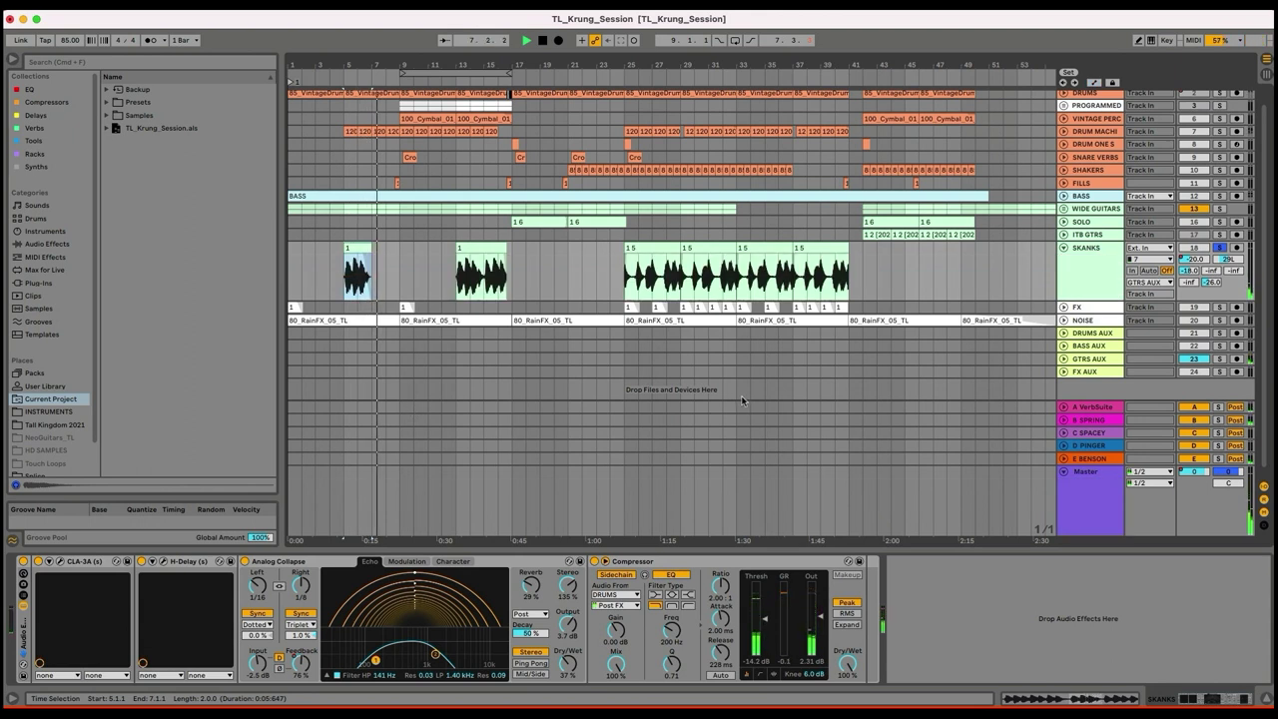
left_click(656, 560)
key("space")
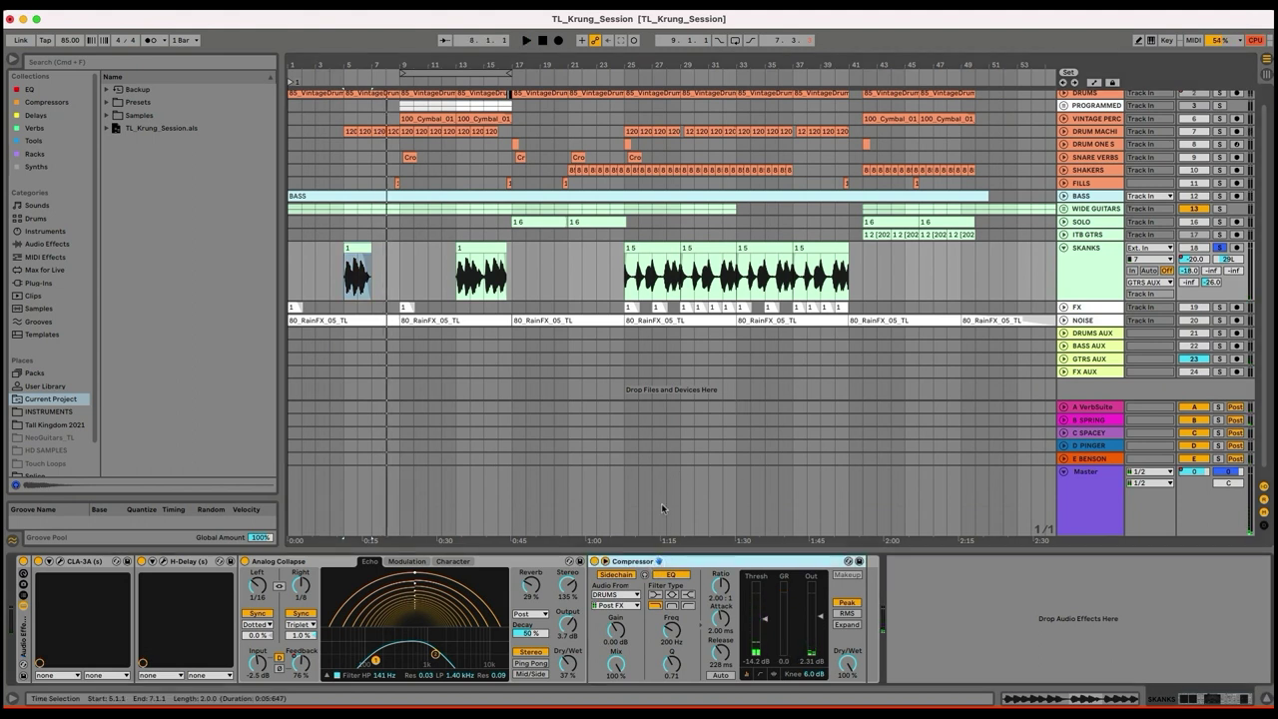
left_click_drag(333, 64, 335, 110)
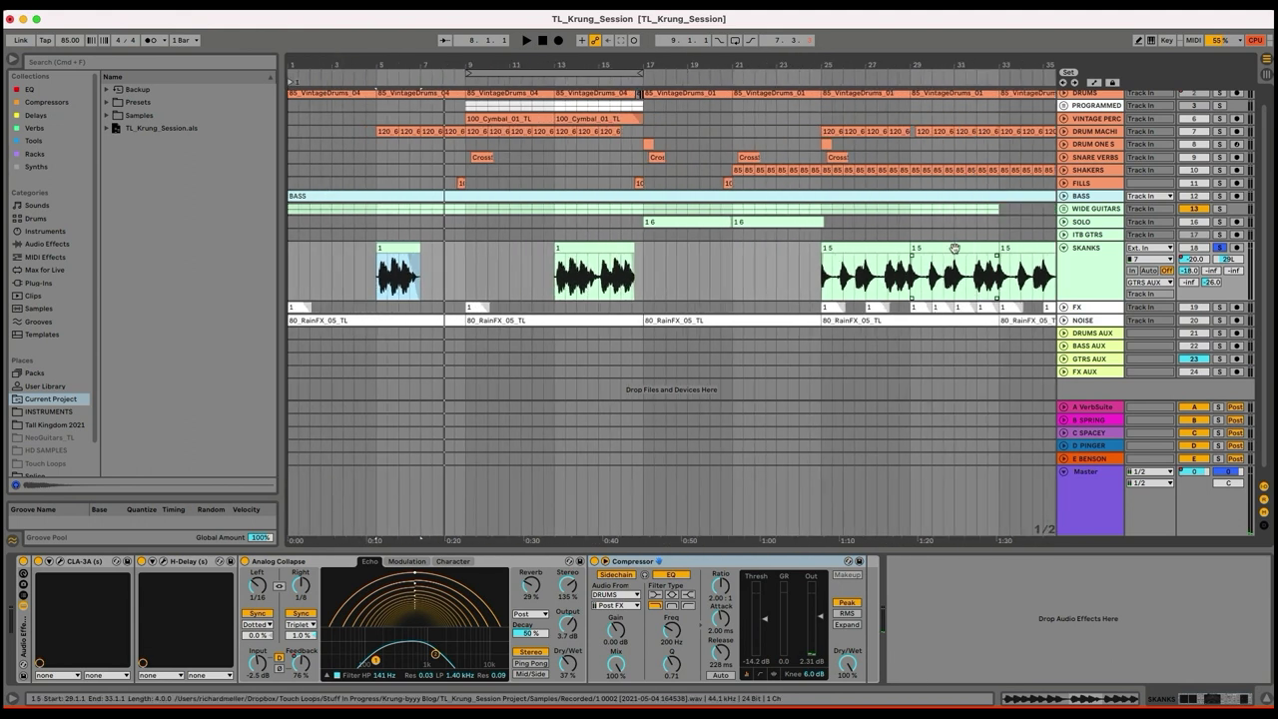
- Fold SKANKS, unfold SOLO, and loop its two chorus clips over bars 17–25
left_click(1065, 249)
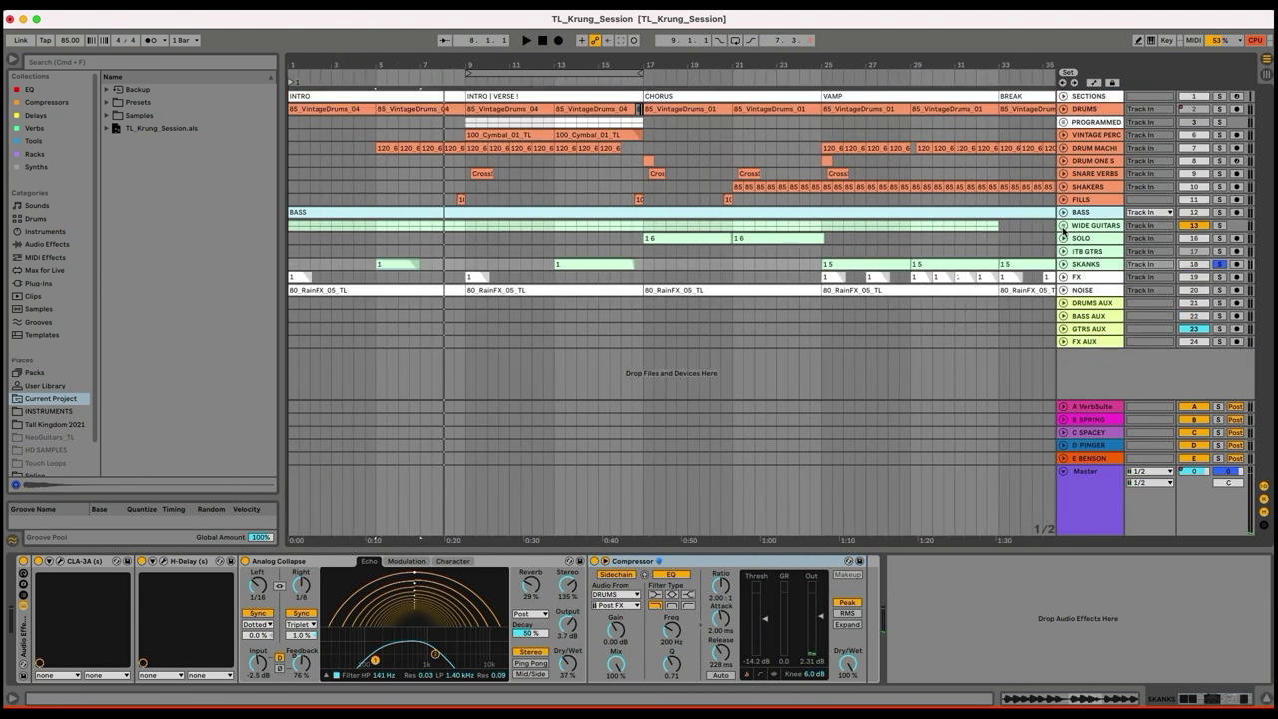
left_click(1064, 238)
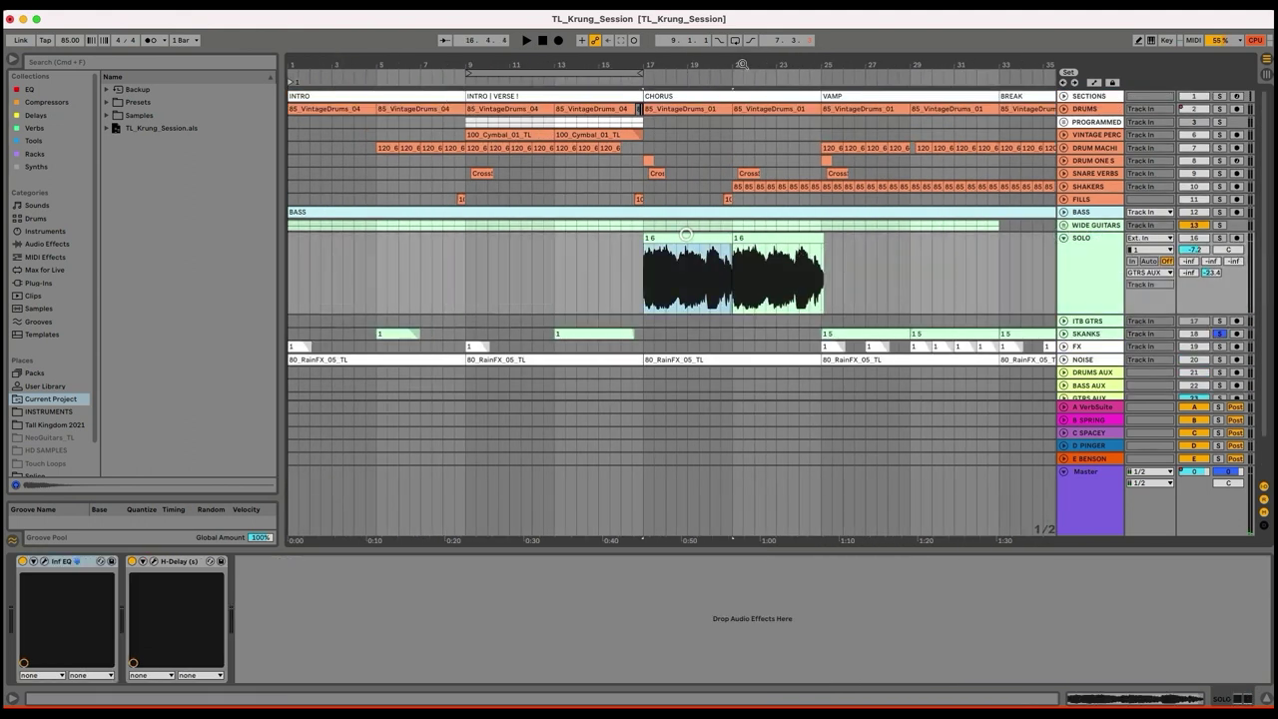
left_click(730, 61)
left_click_drag(730, 61, 730, 60)
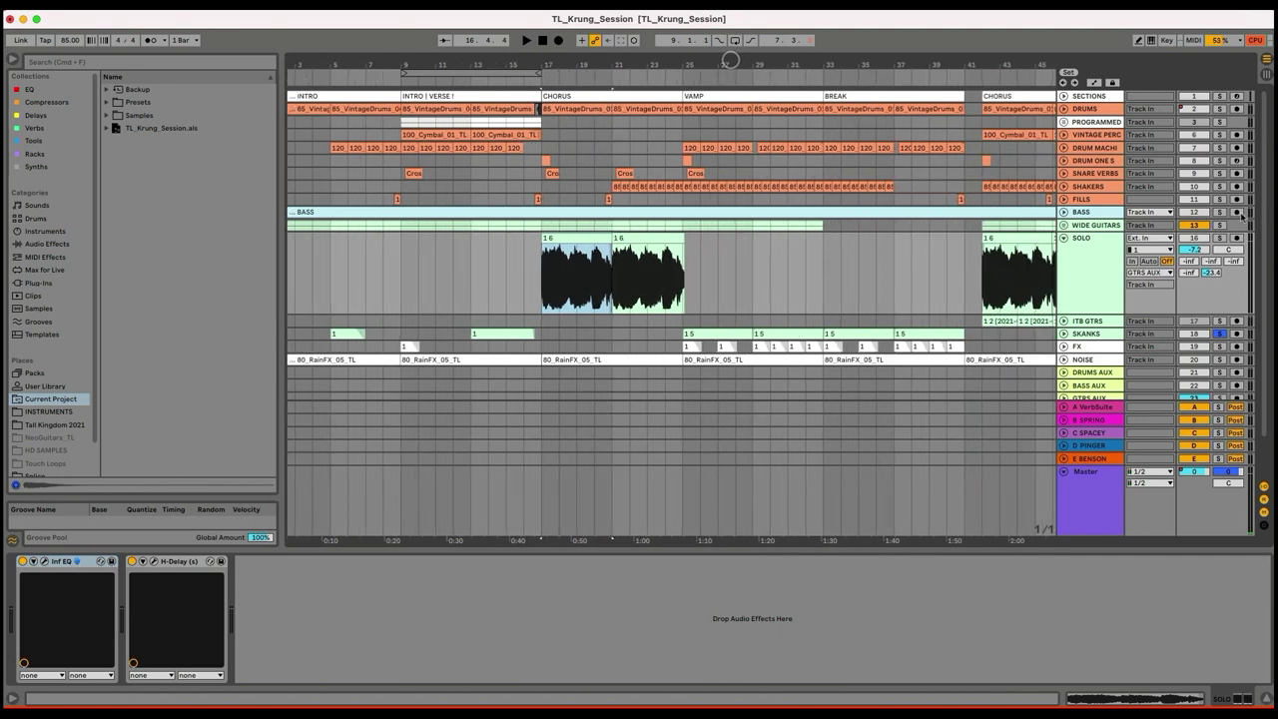
left_click(635, 238, "shift")
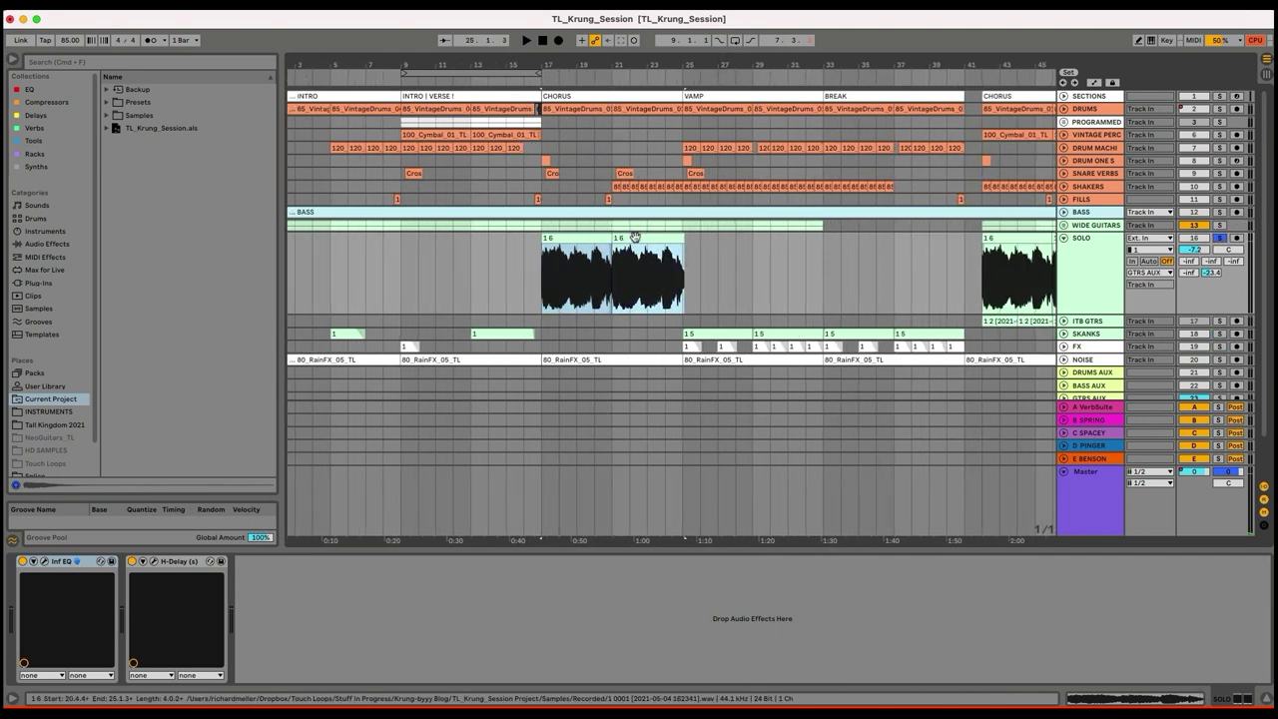
key("super+l")
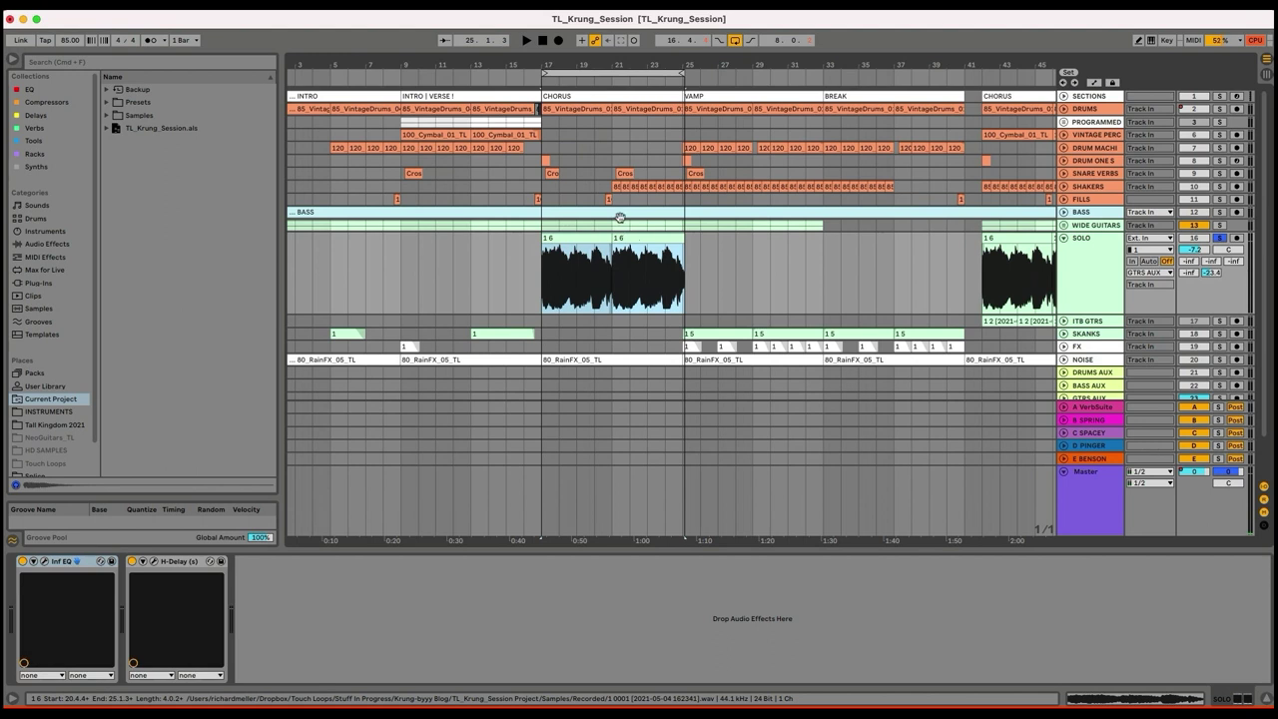
key("z")
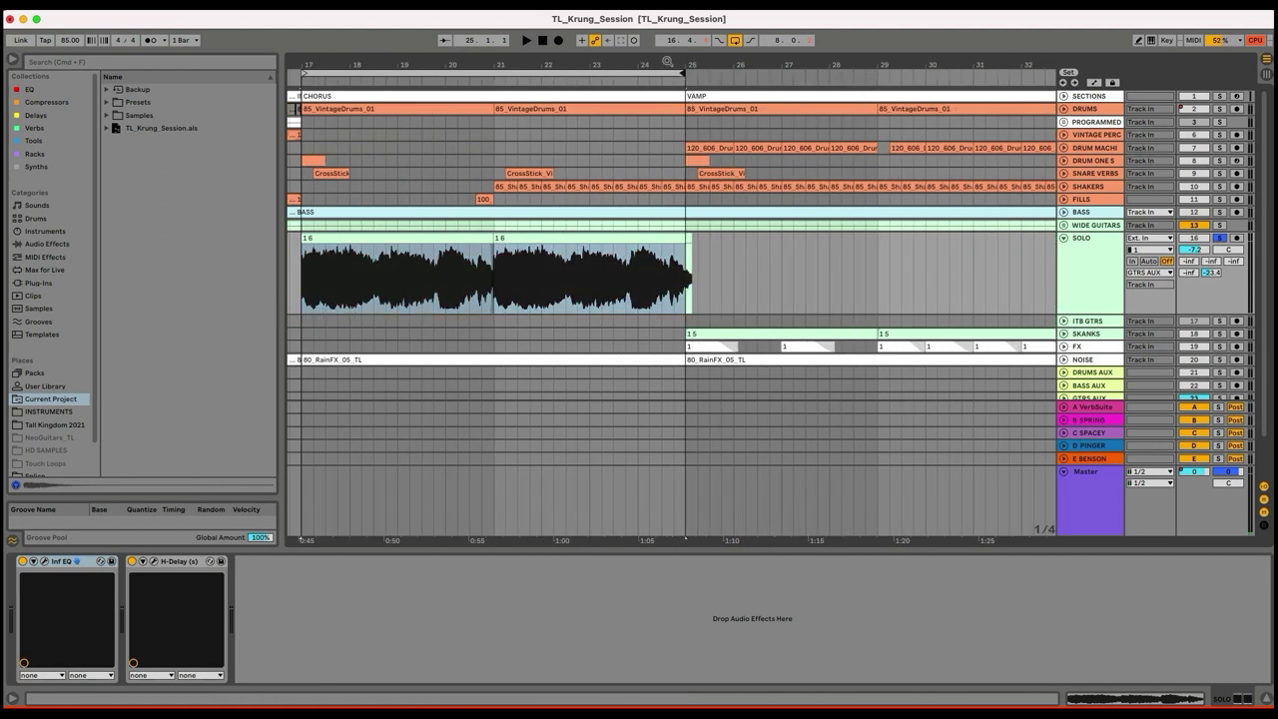
key("minus")
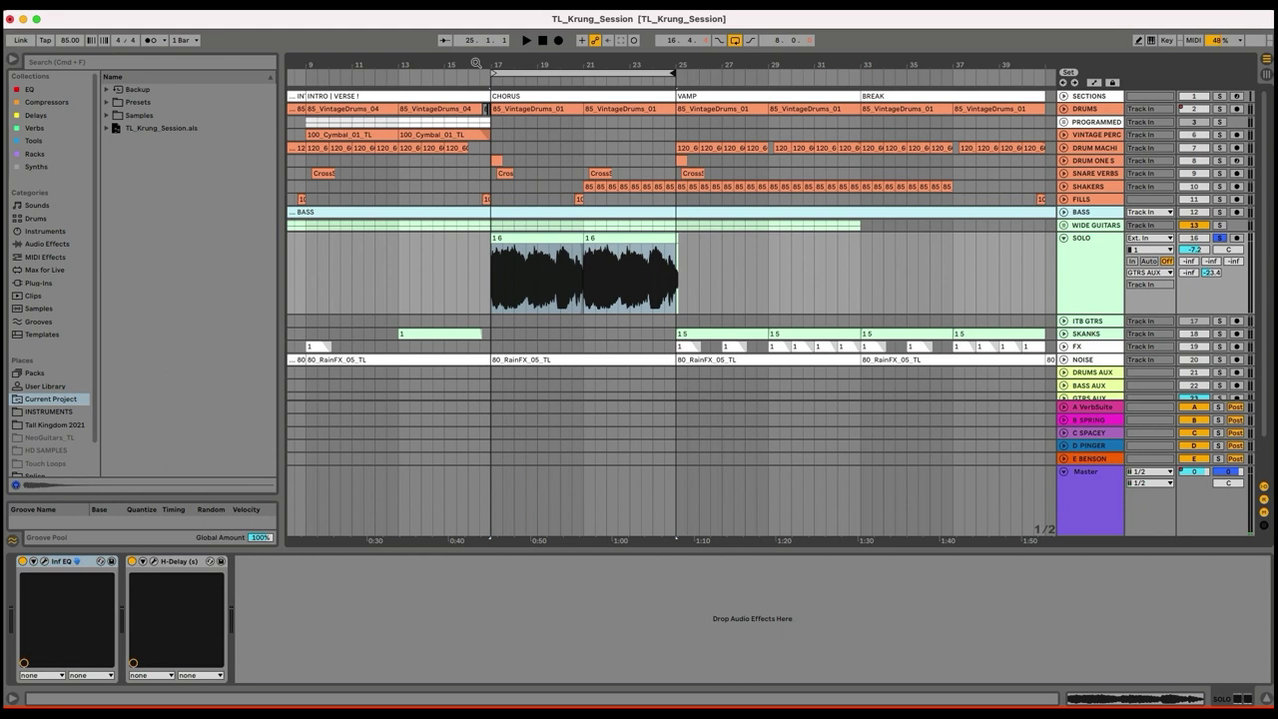
- Select the SOLO track and then only its first chorus clip
scroll(475, 63, "up", 5)
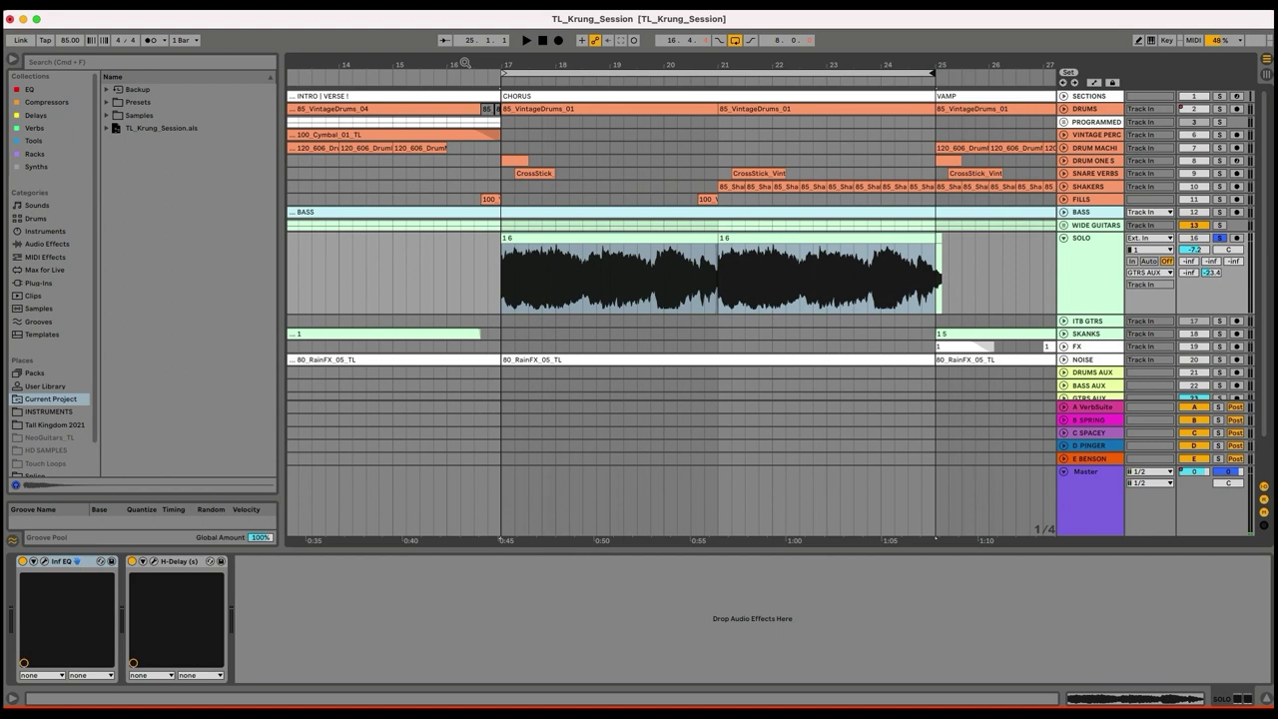
scroll(464, 63, "down", 2)
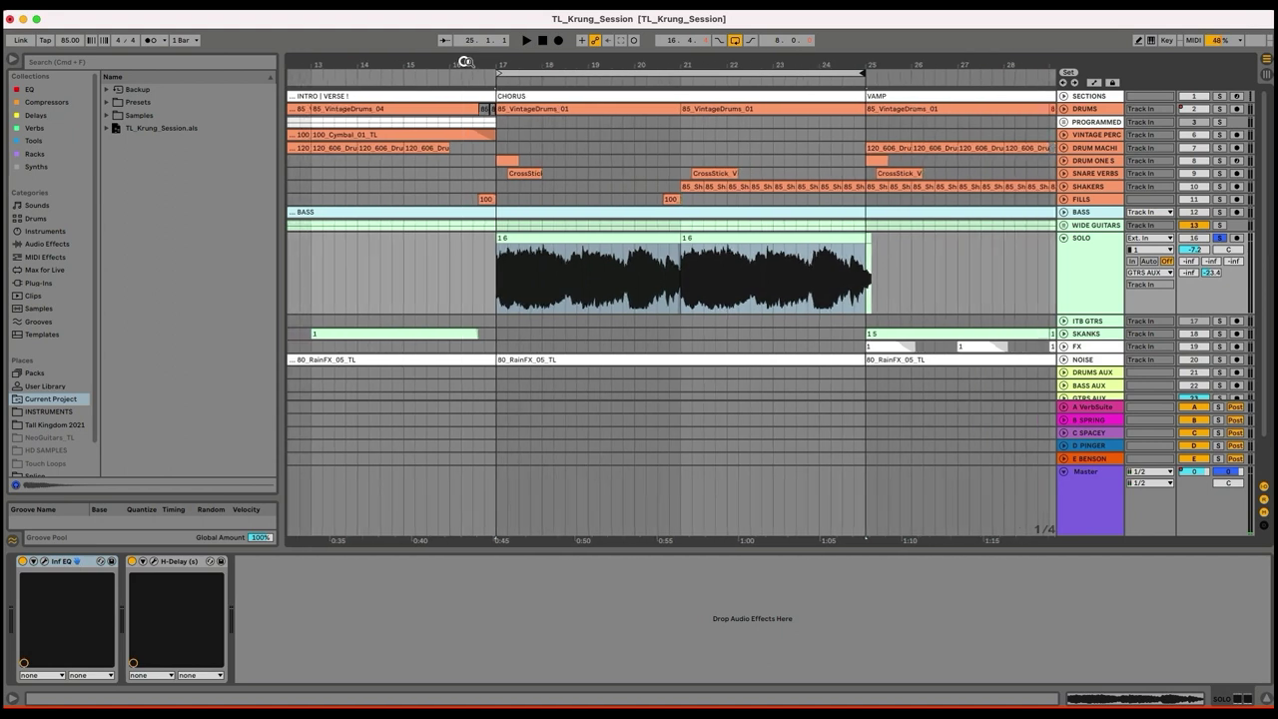
left_click(1103, 271)
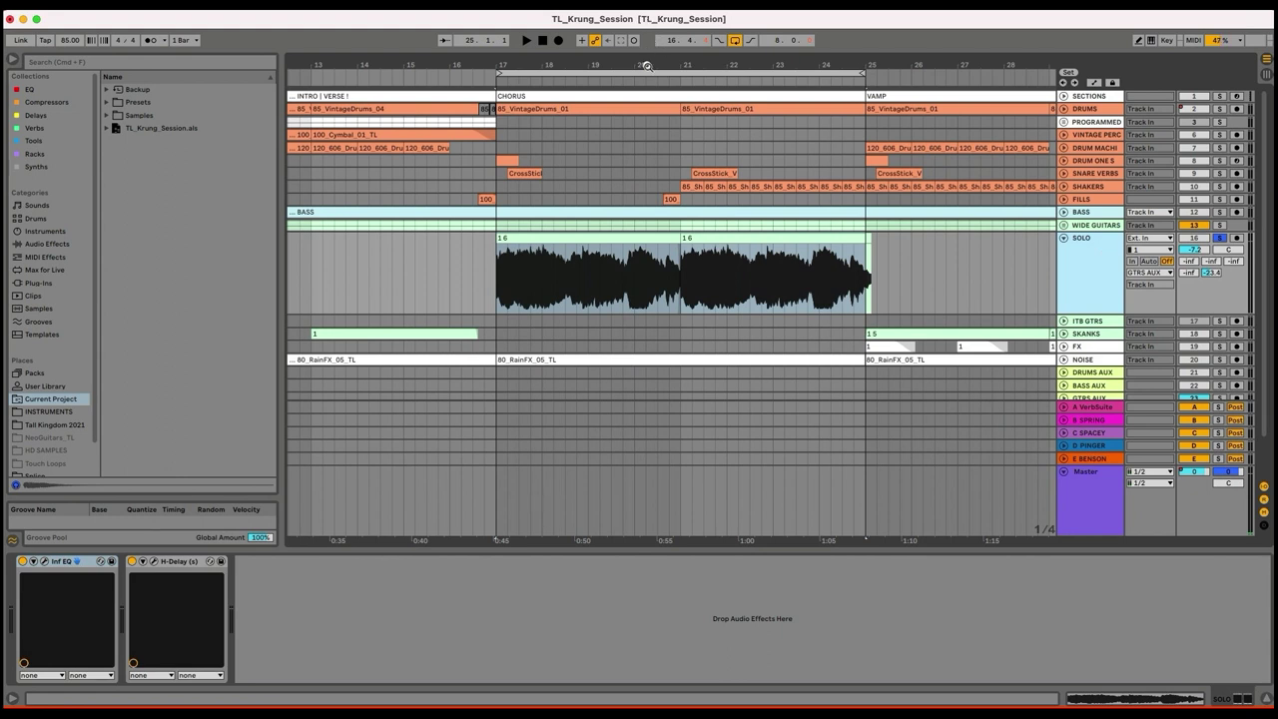
scroll(646, 66, "down", 2)
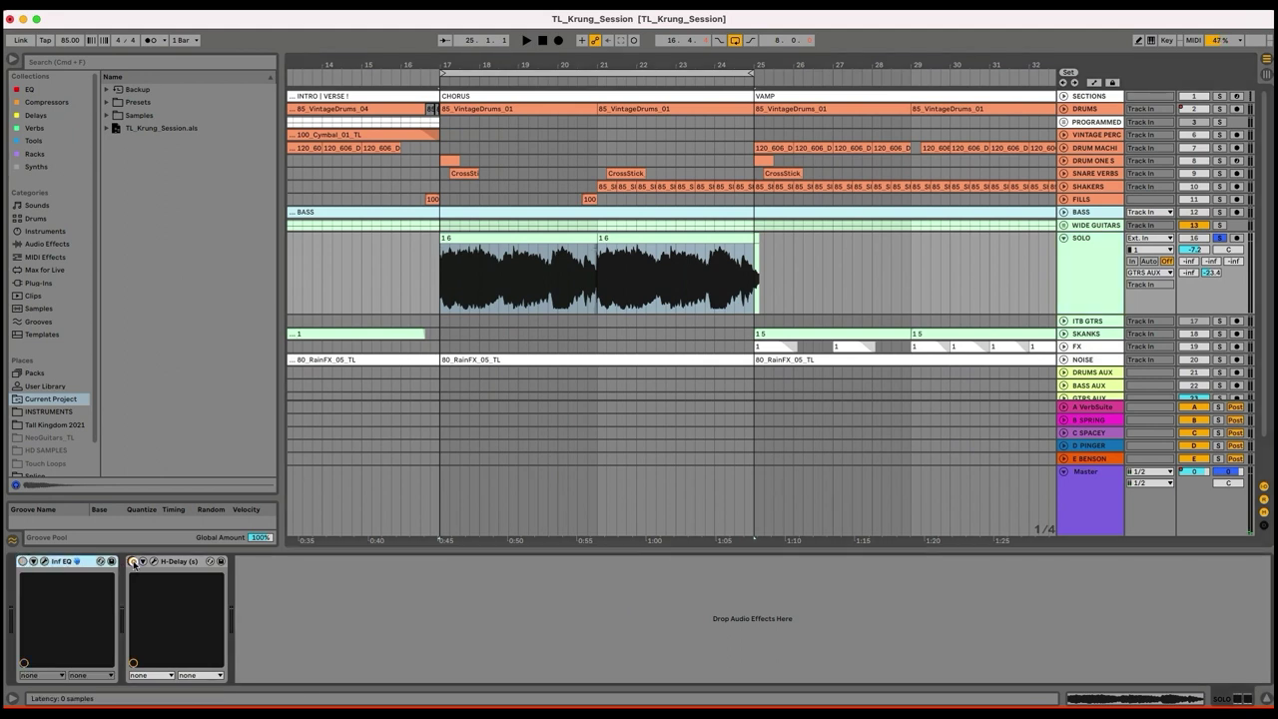
left_click(482, 240)
- Audition the SOLO guitar, stop just before the chorus, and switch on its Inf EQ
left_click(1113, 290)
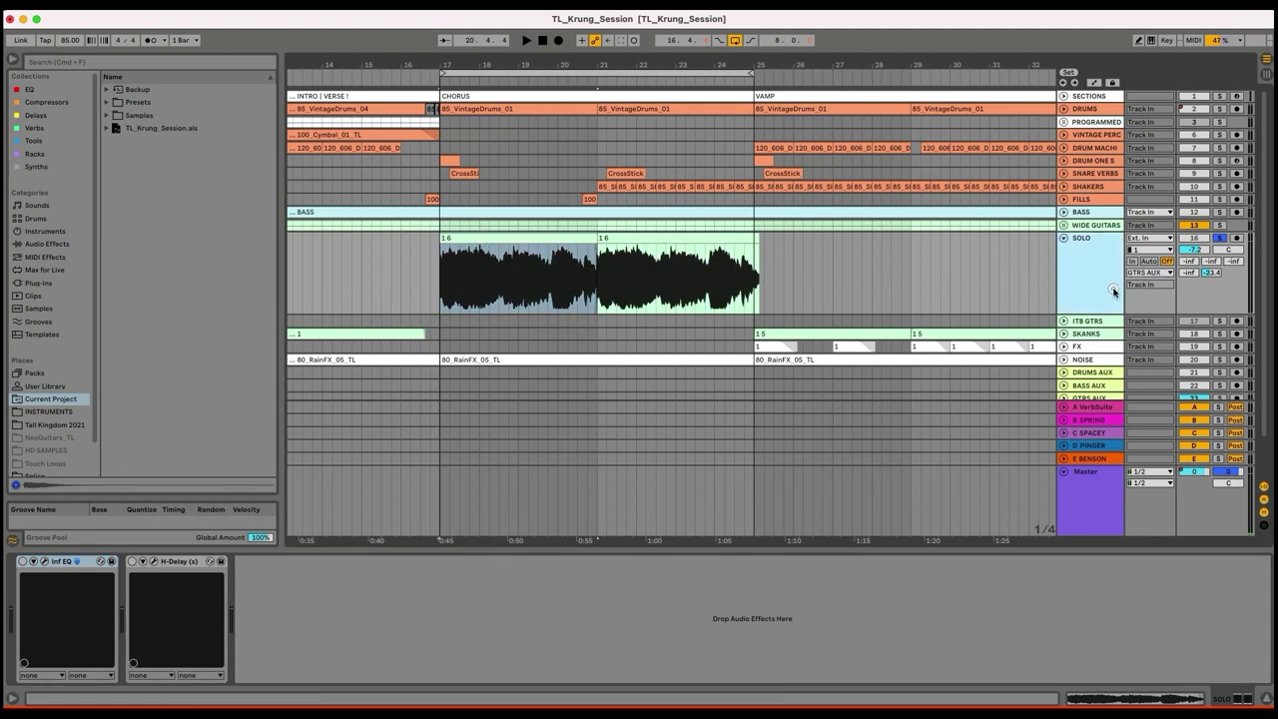
left_click(1103, 282)
key("space")
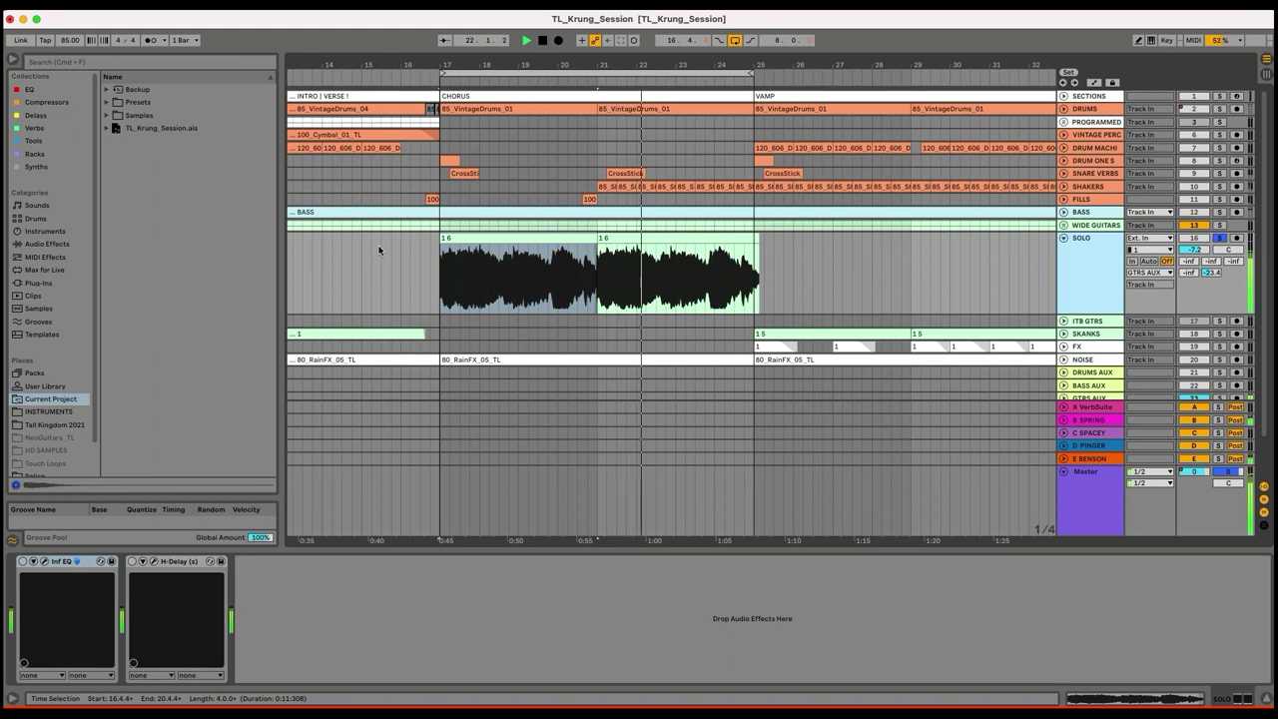
left_click(415, 266)
key("space")
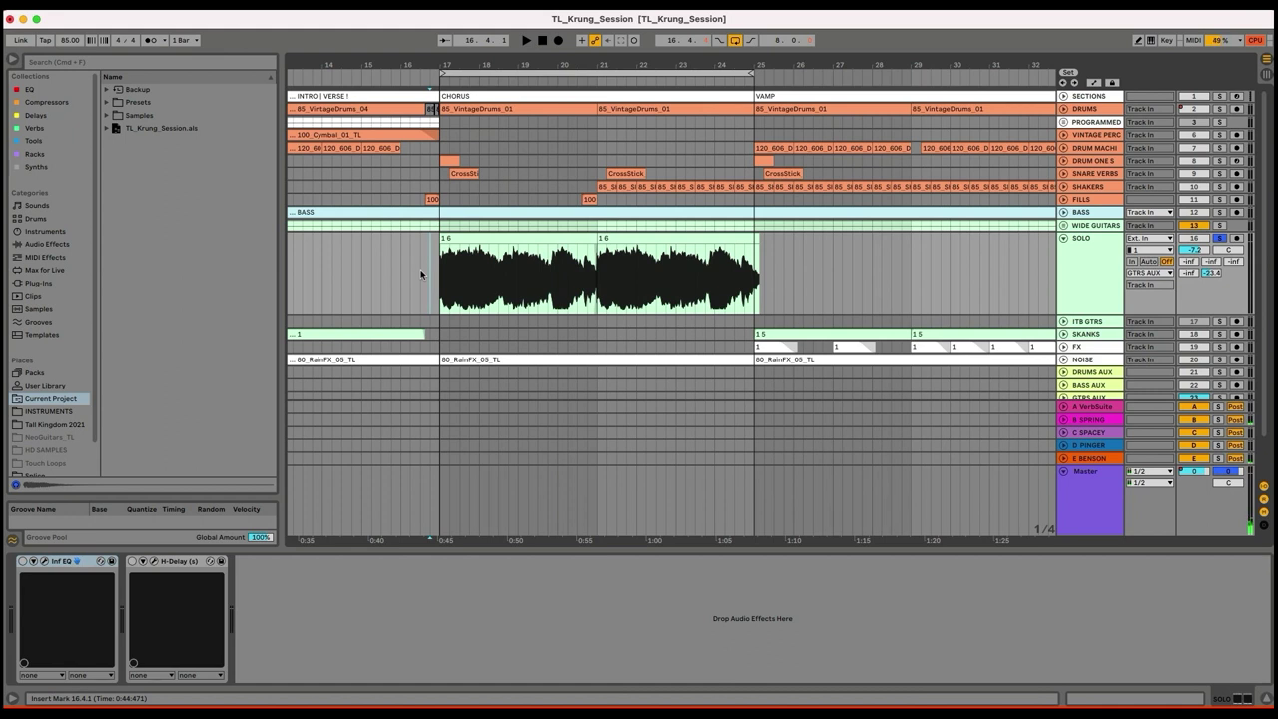
left_click(476, 237)
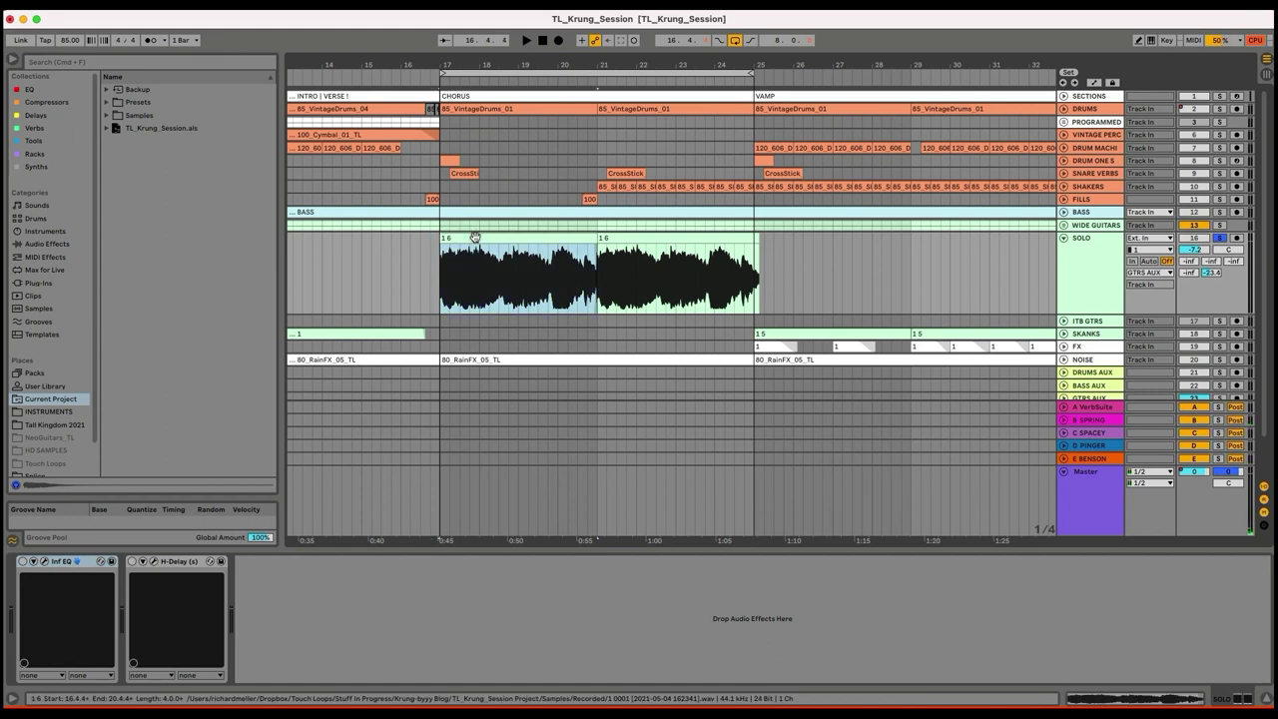
left_click(22, 561)
- Open the SOLO Infinity EQ, inspect its three cut bands (down to −4.20 dB), and close it
left_click(45, 562)
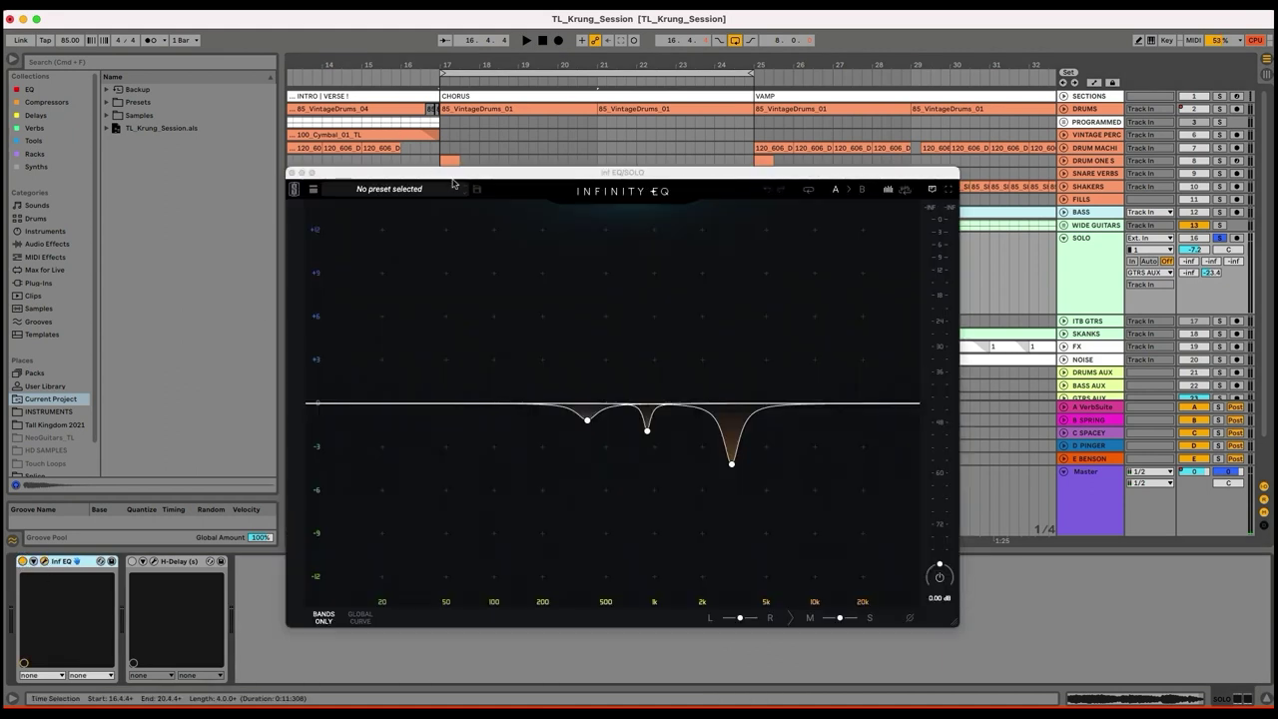
left_click_drag(455, 176, 422, 125)
left_click(613, 383)
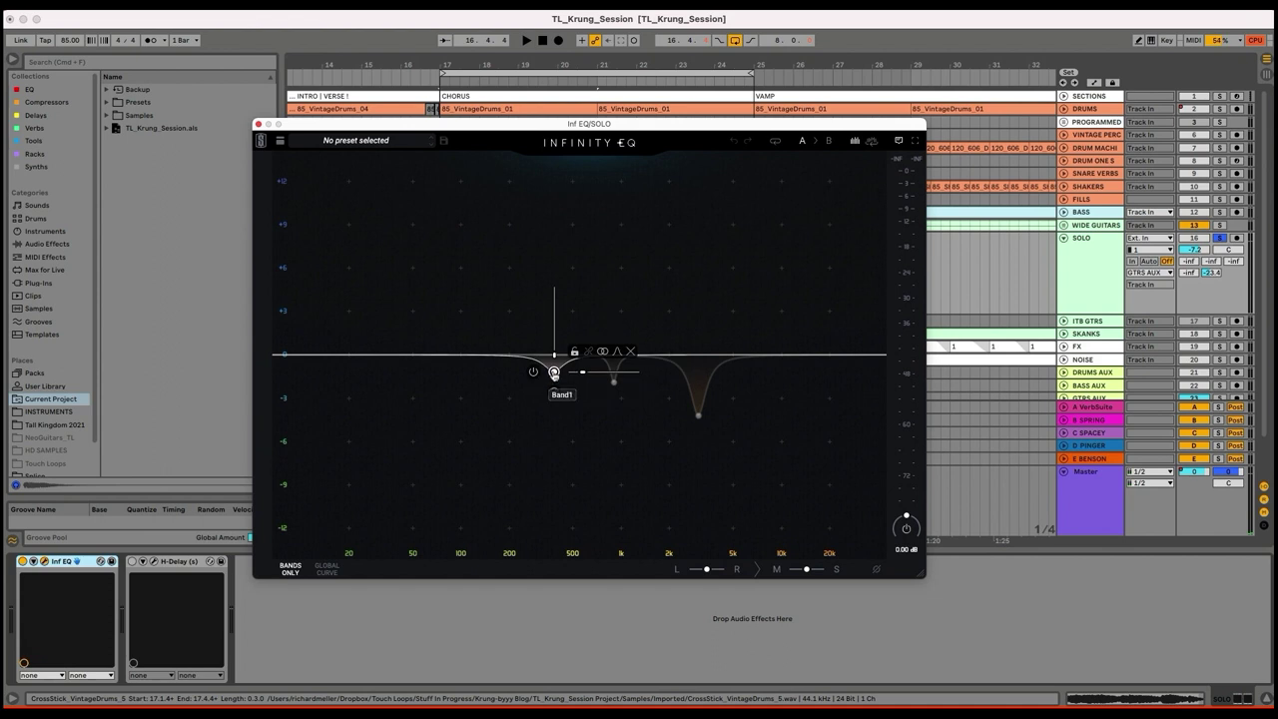
left_click(554, 372)
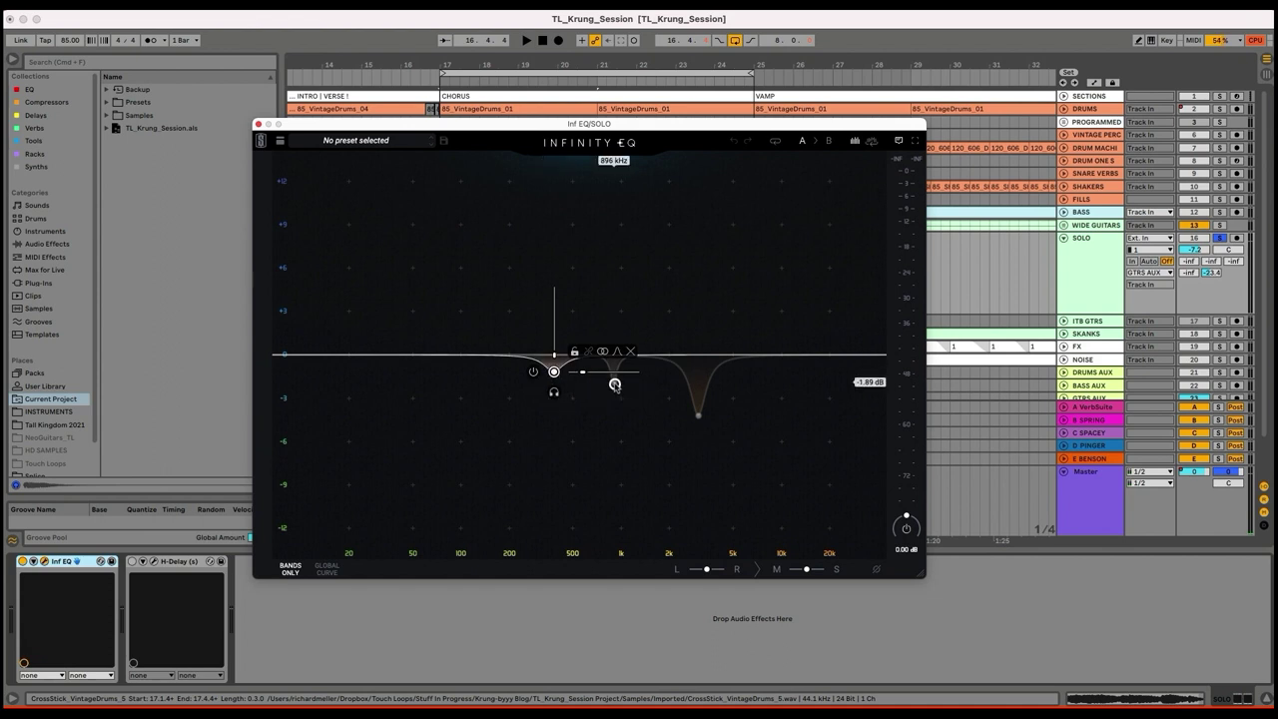
left_click(613, 382)
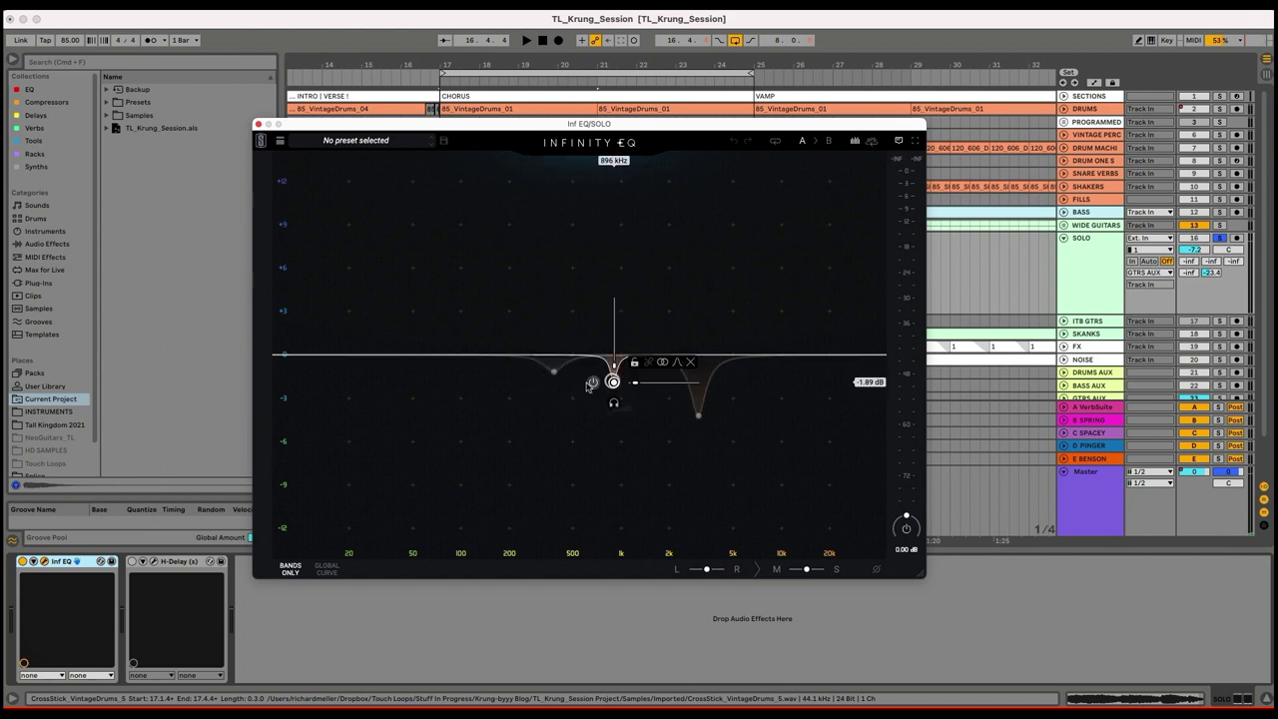
left_click(698, 414)
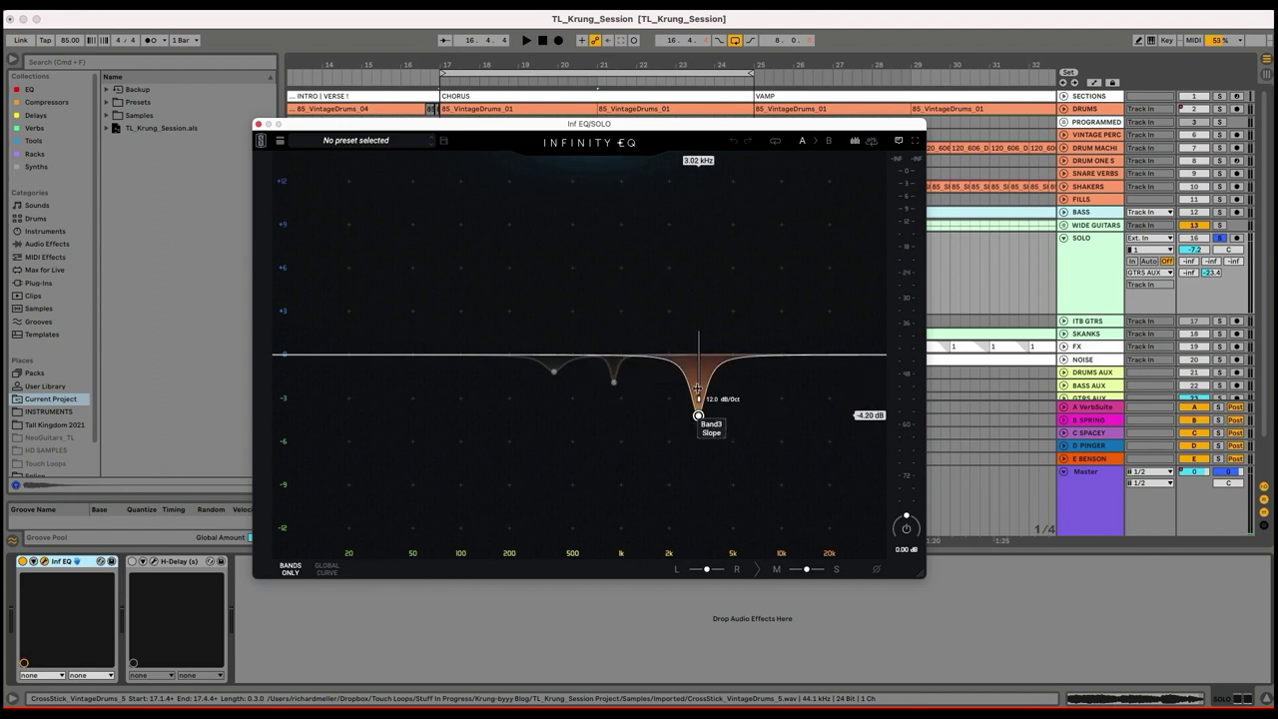
left_click(258, 123)
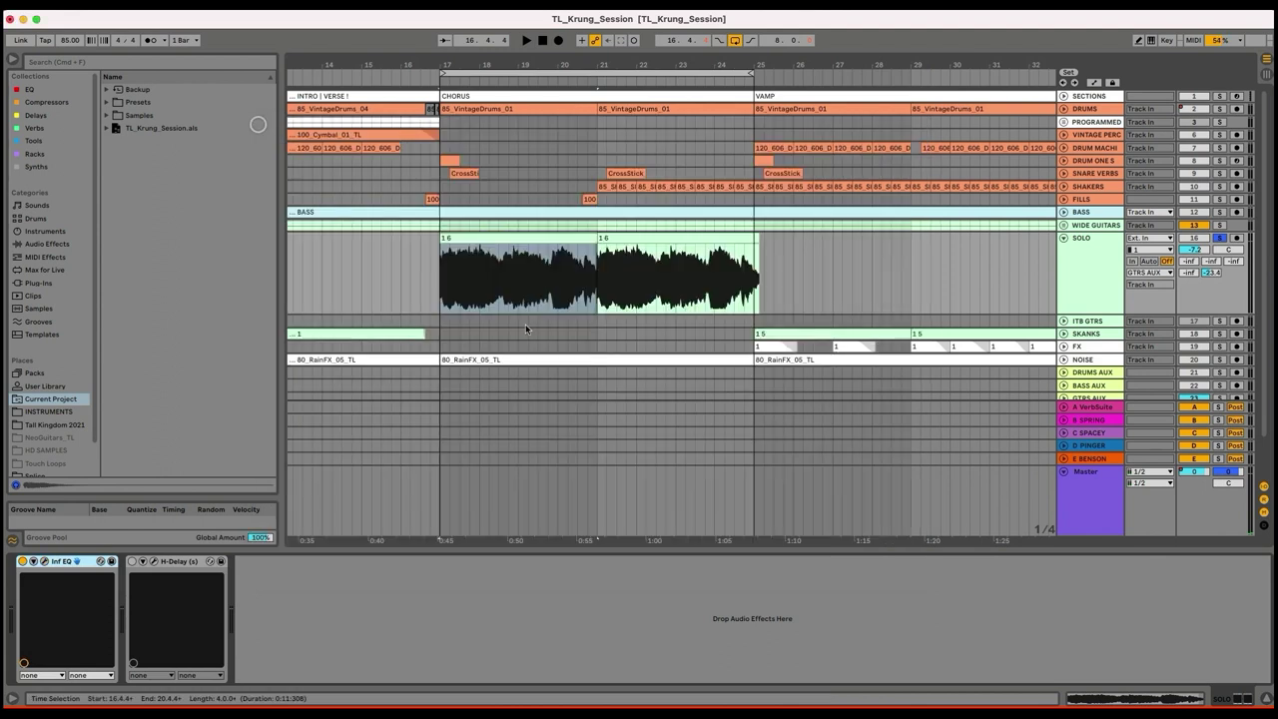
- Play the EQ'd SOLO guitar, then switch on and open its H-Delay
key("space")
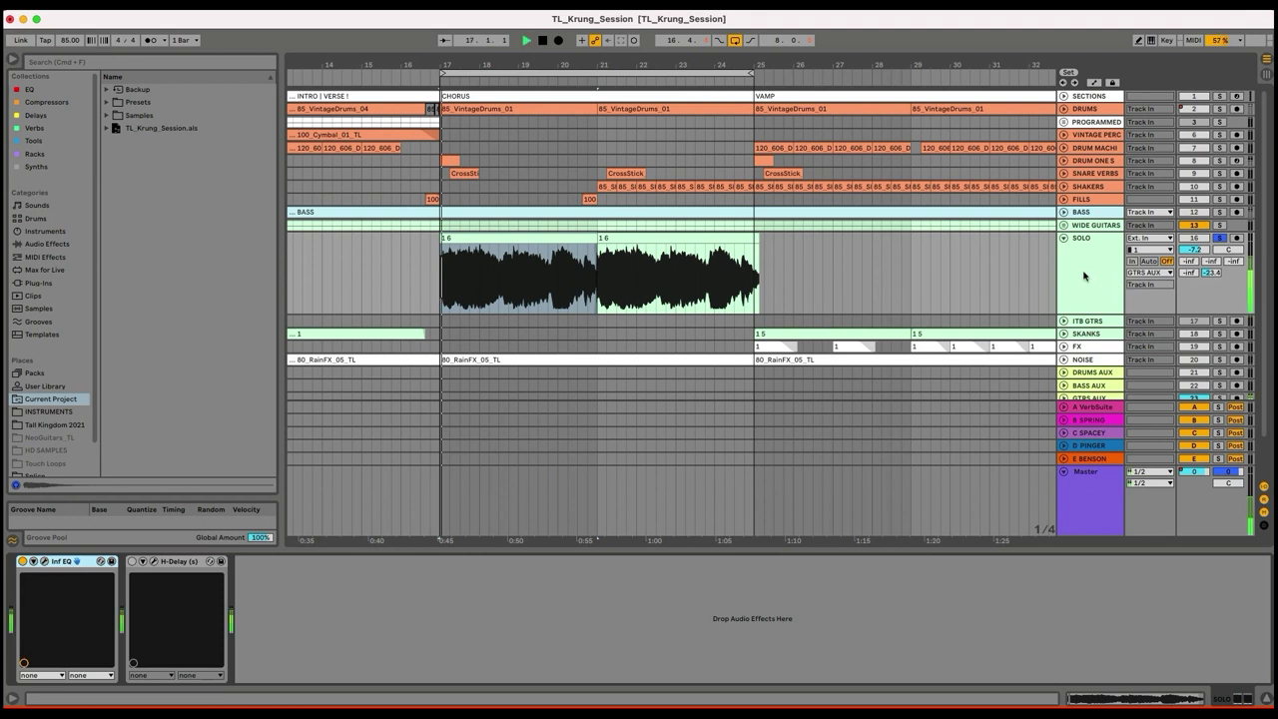
left_click(23, 561)
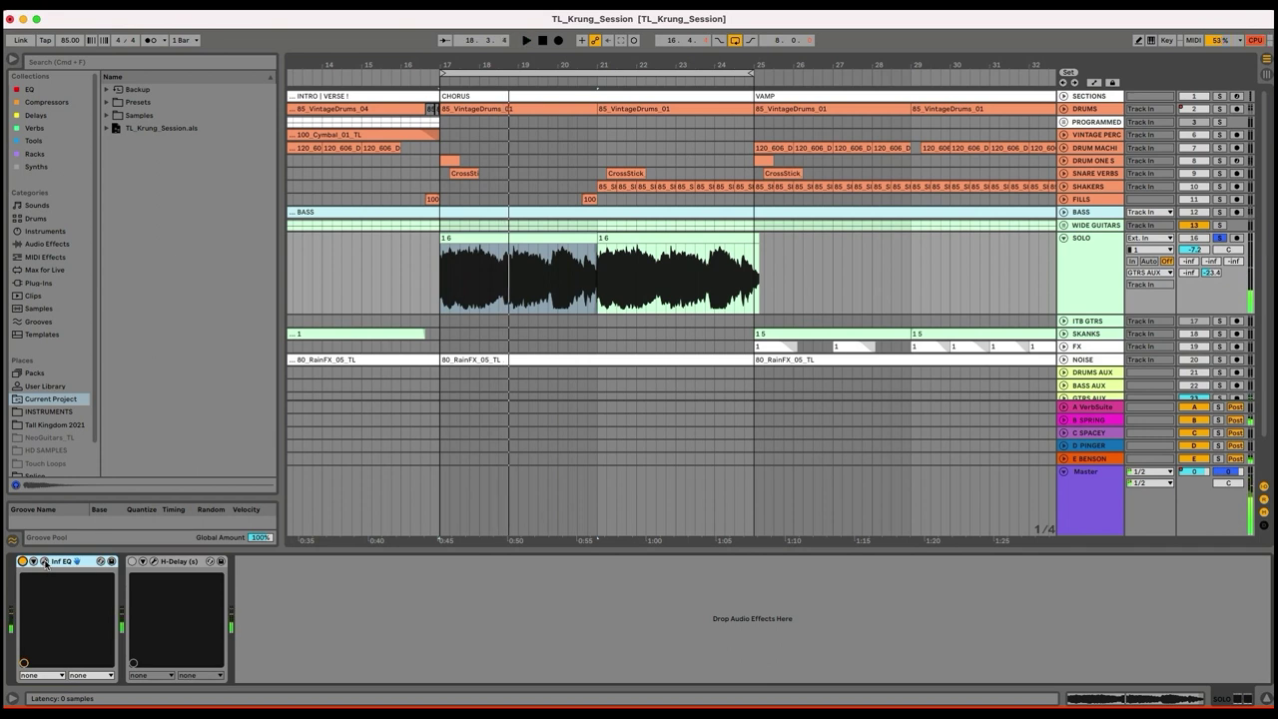
left_click(132, 561)
left_click(210, 561)
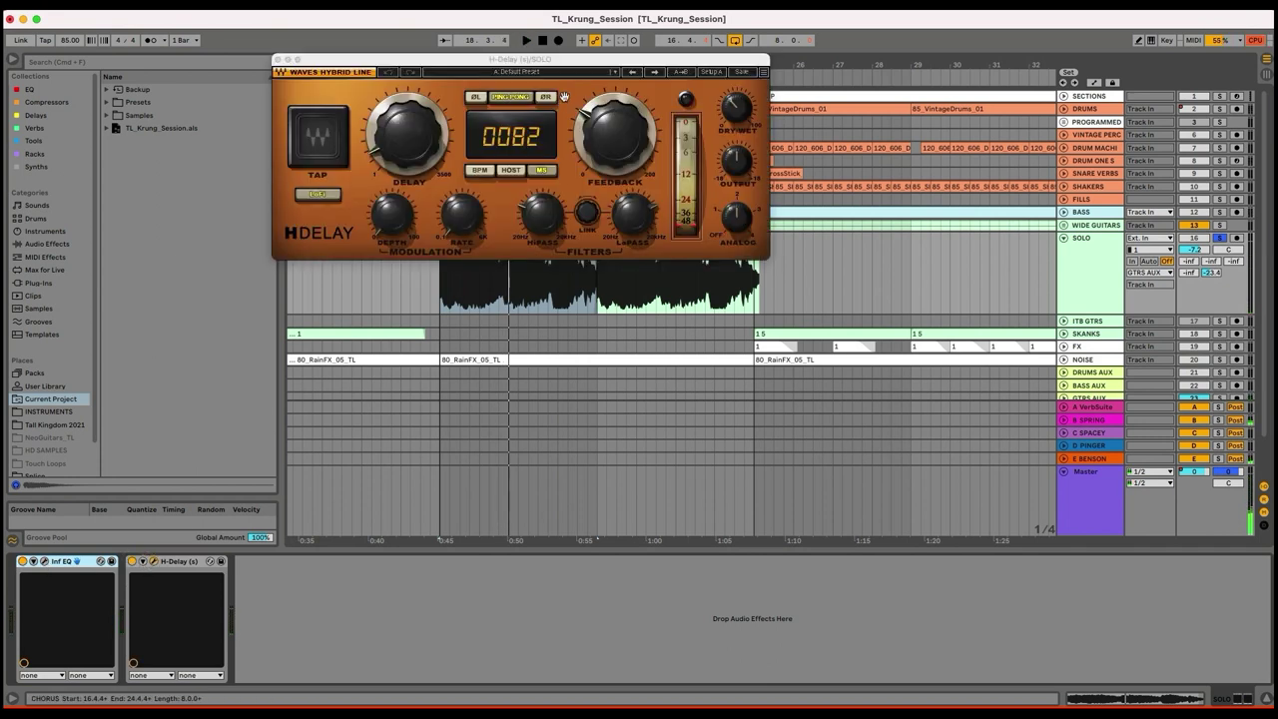
- Audition the H-Delay echo at 0082, close it, and move the loop to bars 42–50
left_click_drag(565, 59, 577, 135)
key("space")
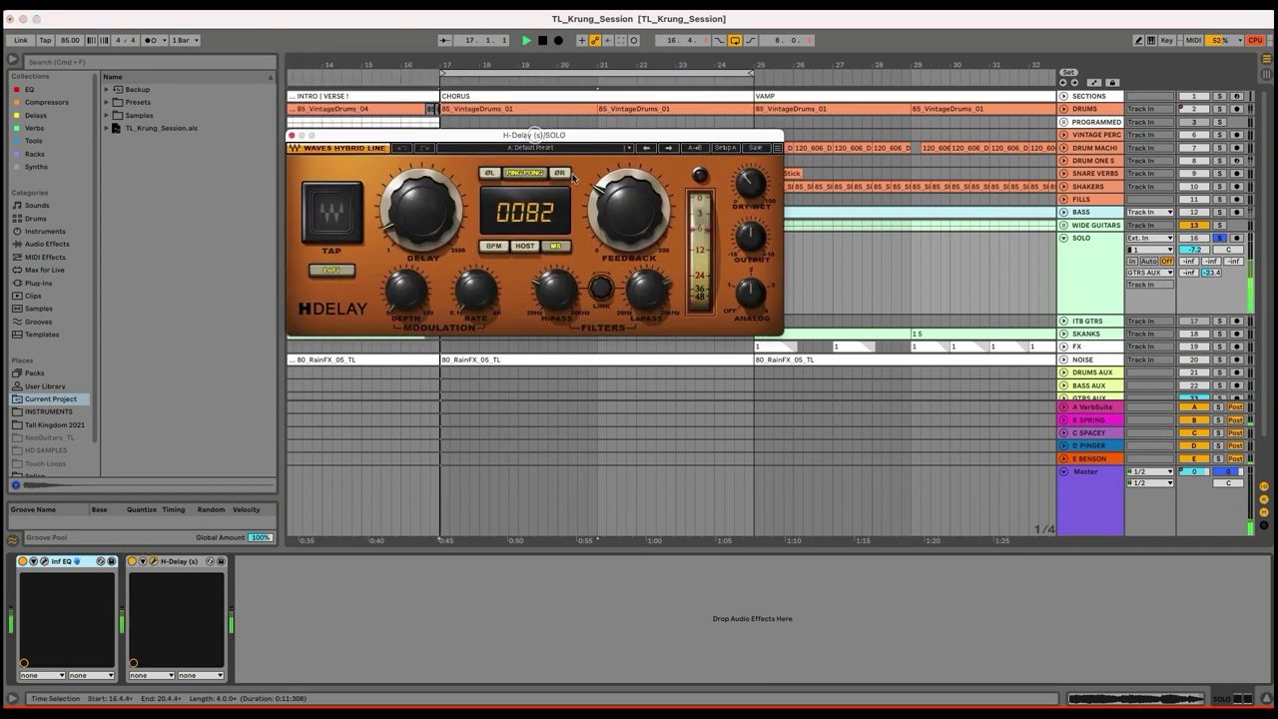
left_click(291, 135)
left_click_drag(680, 60, 680, 59)
left_click_drag(571, 70, 674, 62)
- Unfold ITB GTRS and select bars 42–44 of its clip, zoomed to bars 38–50
left_click(1063, 238)
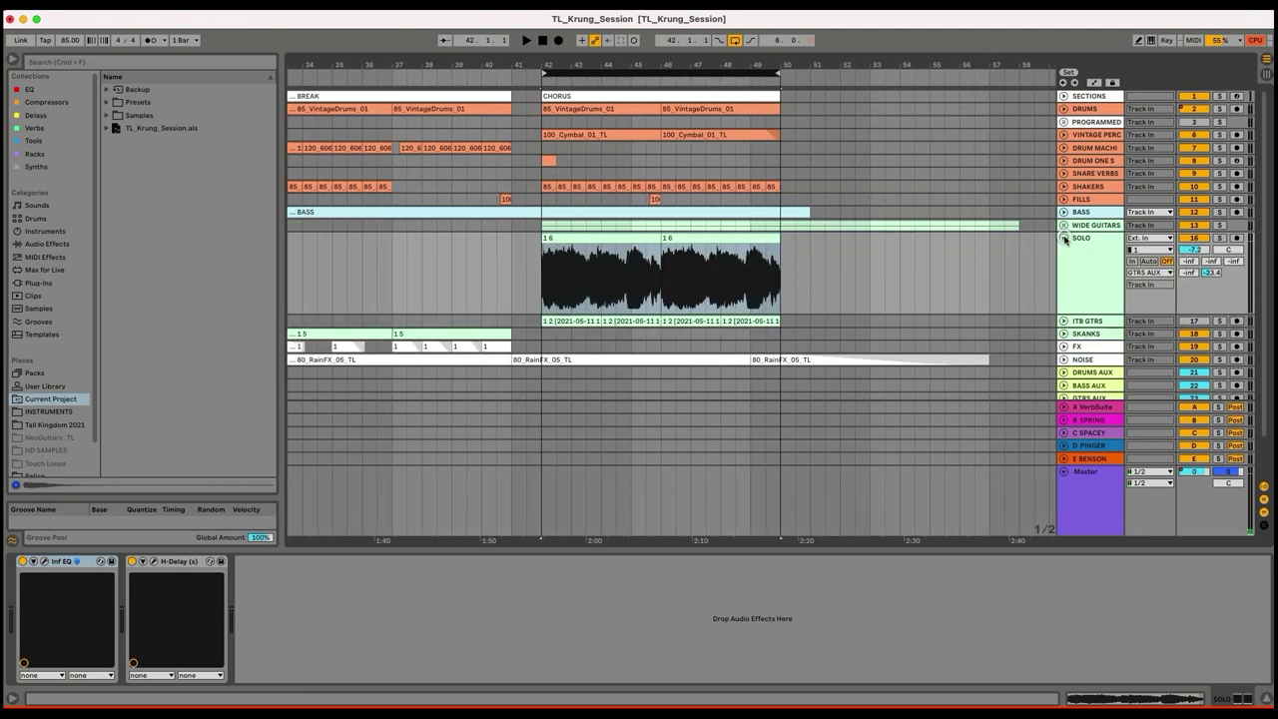
left_click(1064, 321)
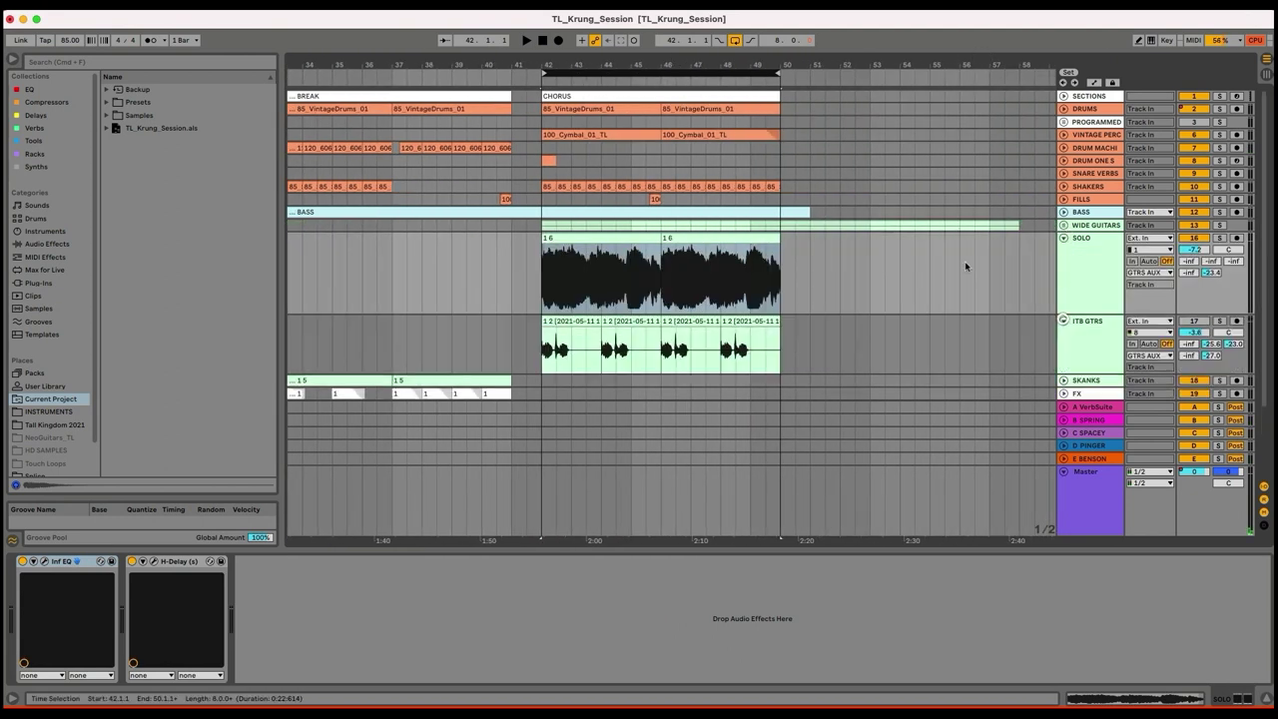
scroll(929, 249, "down", 2)
left_click(549, 255)
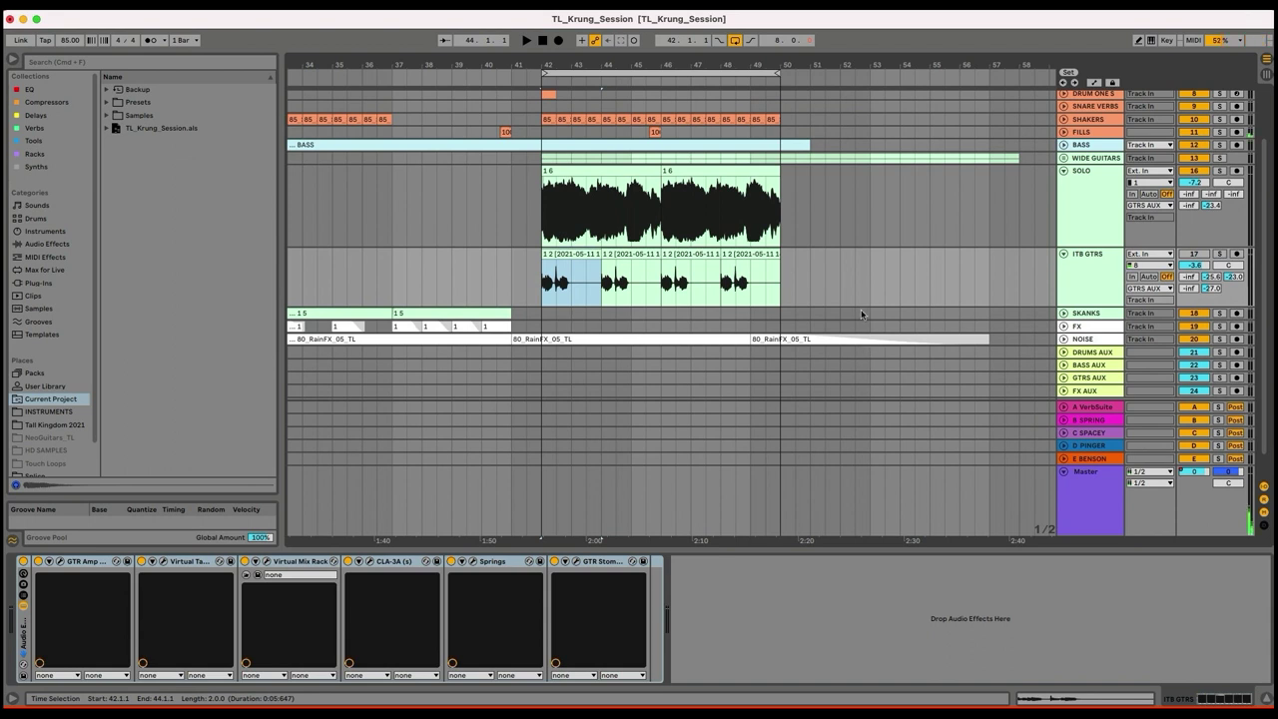
left_click(994, 262)
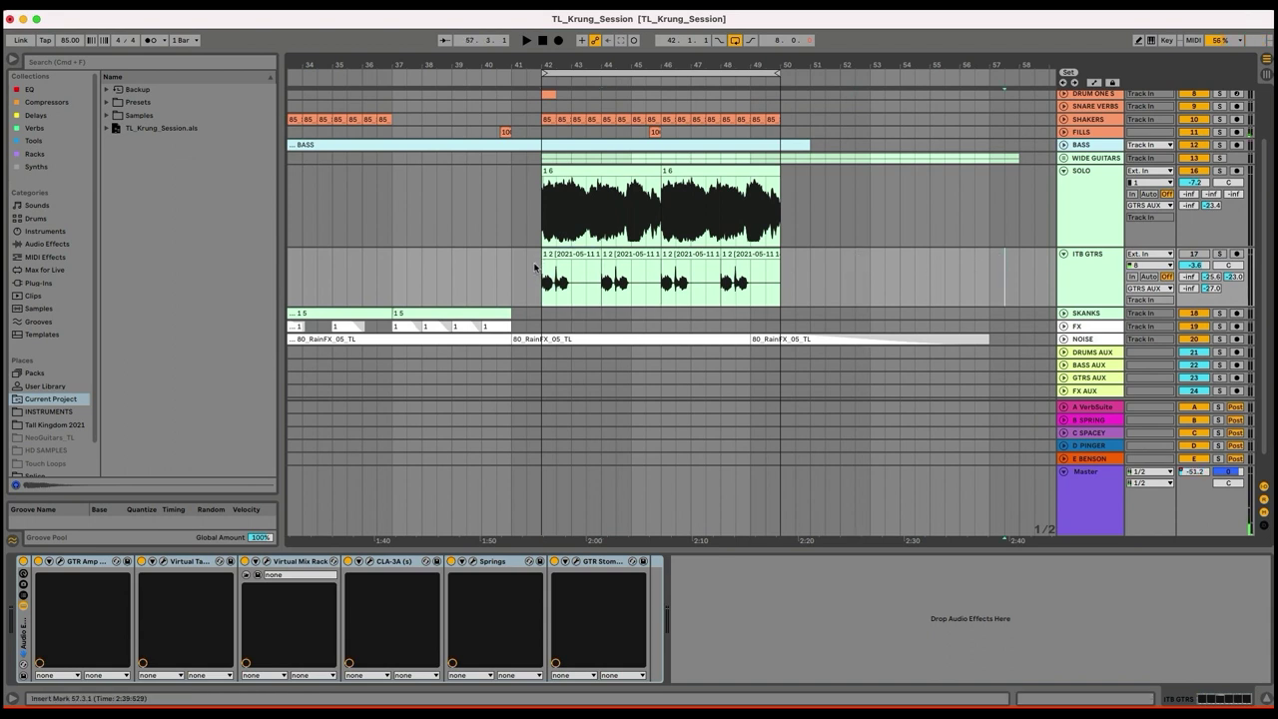
left_click_drag(535, 261, 601, 267)
left_click(1083, 275)
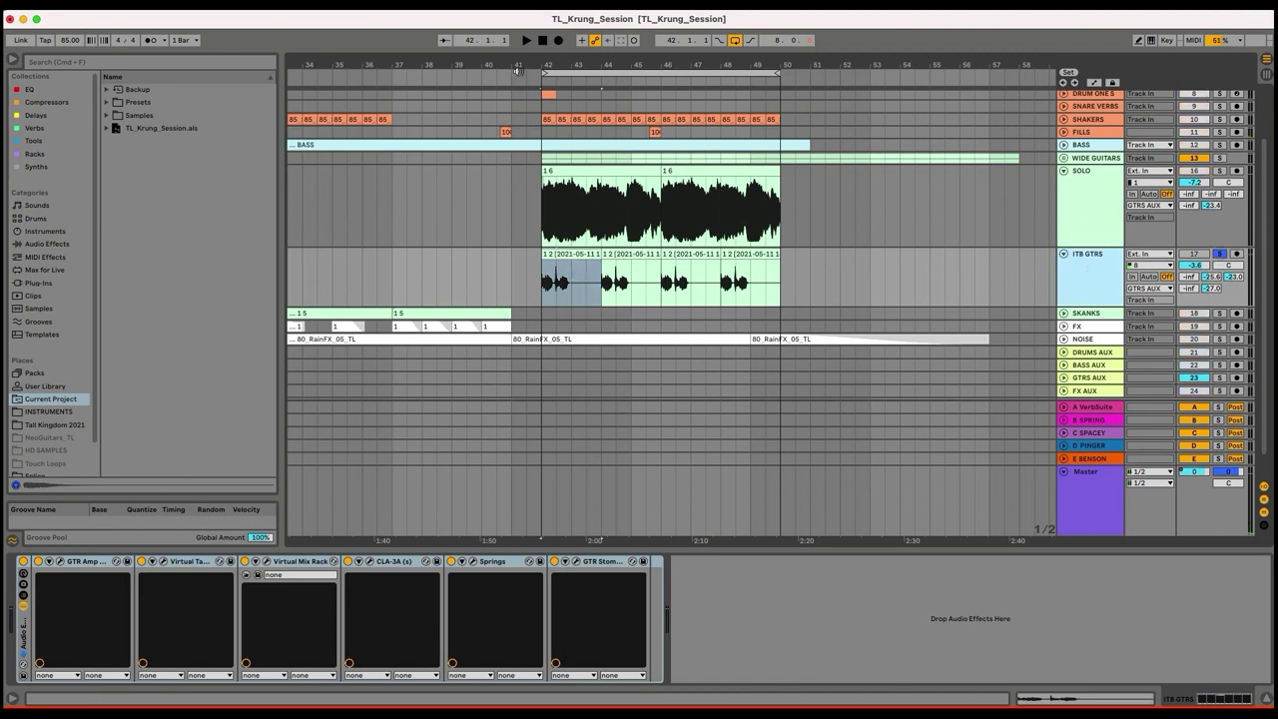
left_click_drag(523, 57, 523, 54)
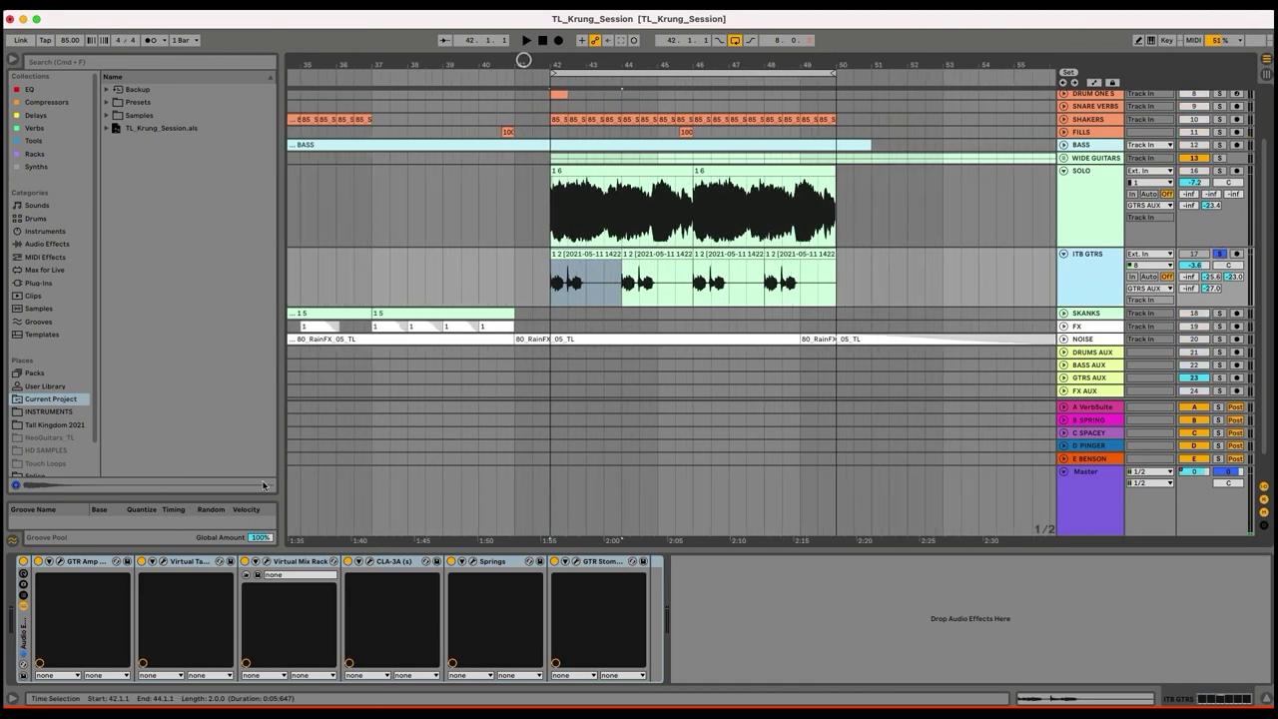
- Toggle the ITB GTRS effects chain off and on, then open the GTR Stomp 2 wah
left_click(23, 563)
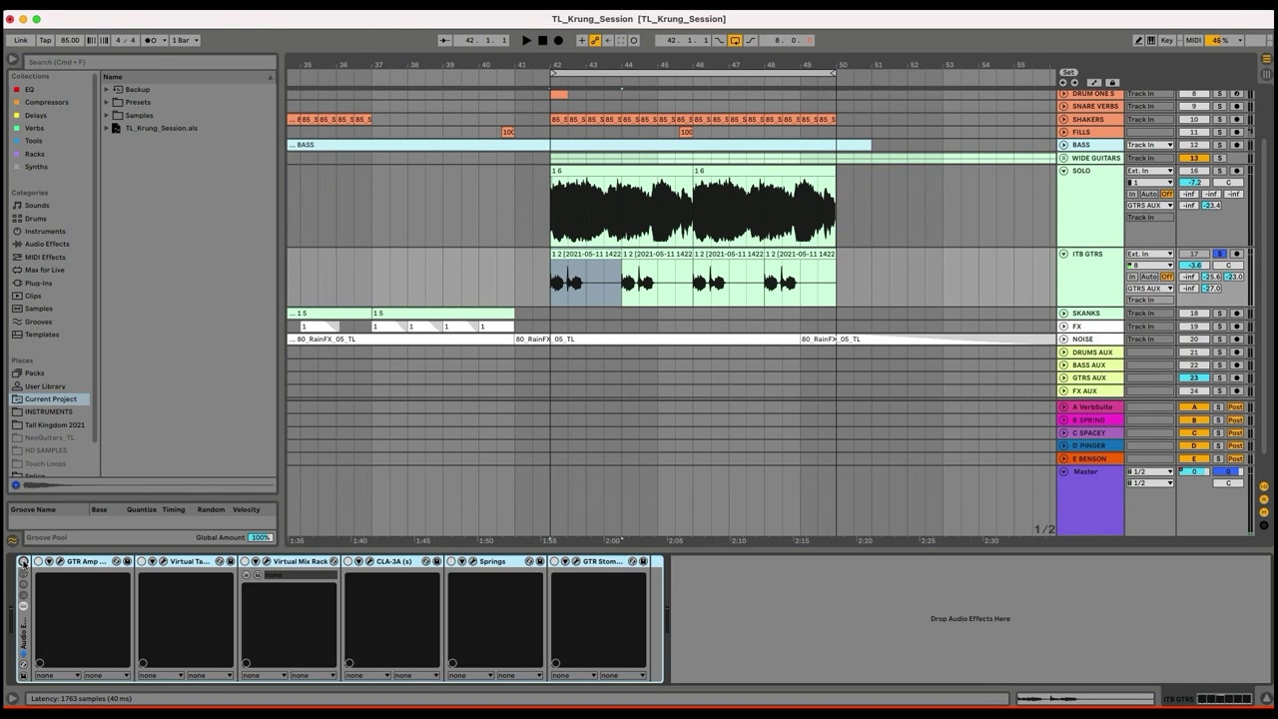
left_click(23, 562)
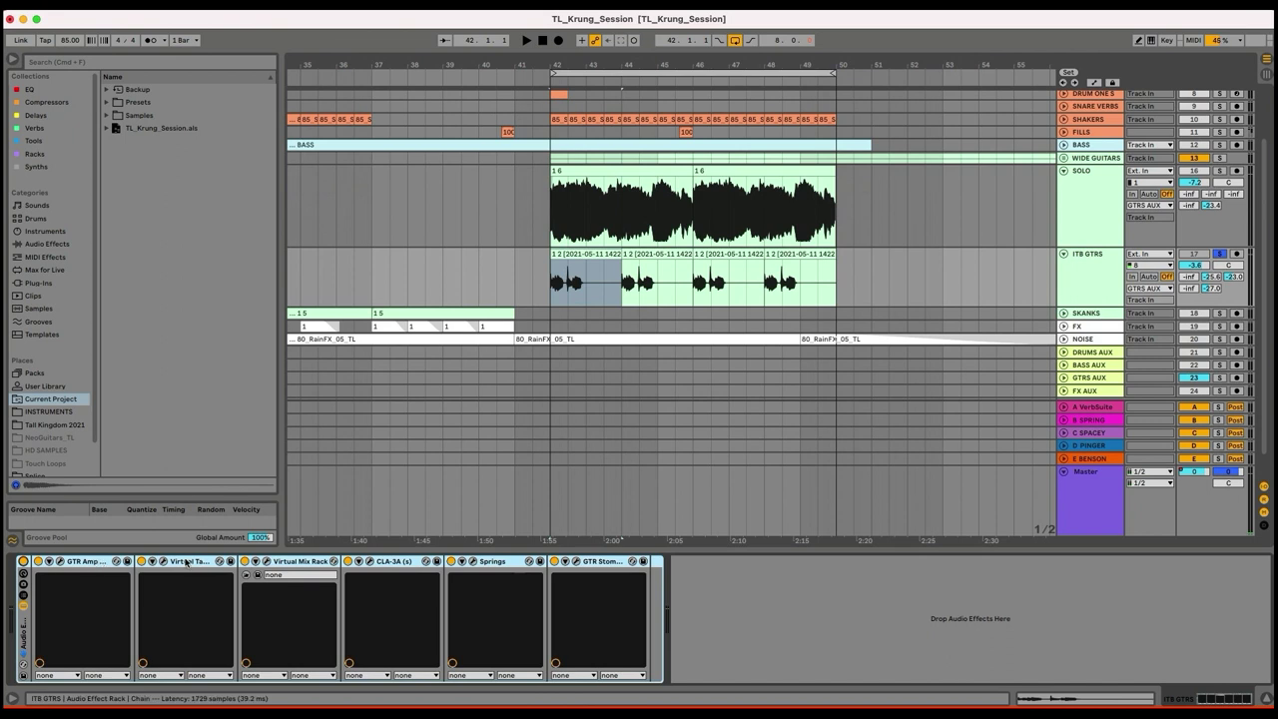
left_click(284, 563)
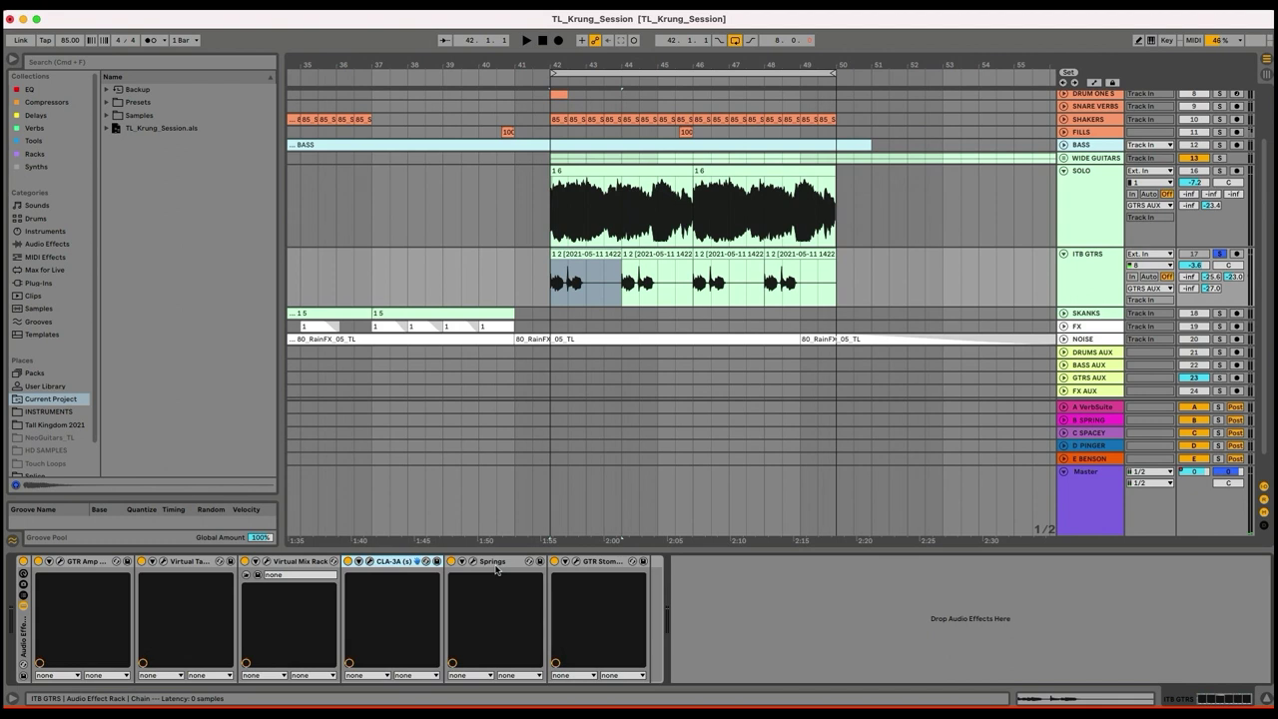
left_click(608, 564)
left_click(576, 562)
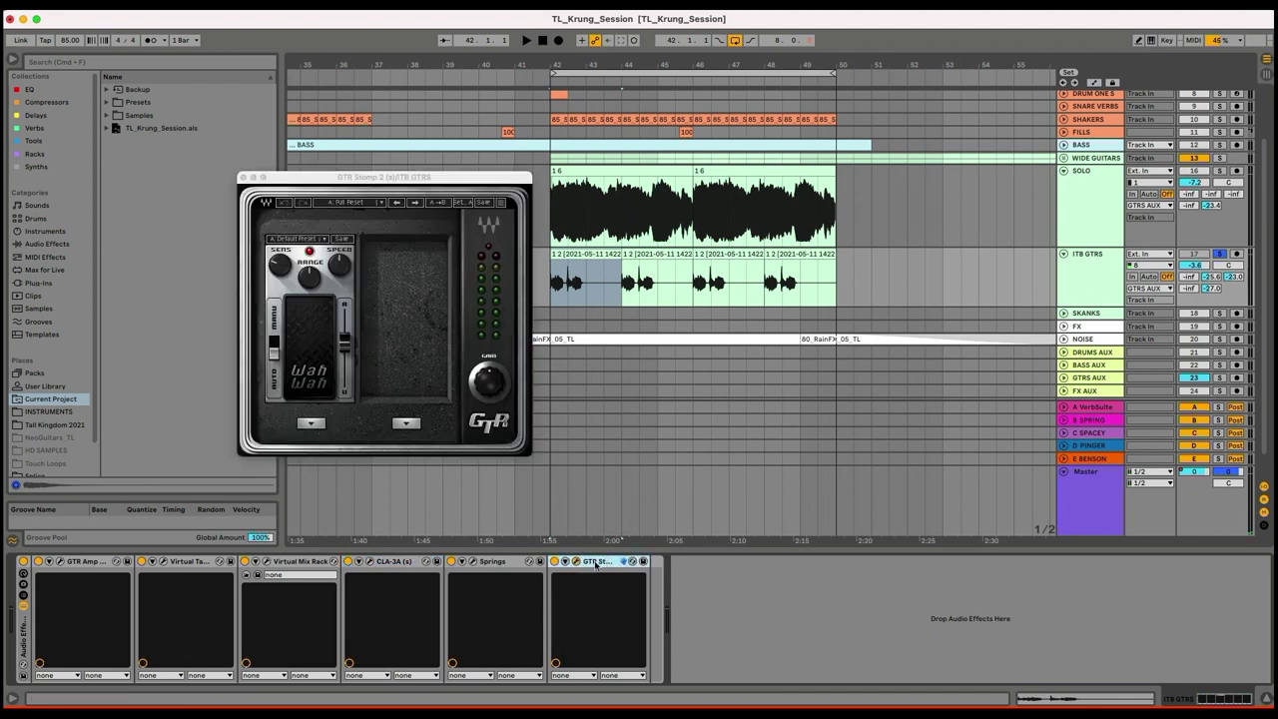
- Close GTR Stomp and bypass every ITB GTRS device: Virtual Tape, Mix Rack, CLA-3A, Springs, Stomp, Amp
left_click(241, 178)
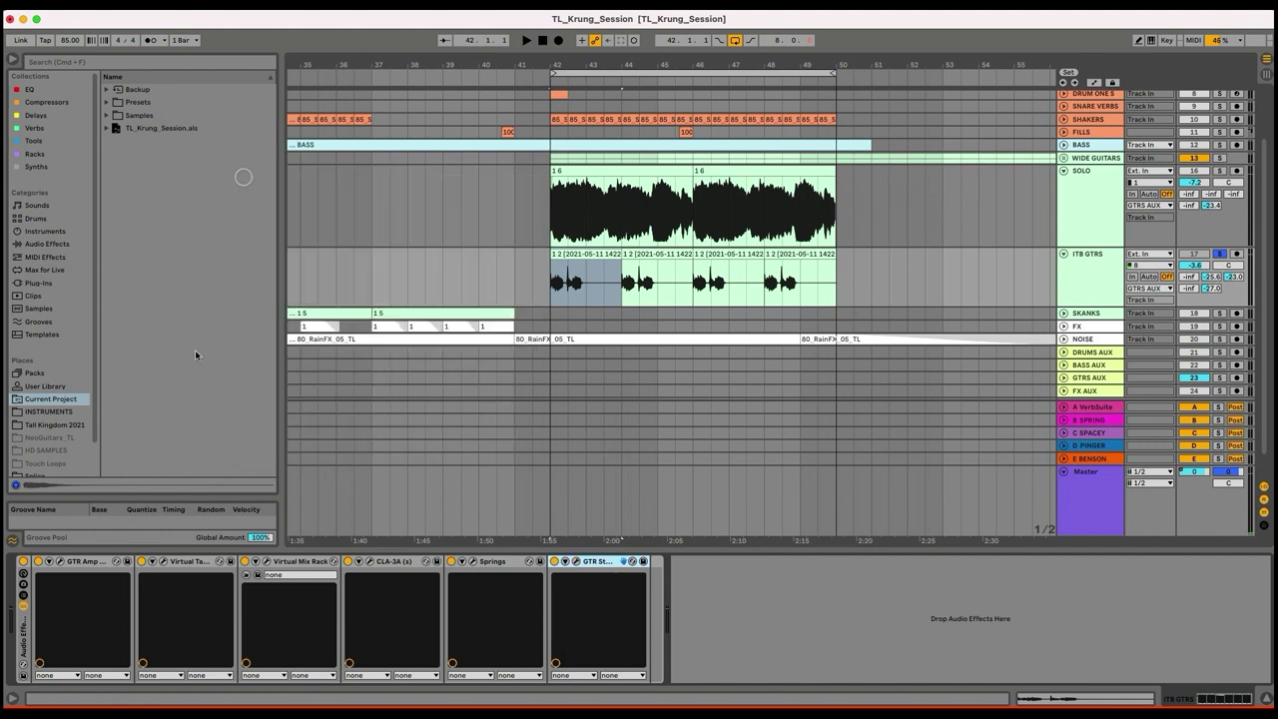
left_click(142, 562)
left_click(245, 561)
left_click(349, 561)
left_click(451, 561)
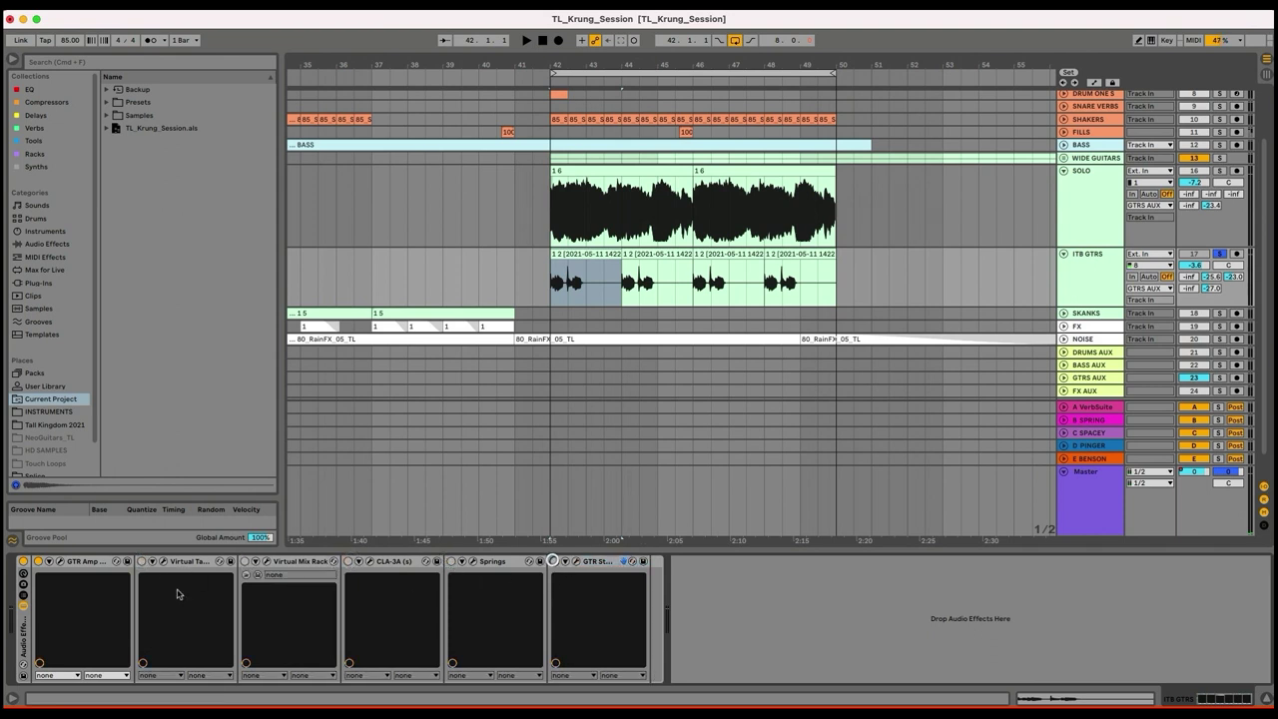
left_click(554, 561)
left_click(38, 561)
- Play the dry DI, then re-enable the GTR Amp and play the guitar through it
left_click(594, 256)
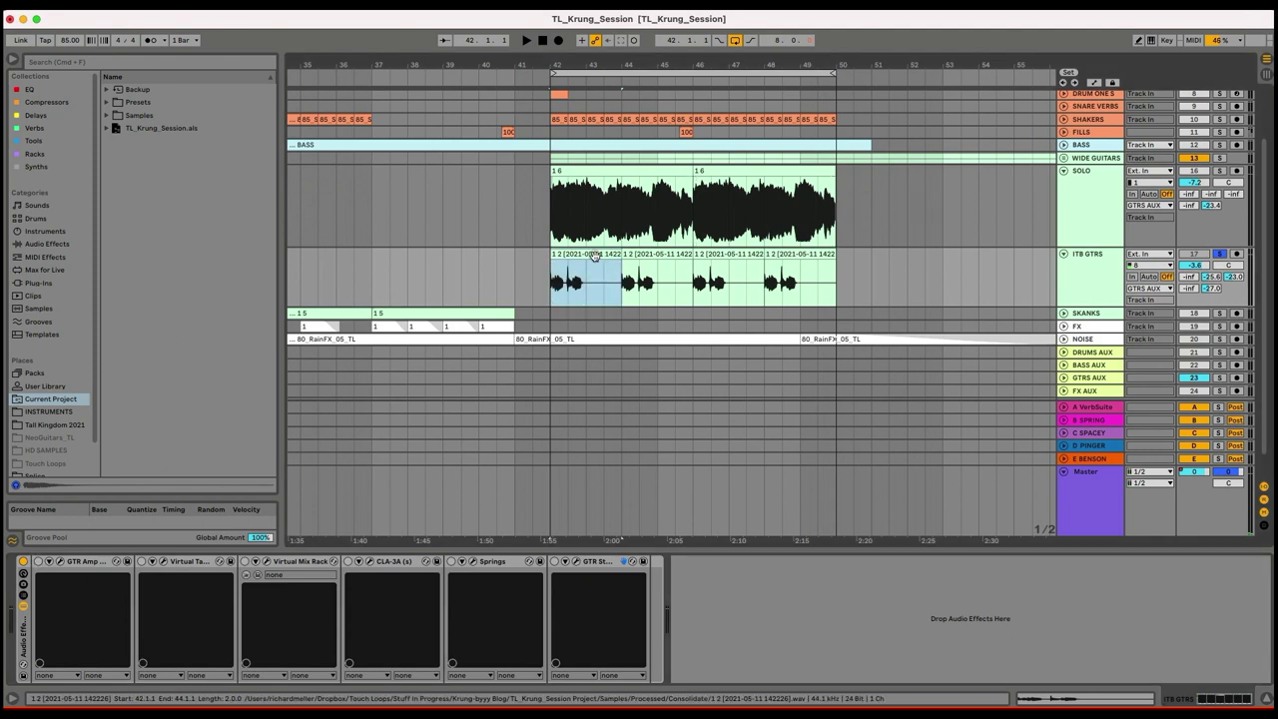
key("space")
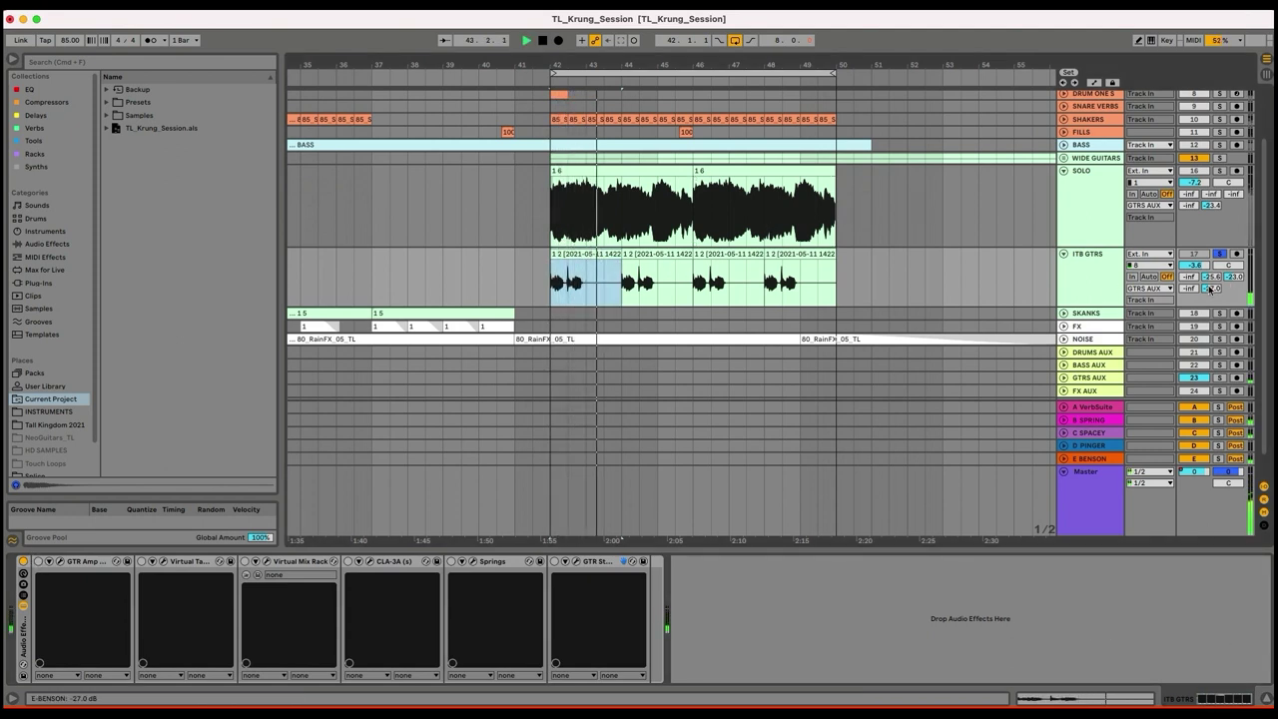
left_click(1092, 277)
key("space")
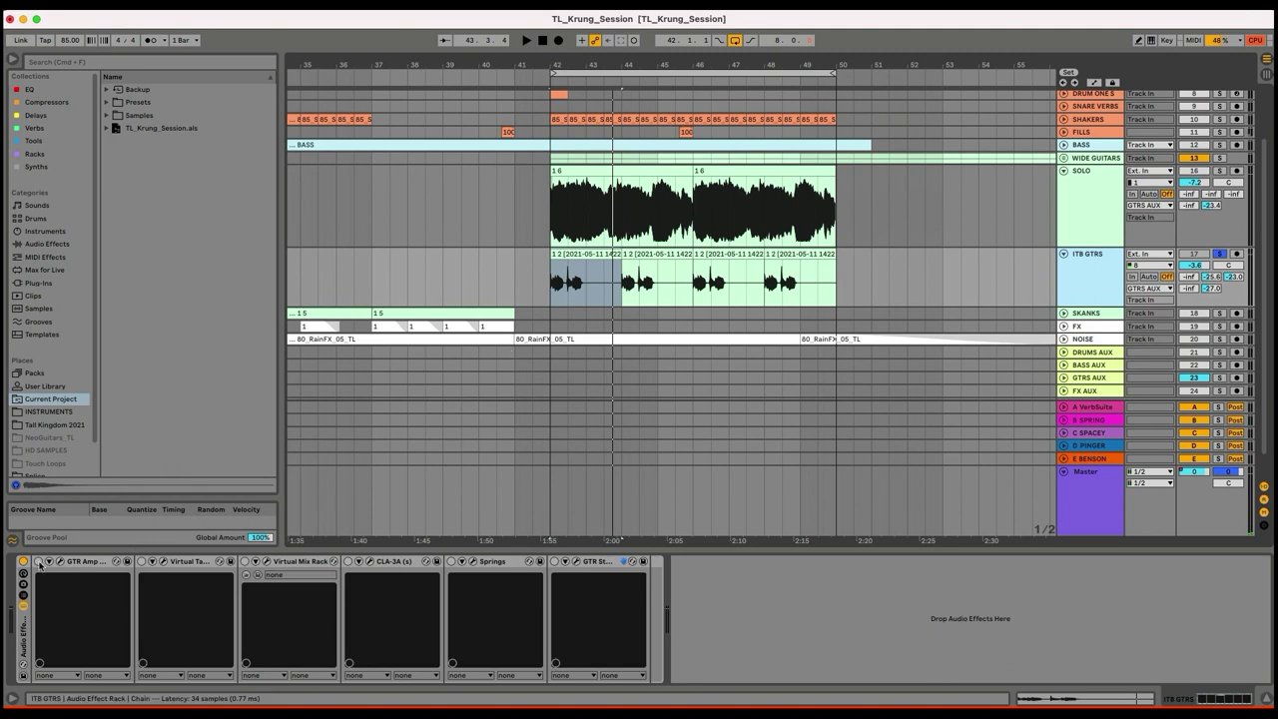
left_click_drag(556, 61, 484, 45)
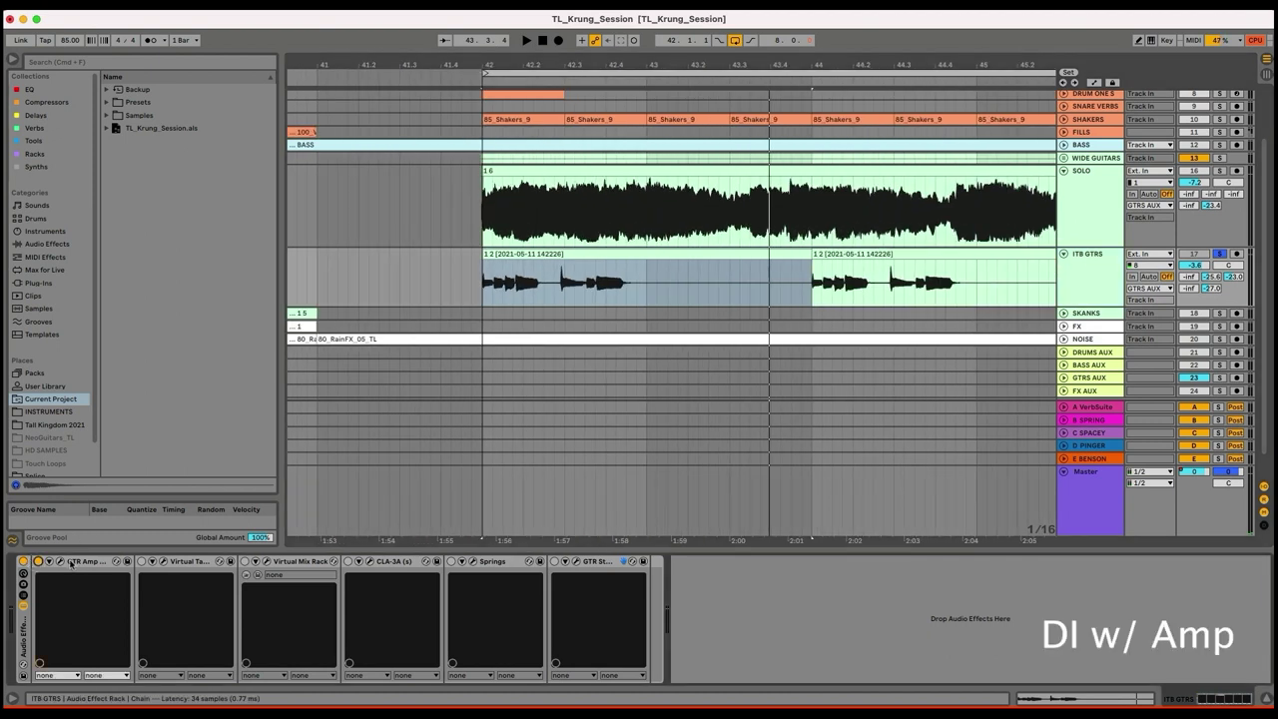
left_click(59, 563)
key("space")
- Close the GTR Amp window and switch the Virtual Tape device back on
left_click_drag(428, 194, 428, 130)
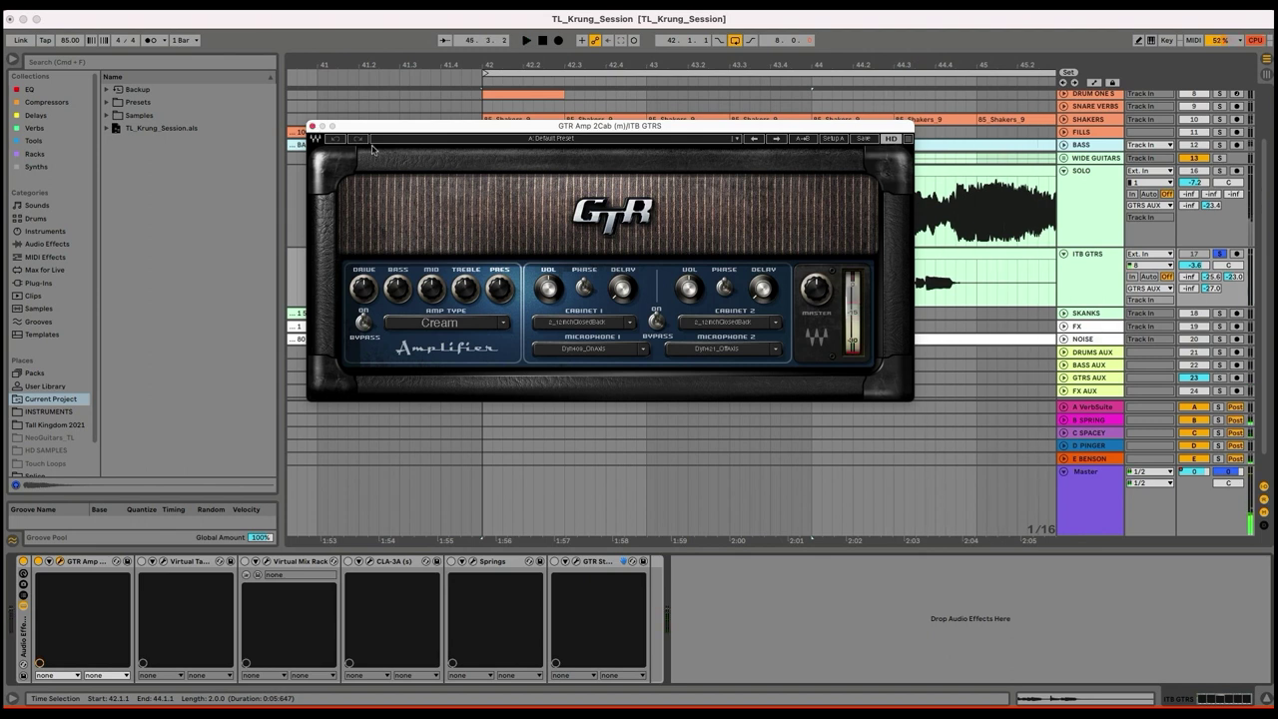
left_click_drag(533, 62, 491, 154)
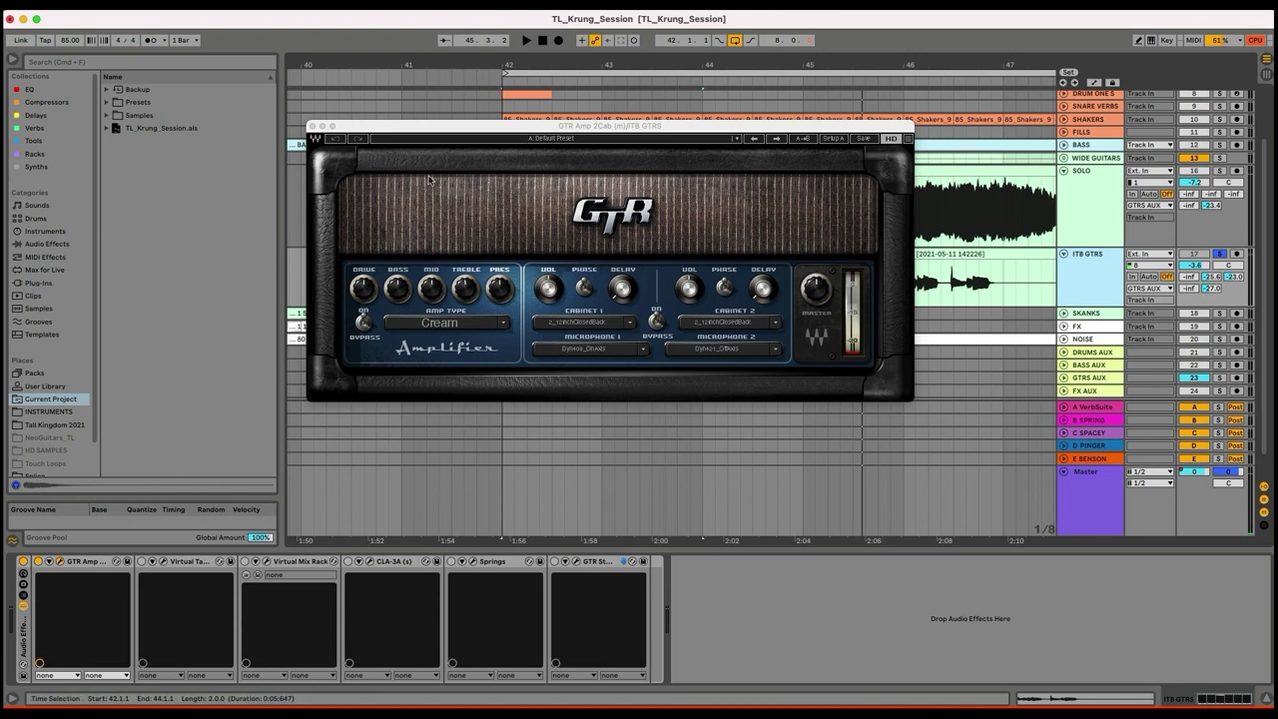
left_click(312, 125)
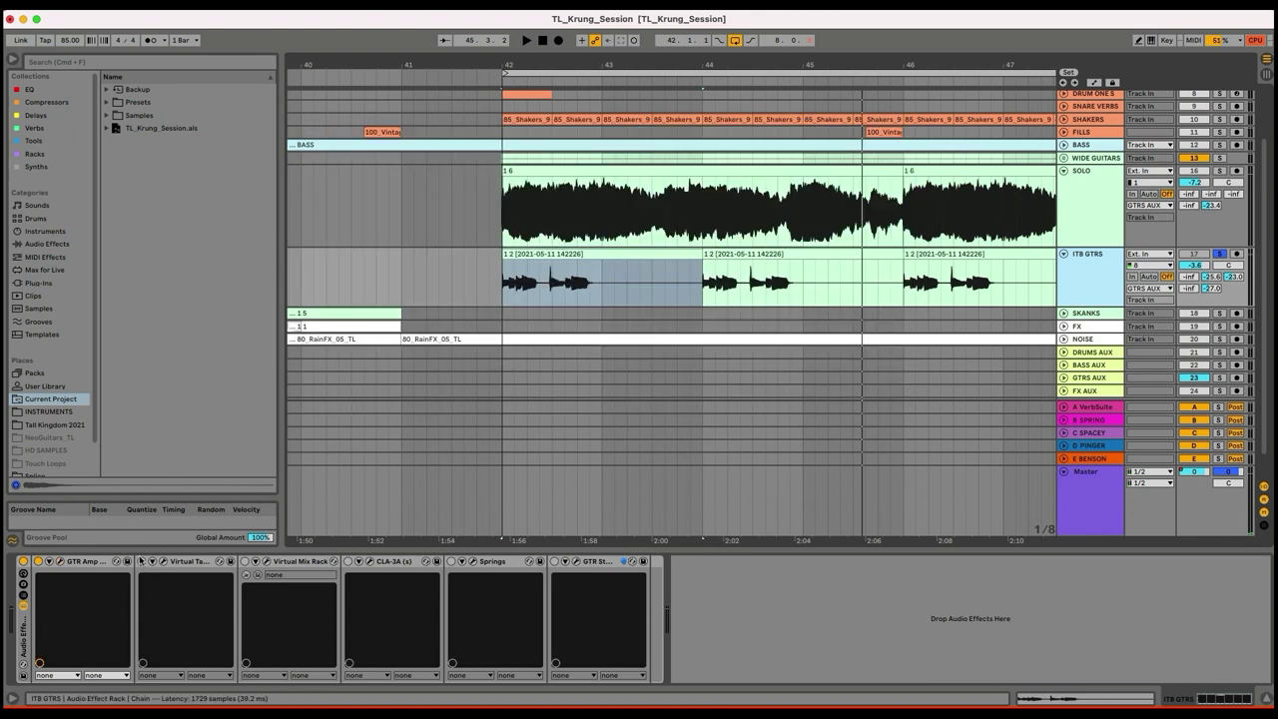
left_click(142, 561)
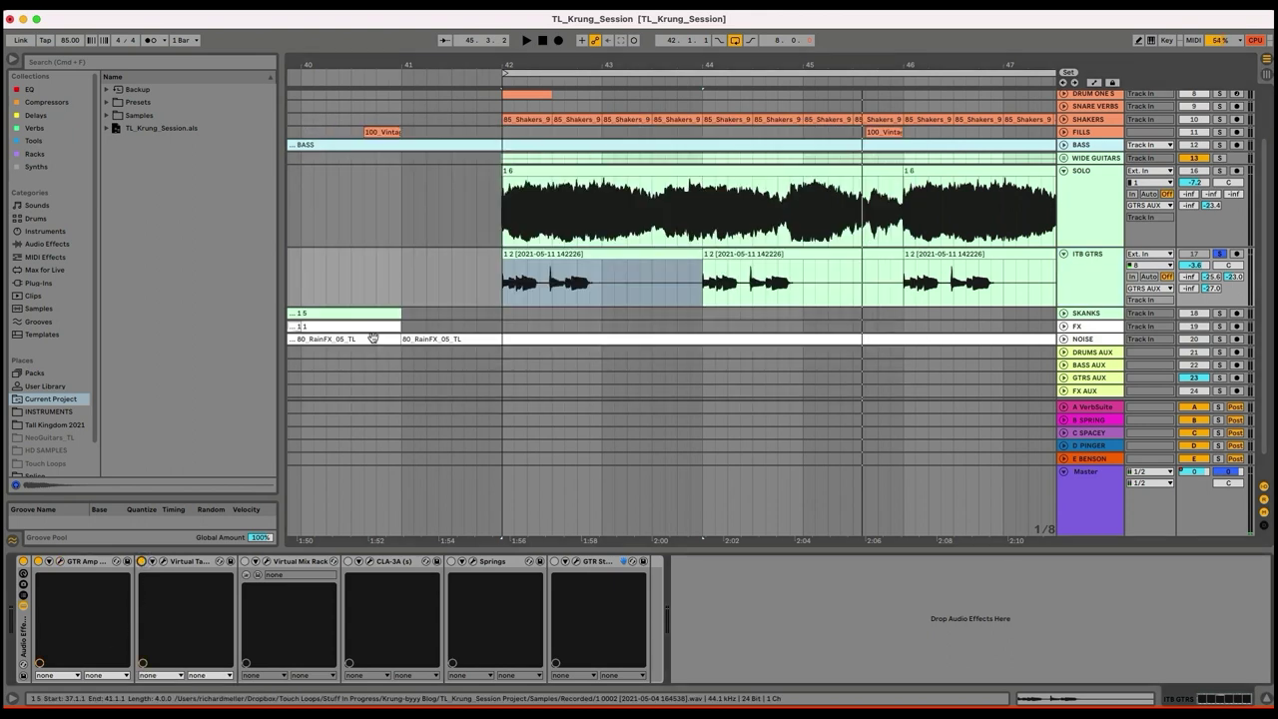
- Audition the guitar through amp and Virtual Tape Machines, then close the tape window
left_click(166, 562)
key("space")
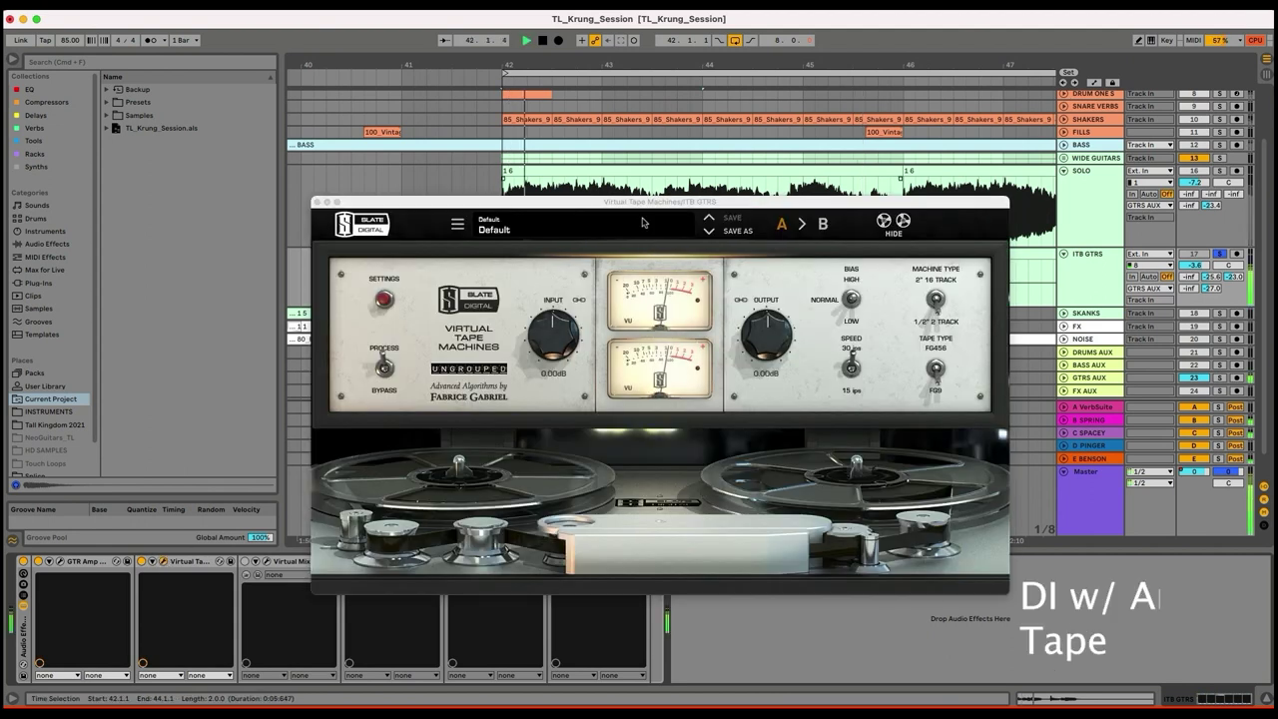
left_click(315, 203)
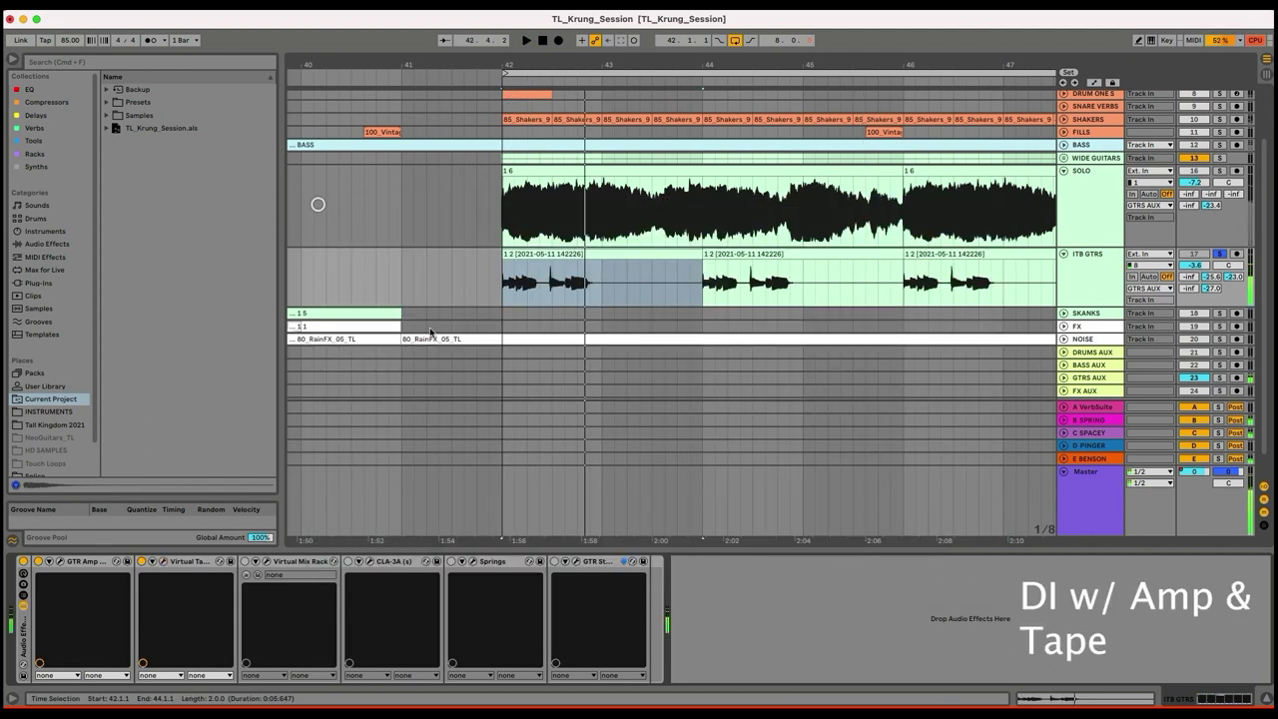
- Re-enable Virtual Mix Rack, audition the guitar through it, then close its window
left_click(245, 561)
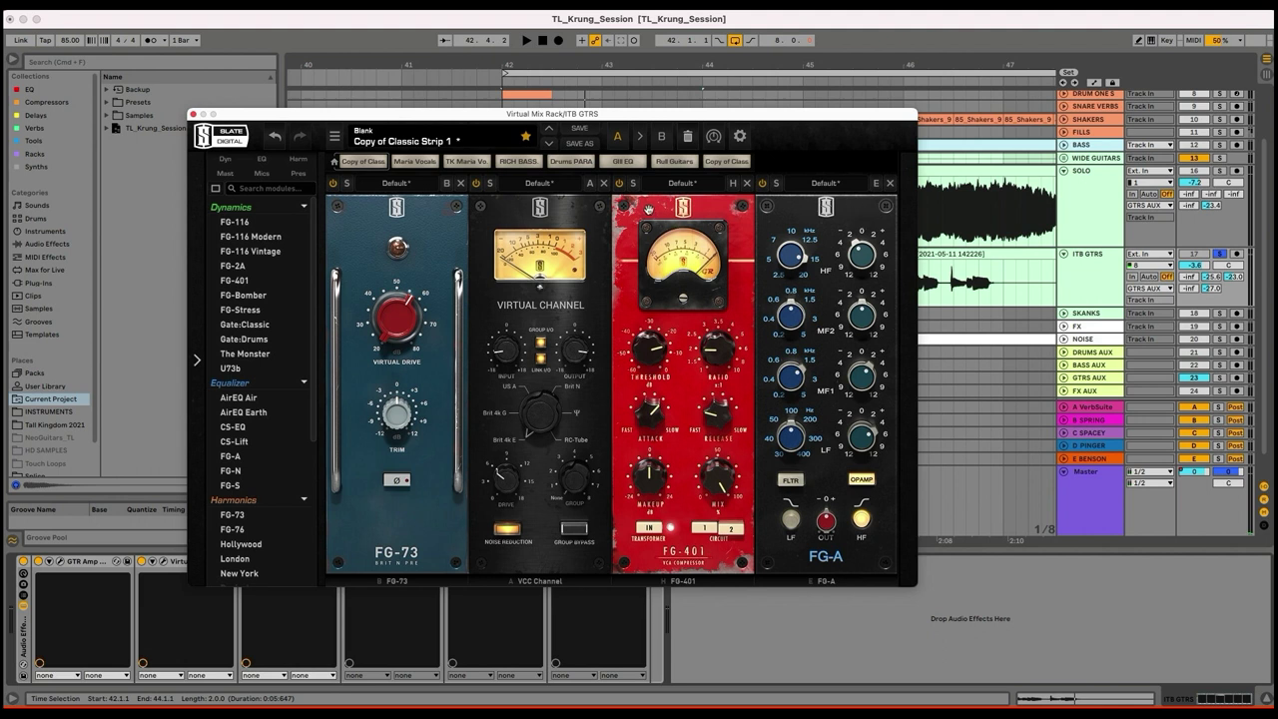
key("space")
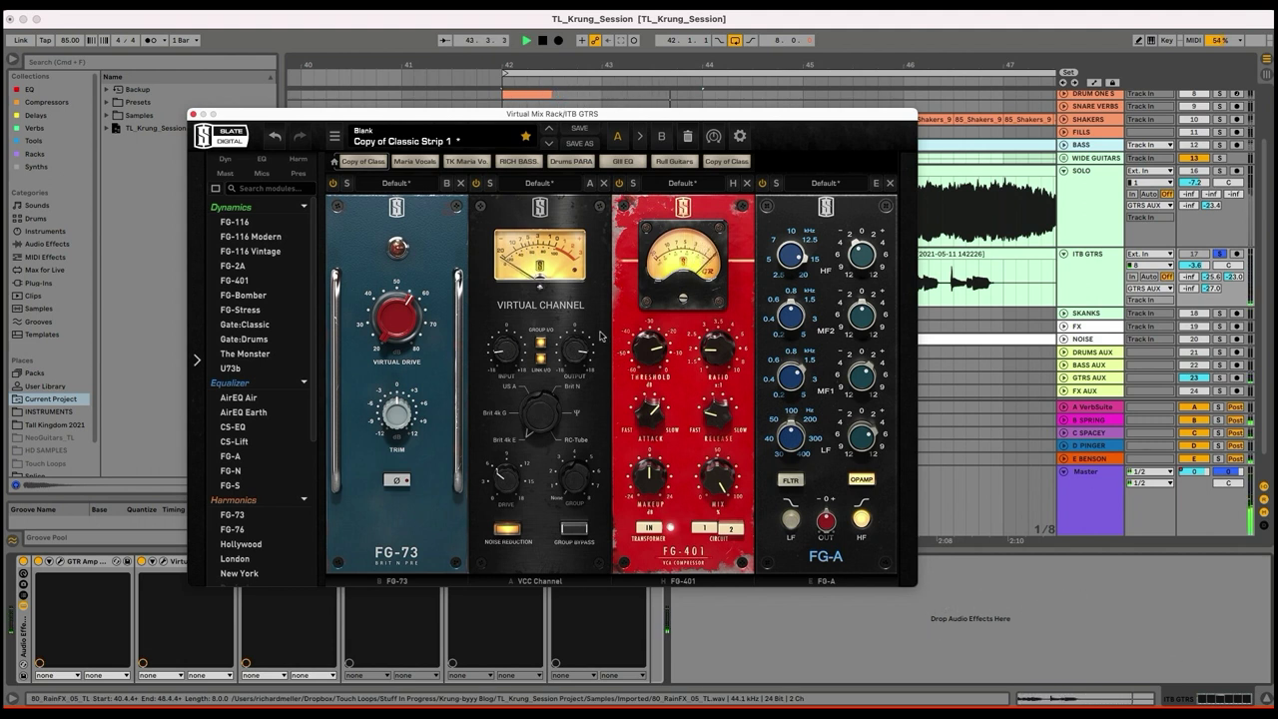
key("space")
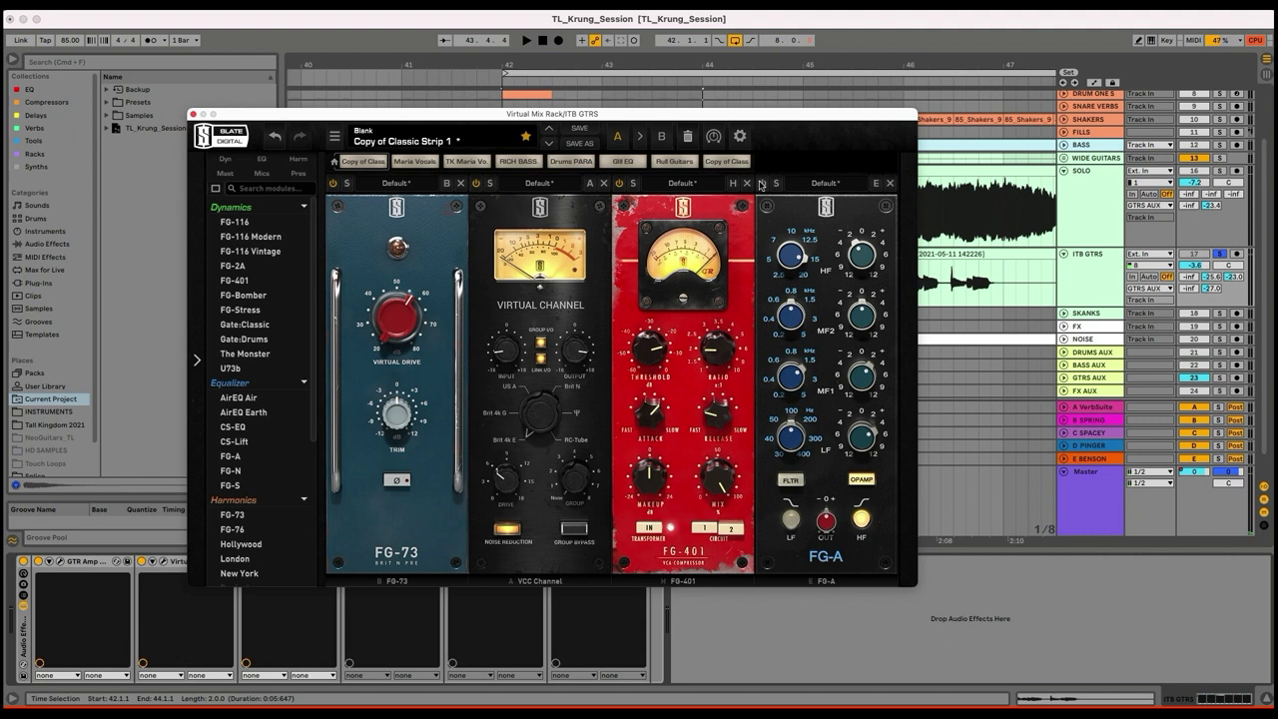
key("space")
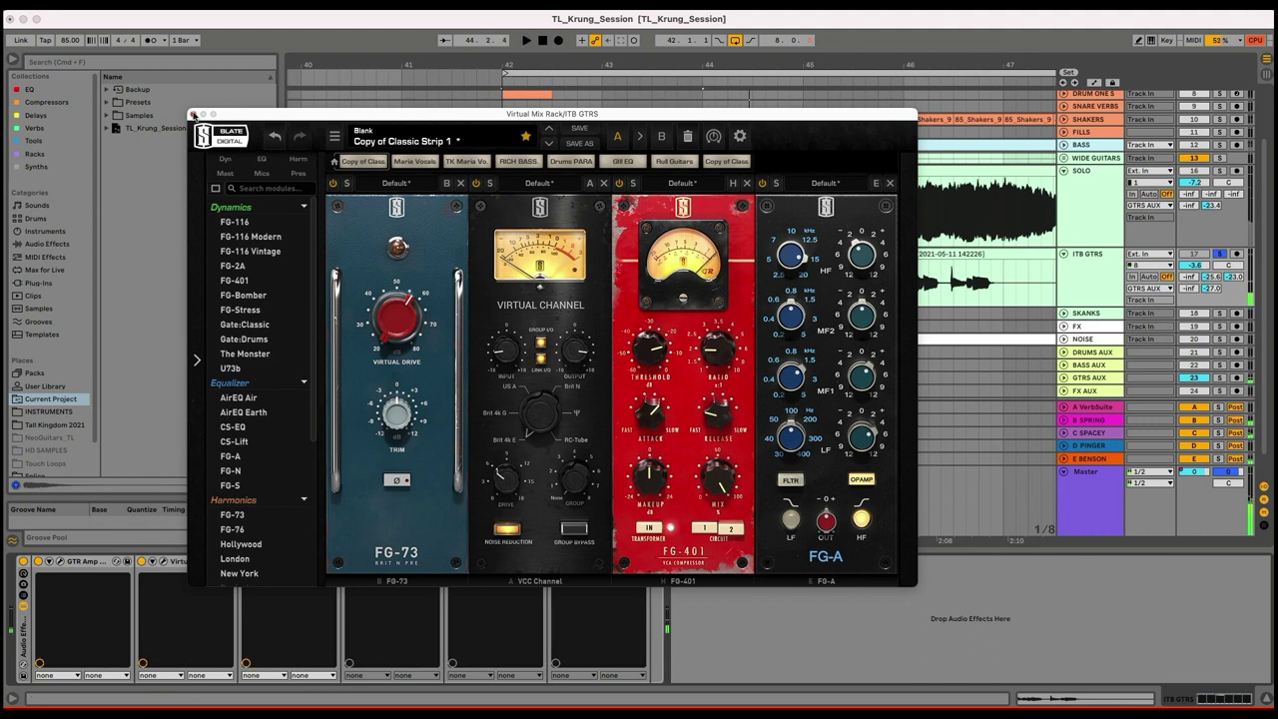
left_click(193, 115)
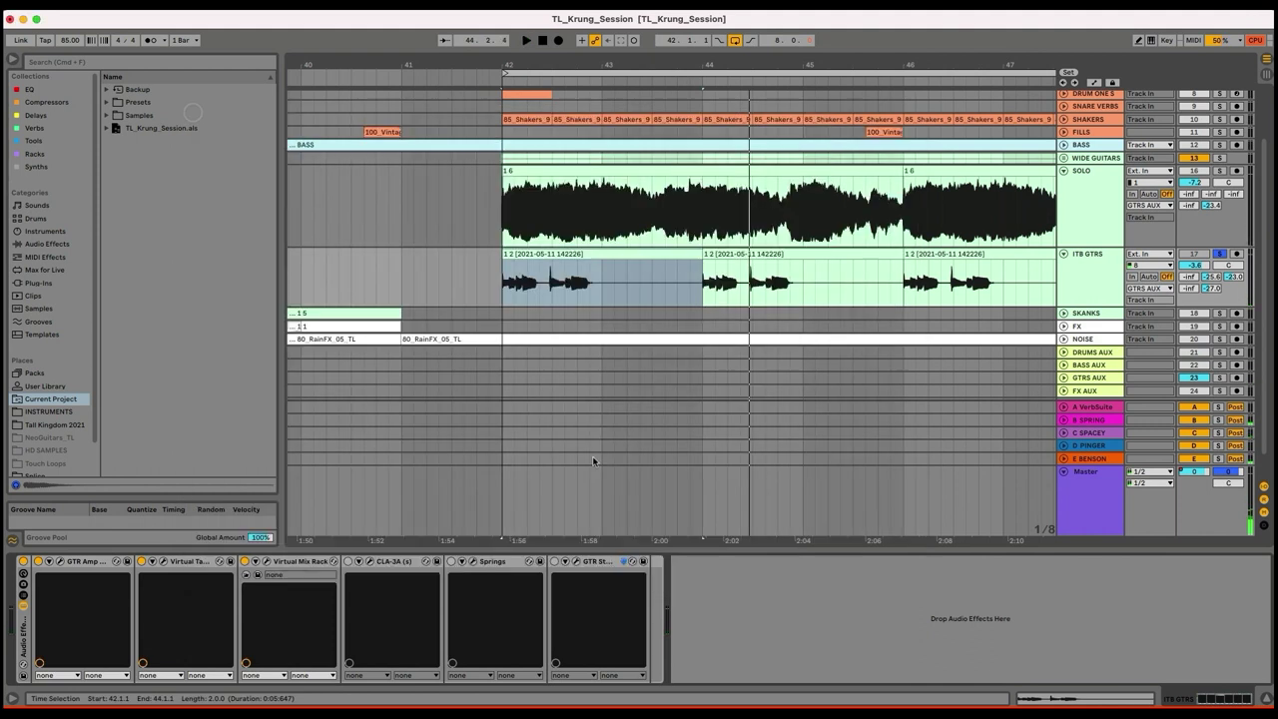
- Switch the CLA-3A compressor back on, audition it, and close its window
left_click_drag(647, 64, 645, 51)
left_click(349, 561)
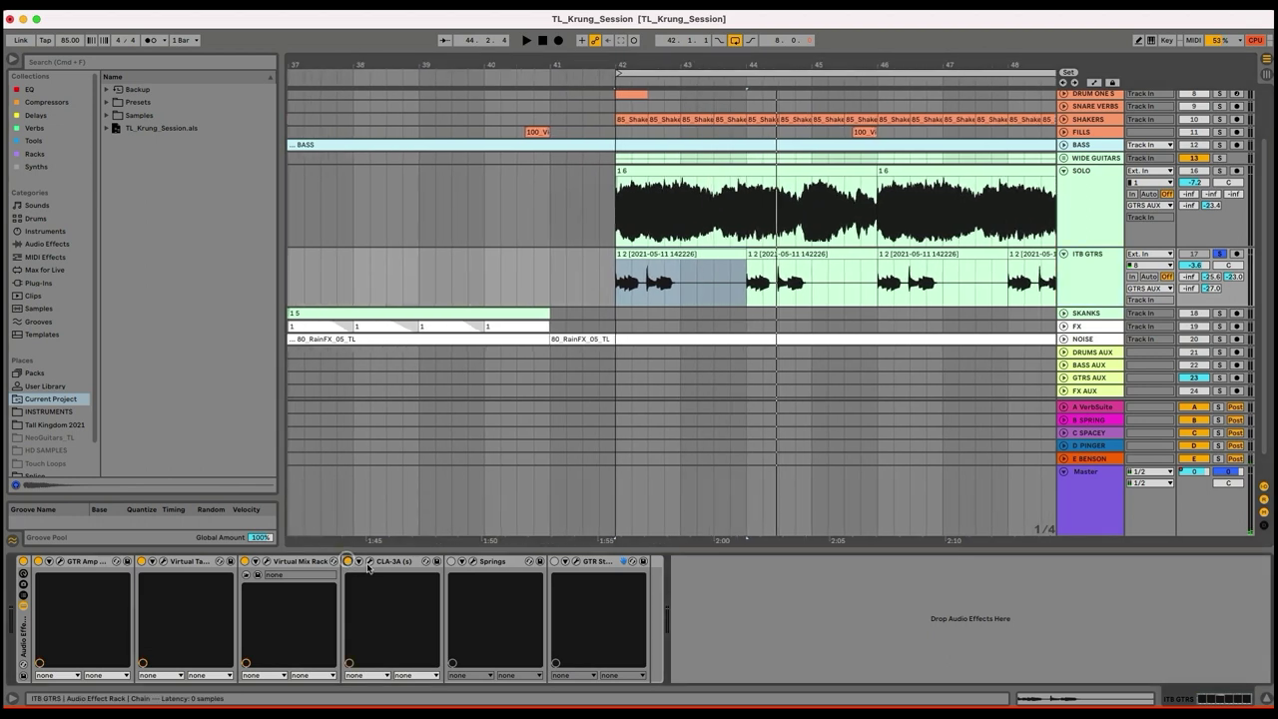
left_click(369, 561)
key("space")
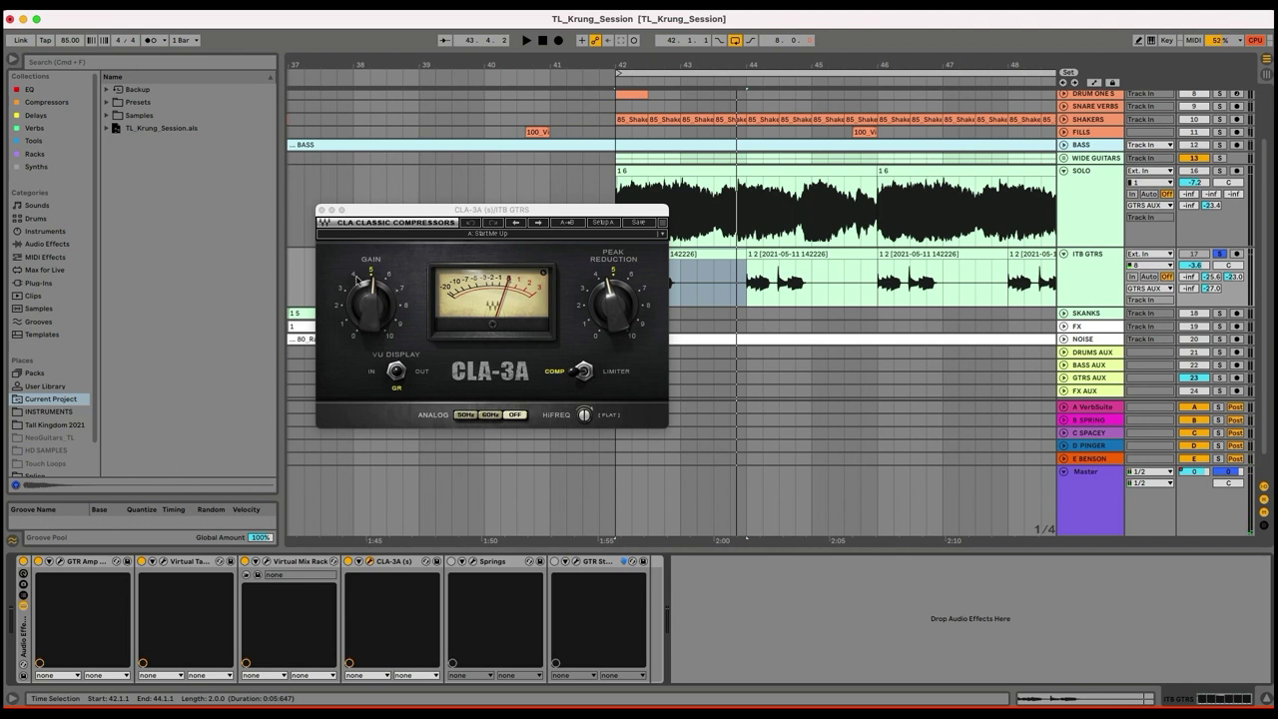
left_click(320, 210)
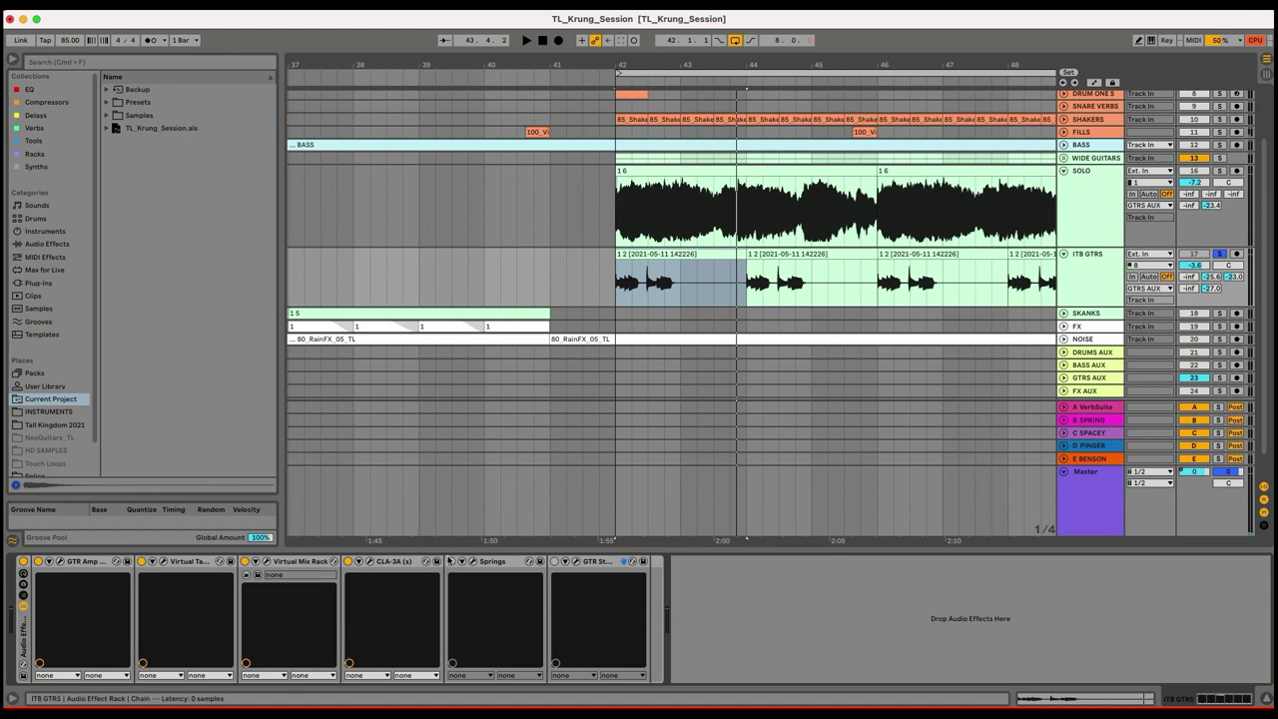
- Turn on the Springs reverb (Moderny preset), audition it, and close its editor
left_click(452, 561)
left_click(474, 565)
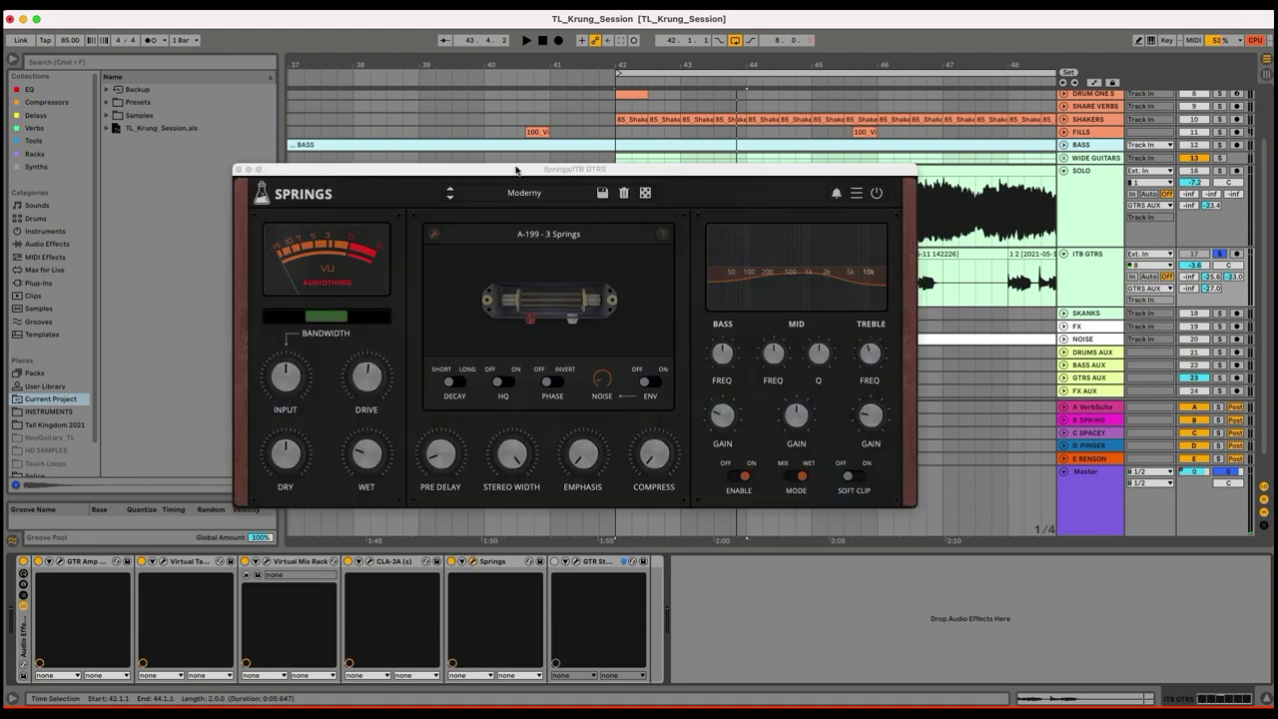
left_click_drag(517, 169, 420, 213)
left_click_drag(548, 68, 551, 53)
left_click_drag(543, 213, 537, 150)
key("space")
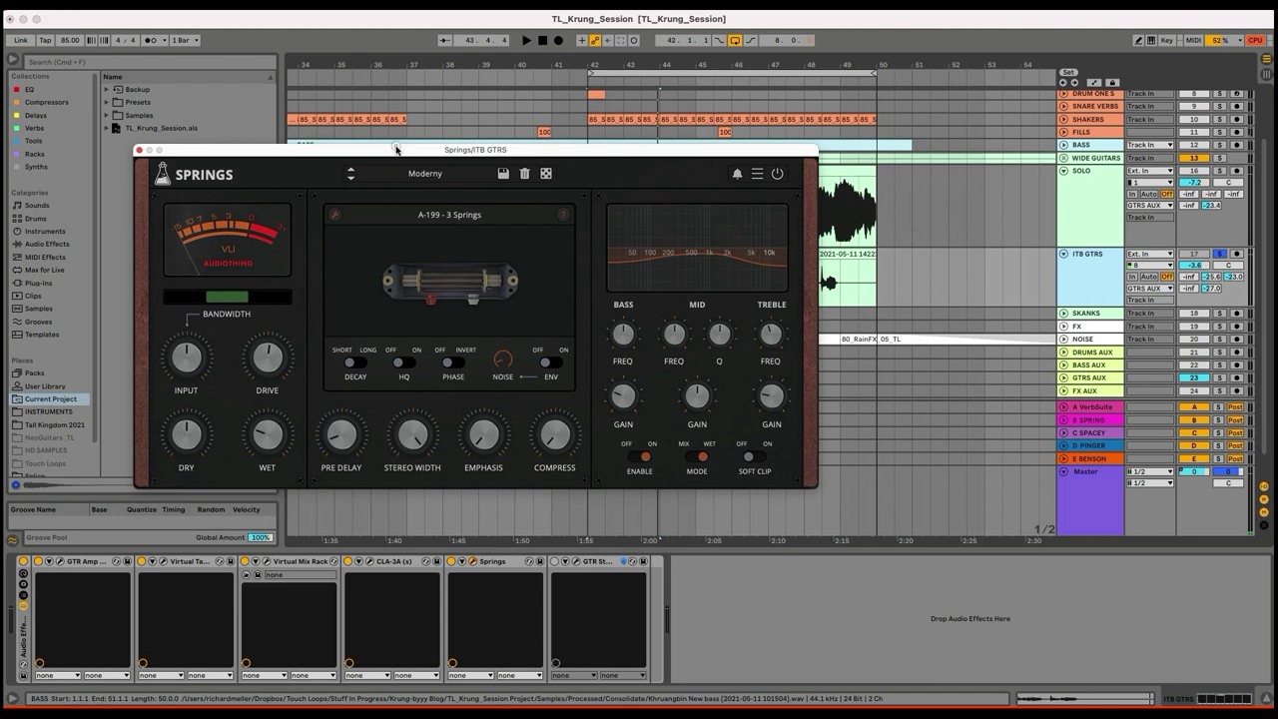
left_click_drag(396, 149, 398, 146)
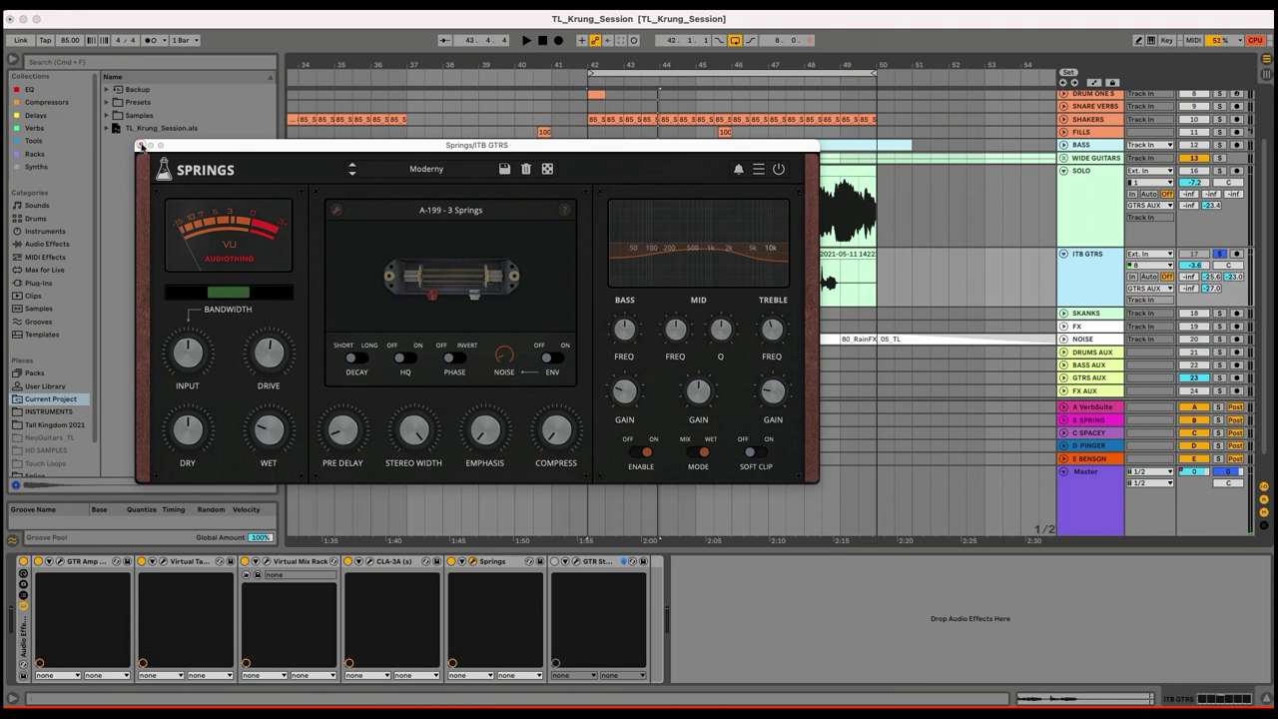
left_click(141, 145)
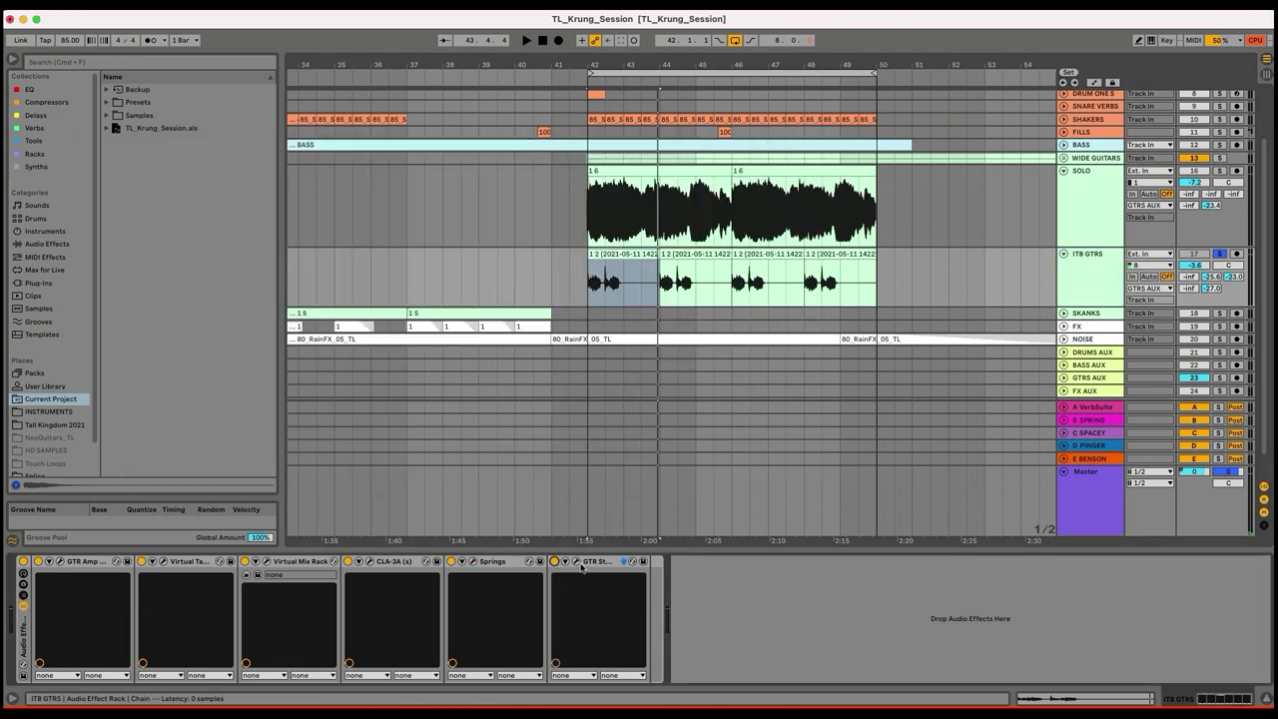
- Open the GTR Stomp 2 wah window and play the selection through it
left_click(577, 563)
left_click_drag(457, 181, 493, 123)
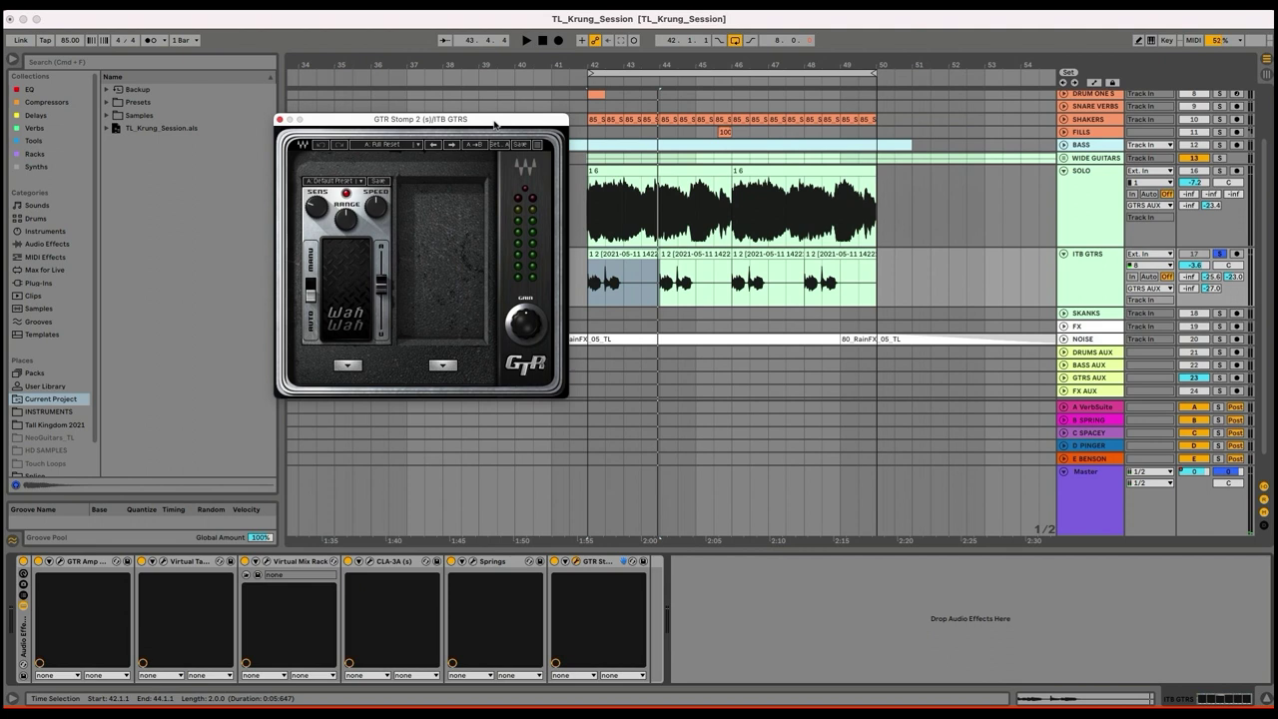
key("space")
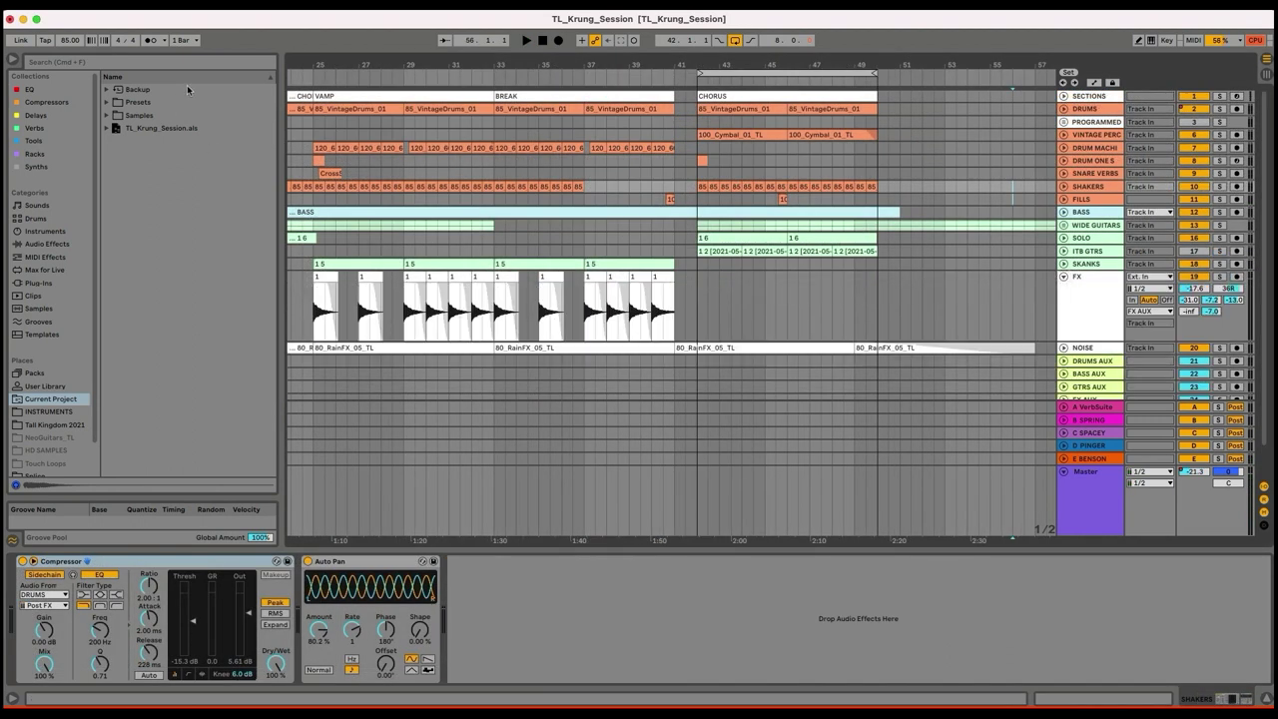
- Zoom to the first rain clip, then select and solo the FX track
left_click_drag(569, 72, 568, 62)
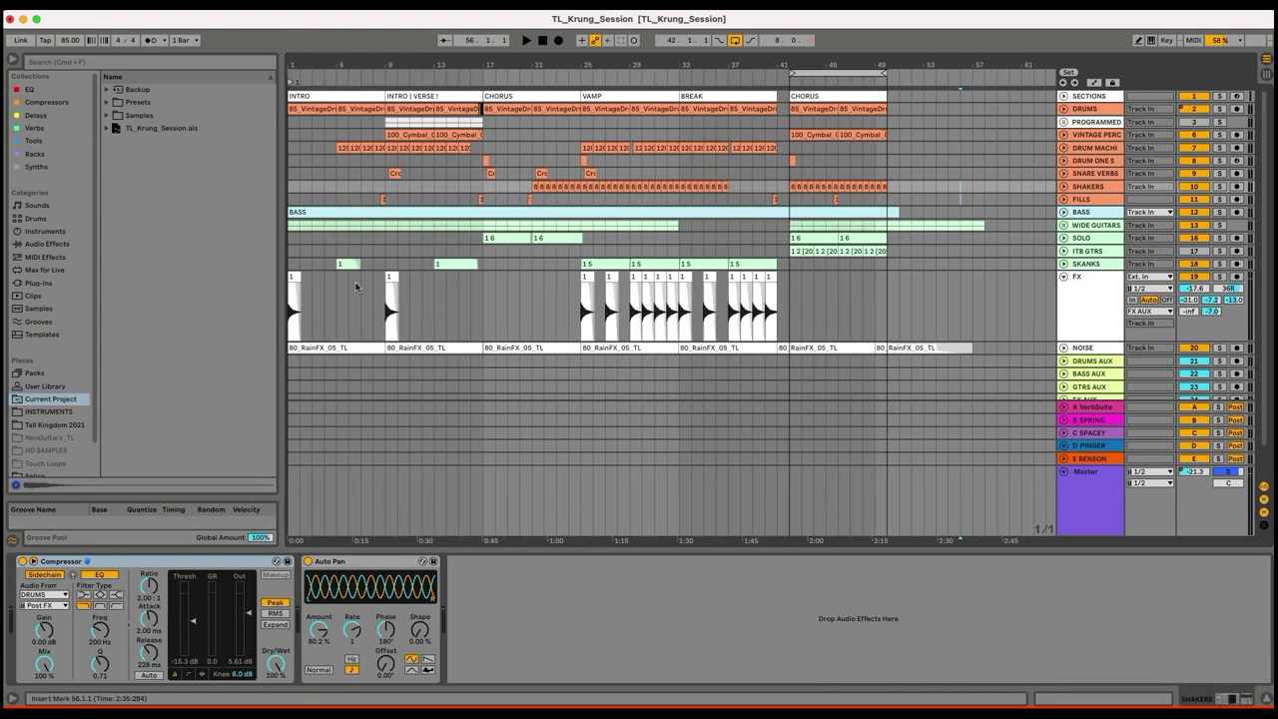
left_click(308, 285)
key("plus")
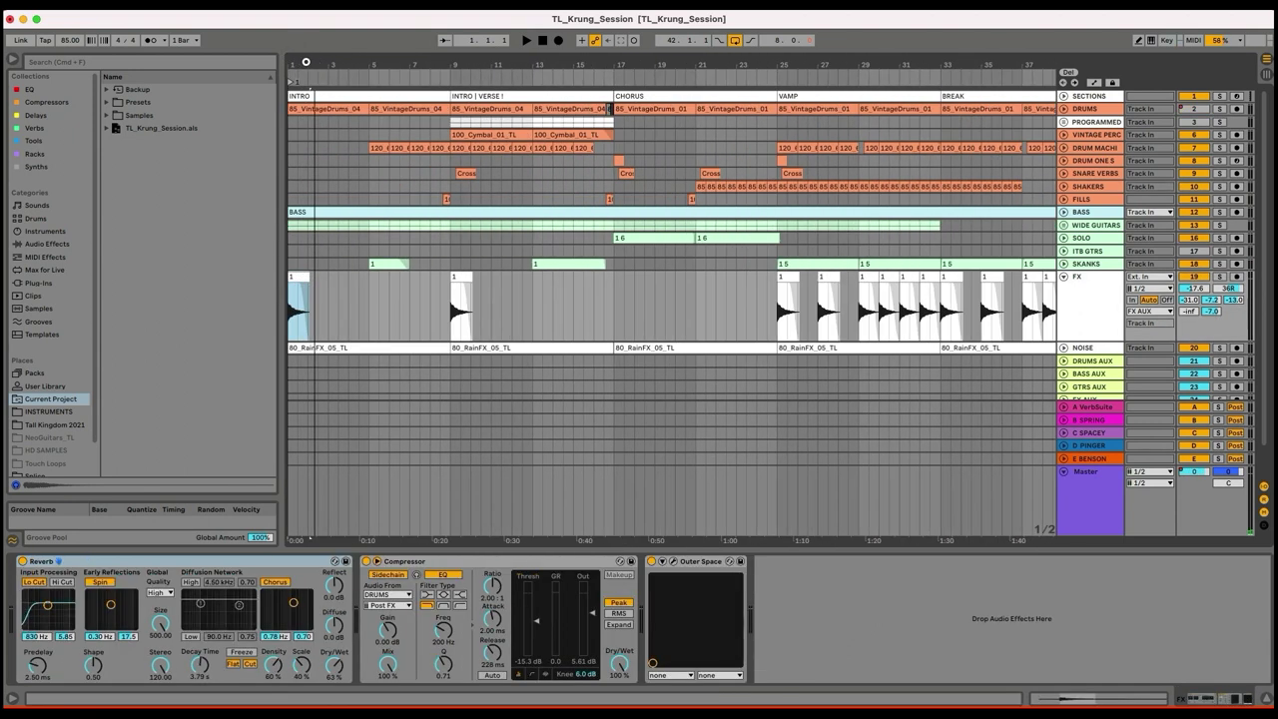
left_click(1082, 305)
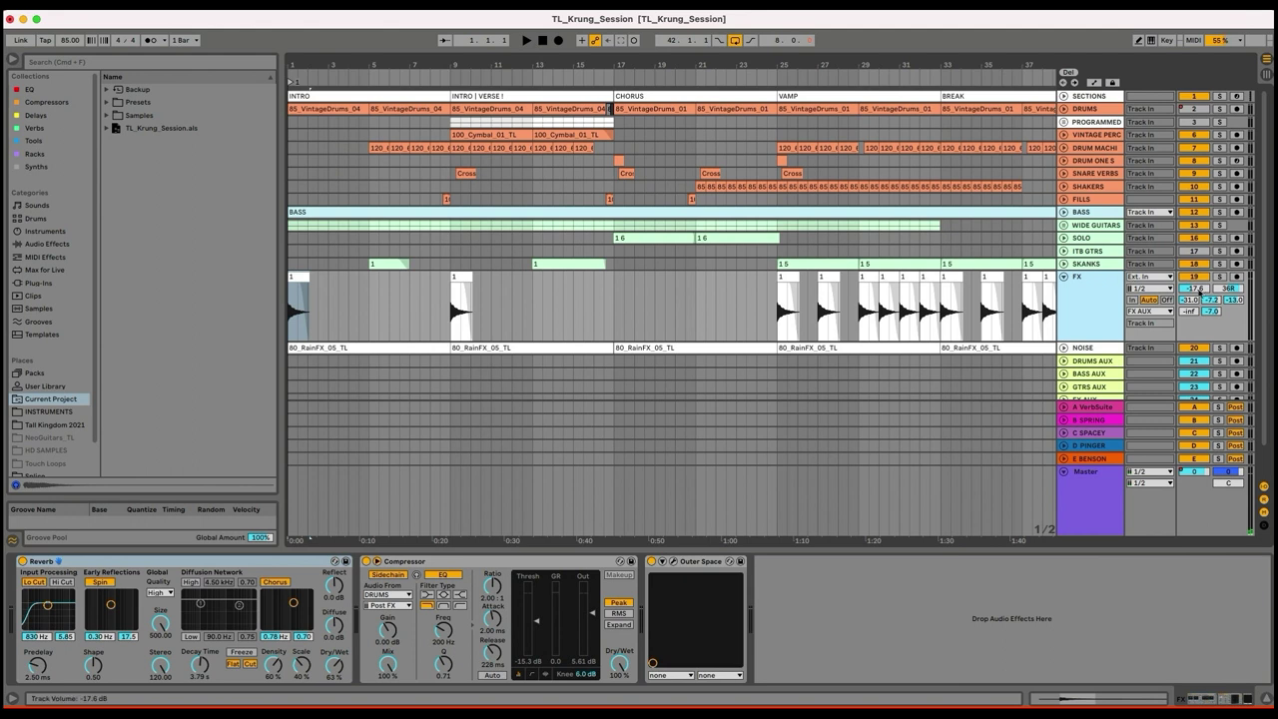
left_click(1219, 276)
left_click(1104, 274)
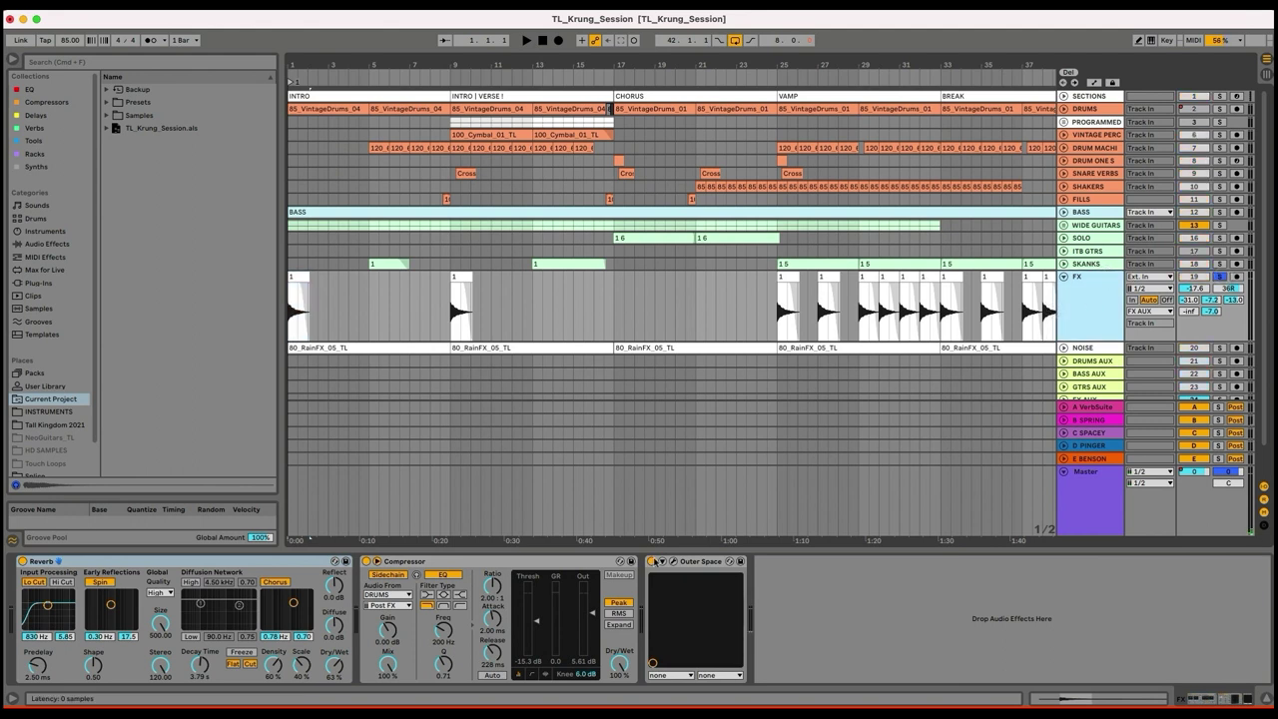
- Group Reverb through Outer Space into one effect rack and play from the bar 9 rain clip
left_click(181, 562)
left_click(705, 562)
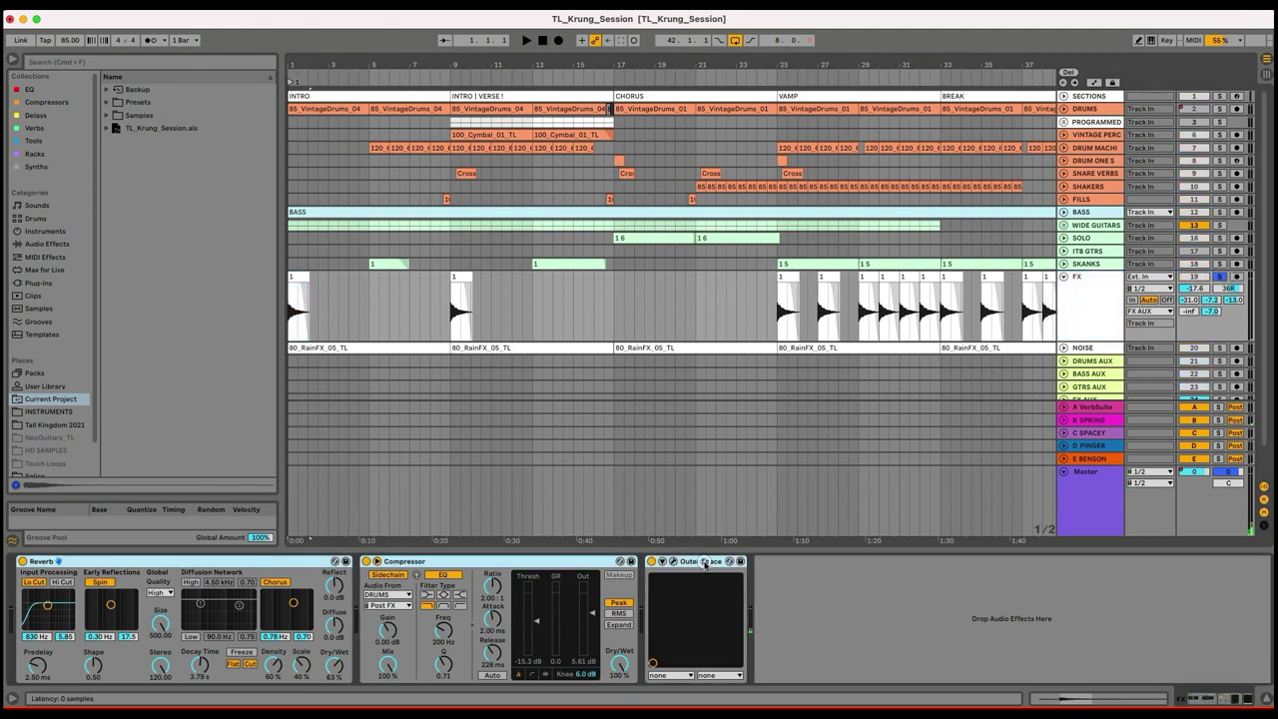
key("ctrl+g")
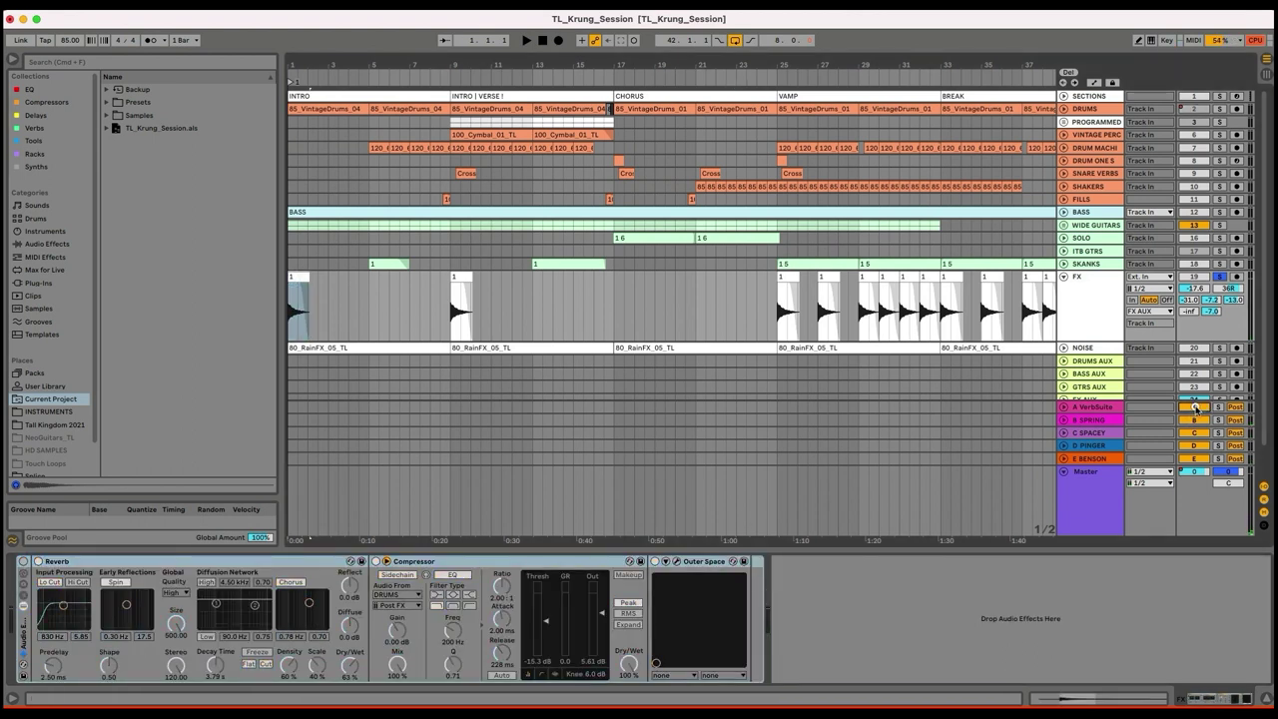
key("space")
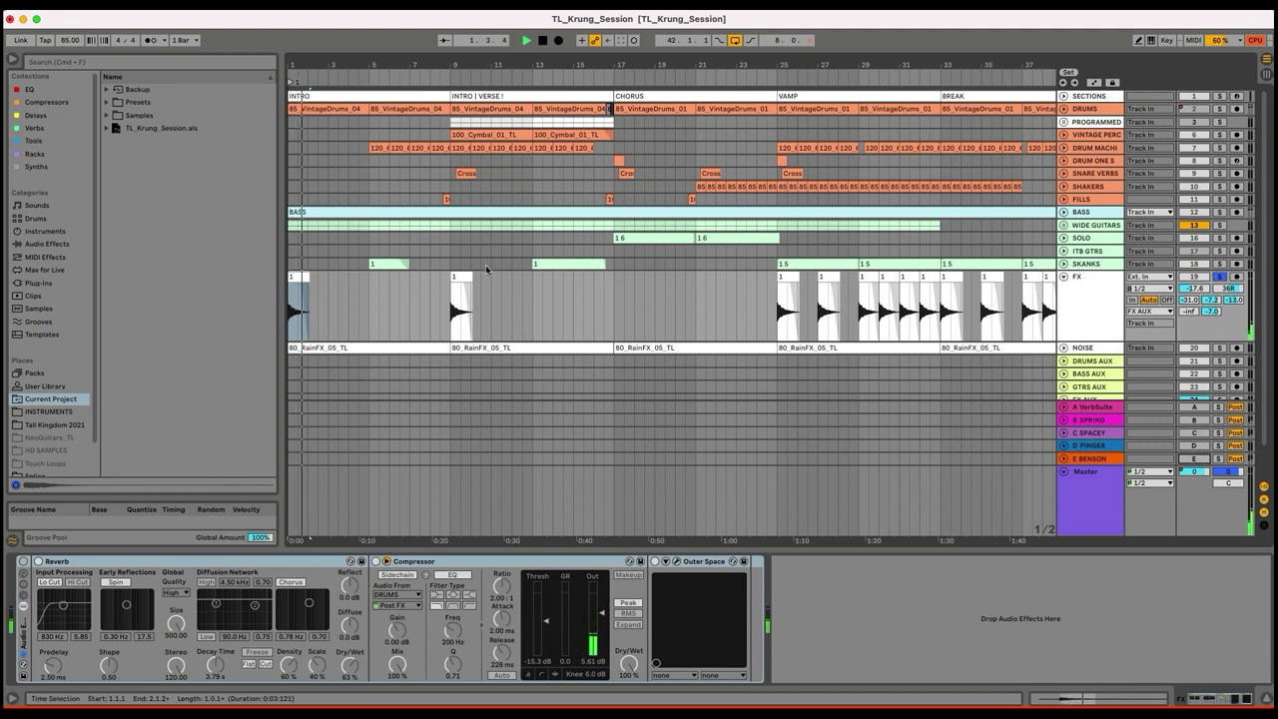
left_click(456, 277)
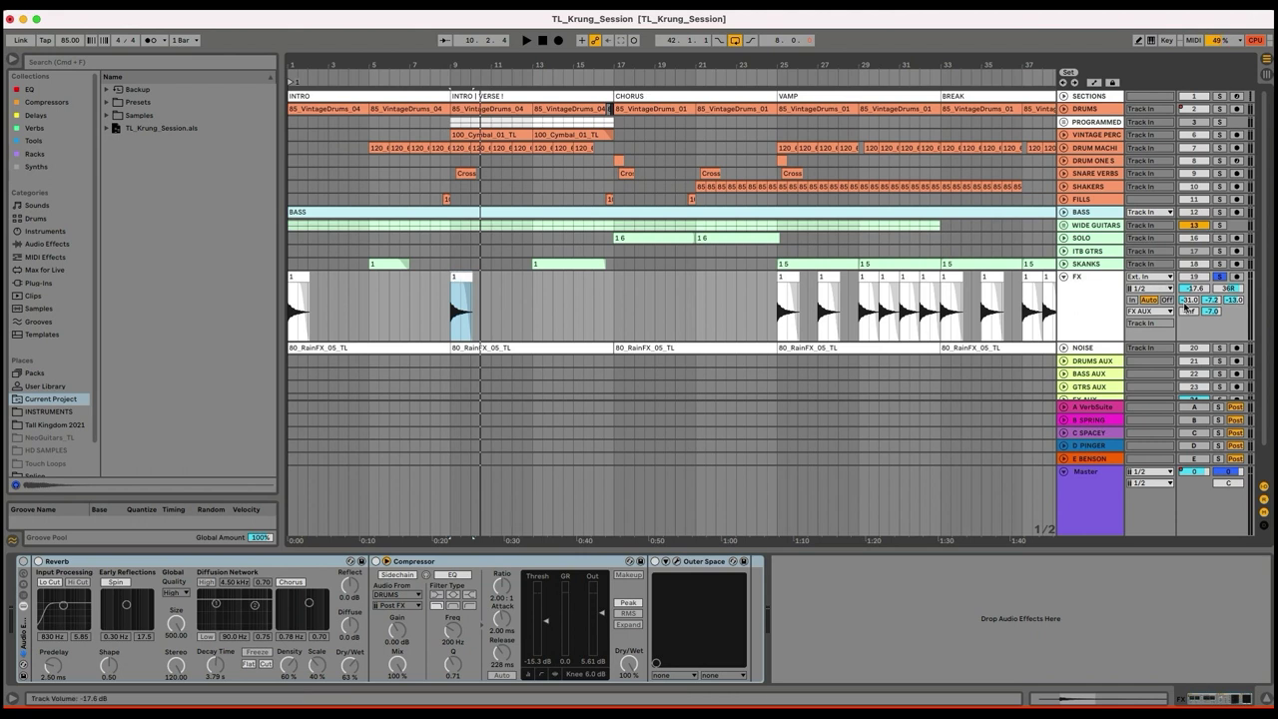
- Play the FX track from bar 1, switch on its effect rack, and open Outer Space
left_click(1199, 414)
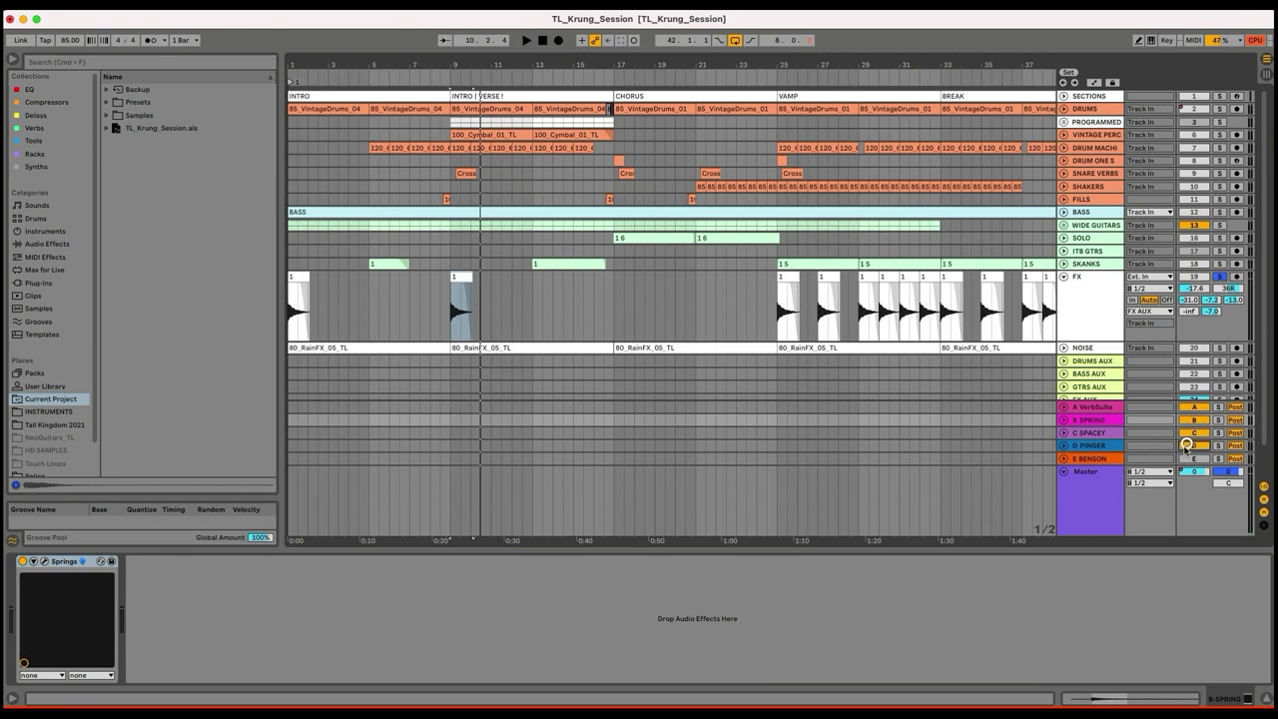
left_click(1087, 288)
left_click_drag(355, 59, 344, 68)
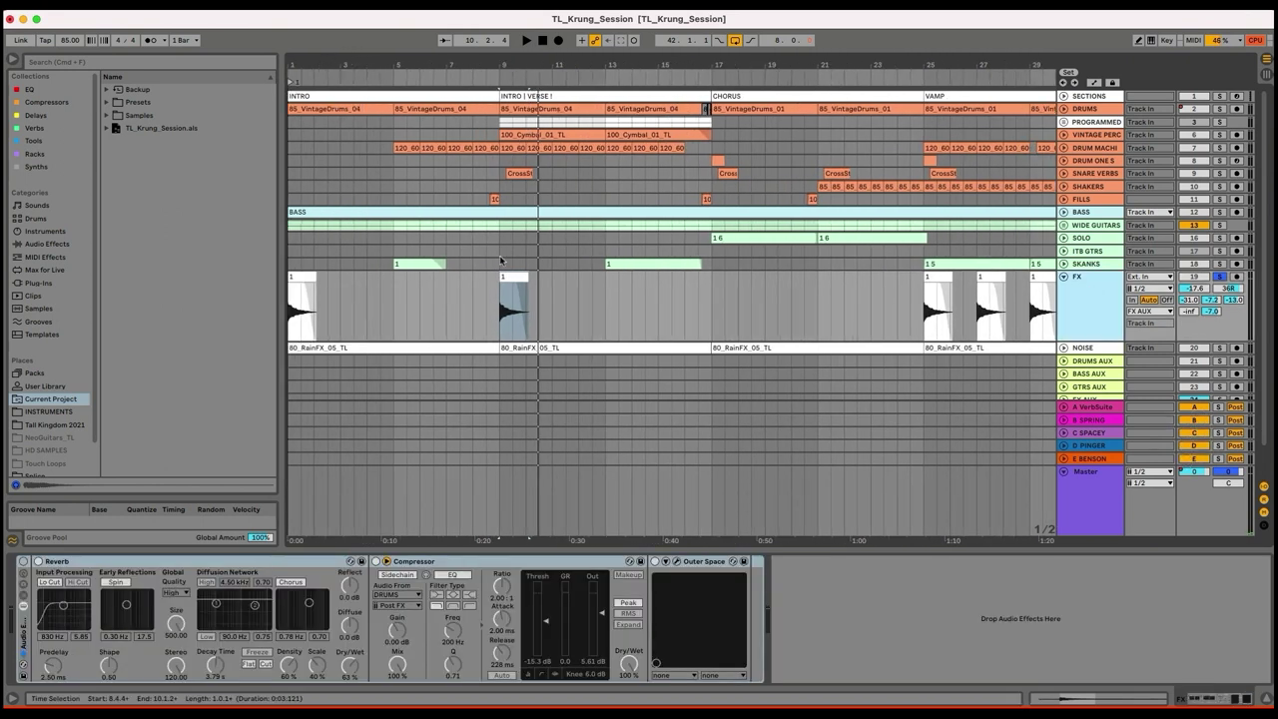
left_click(296, 272)
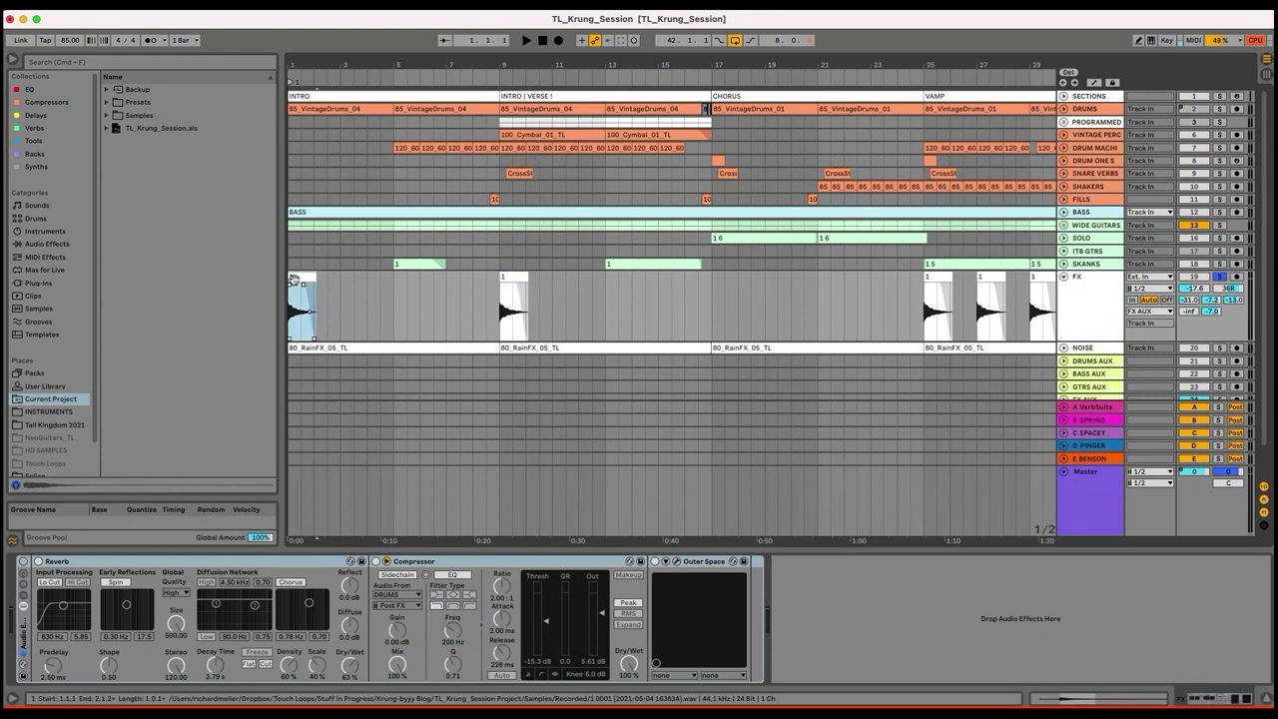
key("space")
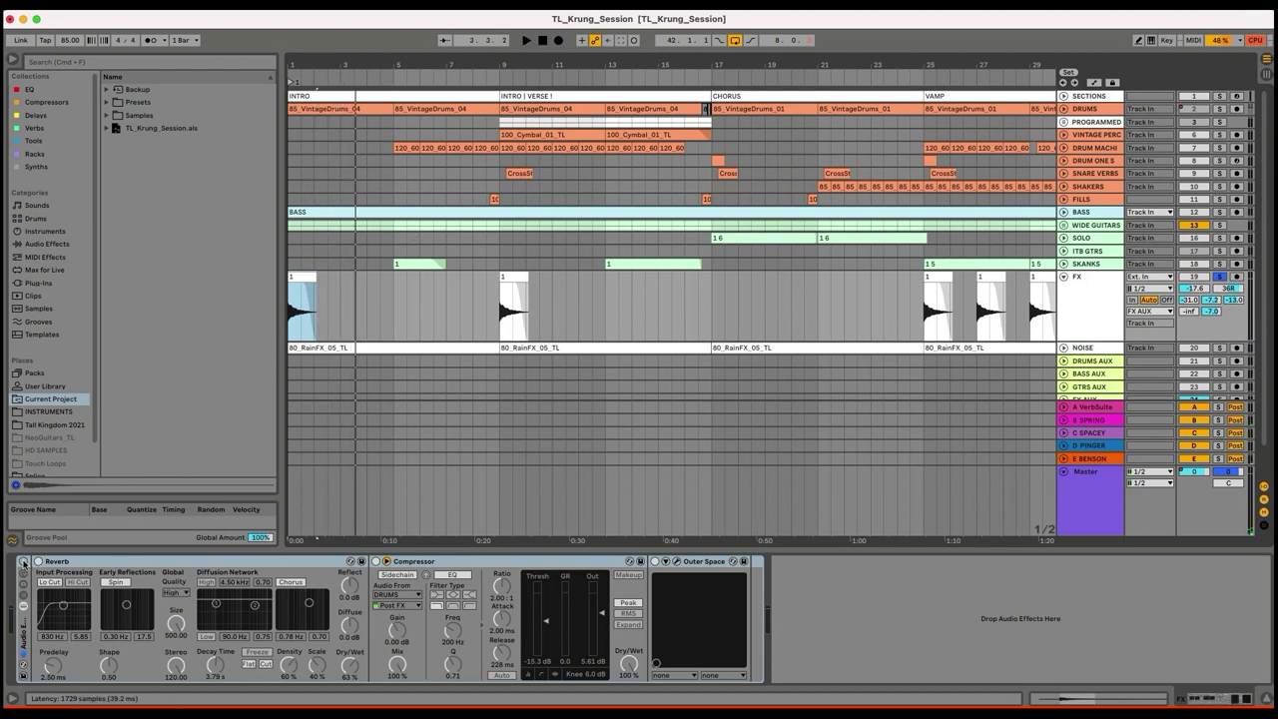
left_click(24, 562)
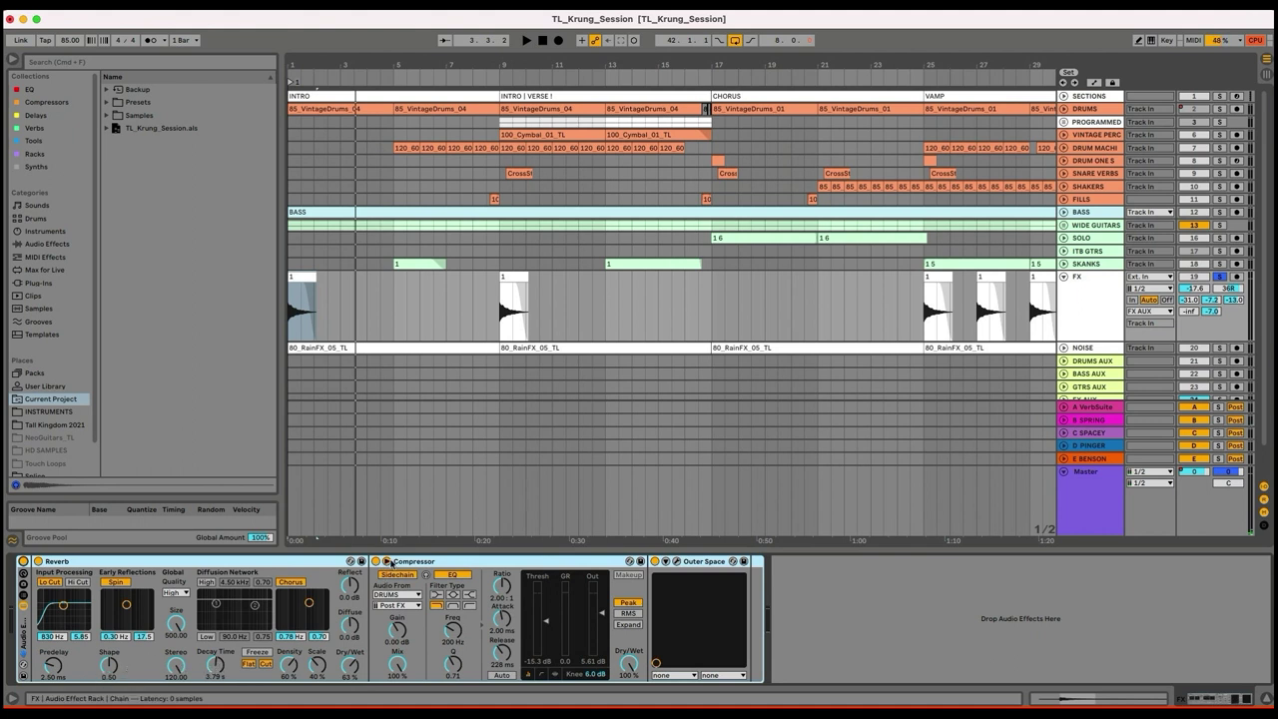
left_click(408, 562)
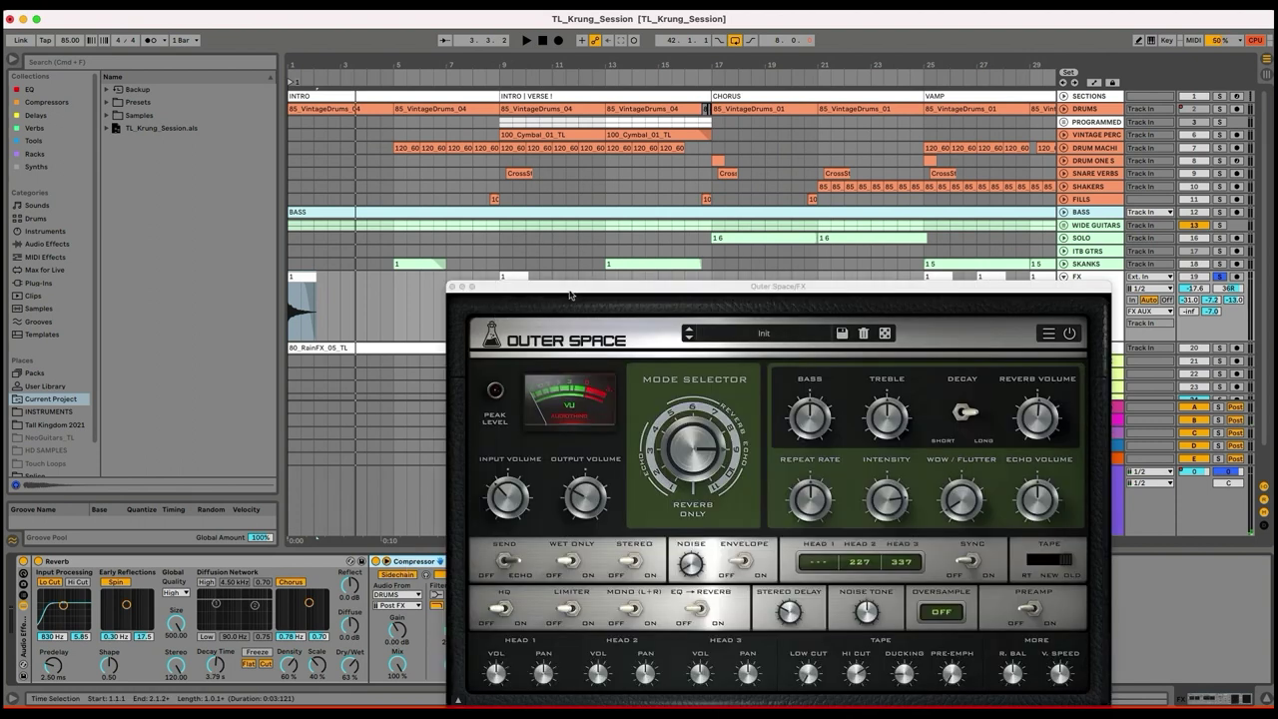
- Play the bar 1 rain clip through the Outer Space echo, repositioning its window
left_click_drag(570, 295, 554, 282)
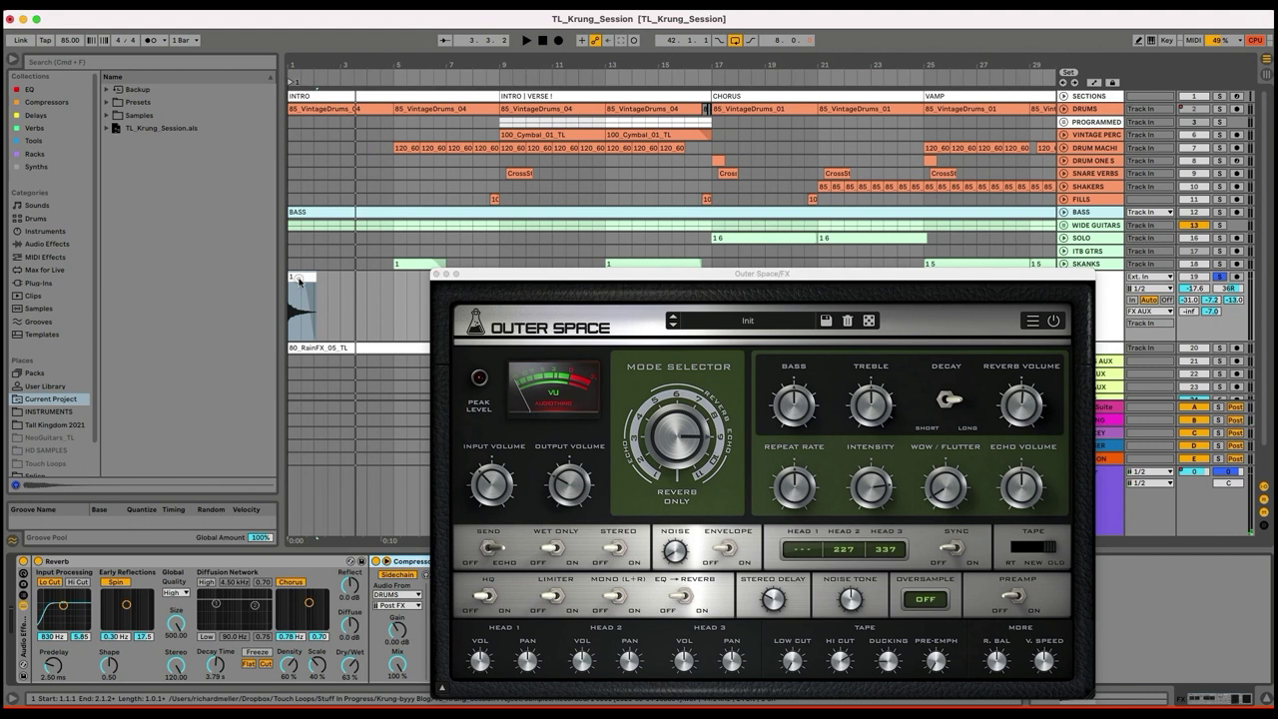
left_click(297, 279)
key("space")
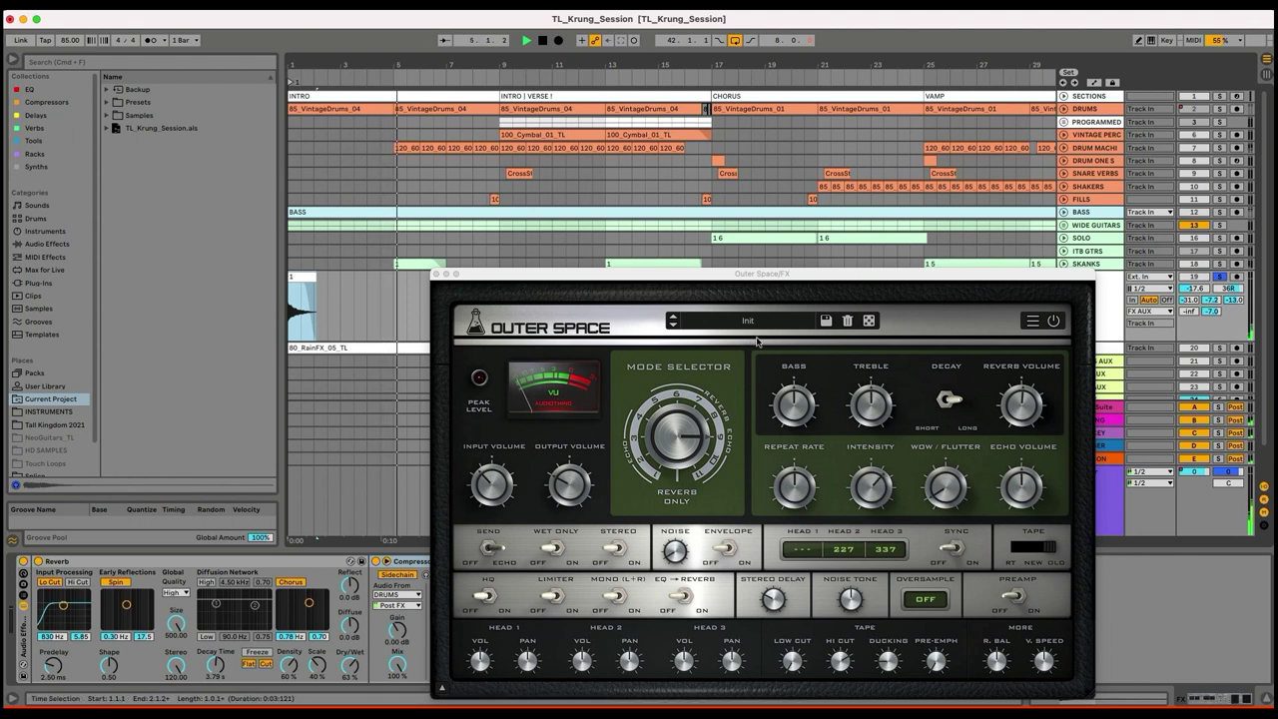
left_click_drag(665, 284, 649, 385)
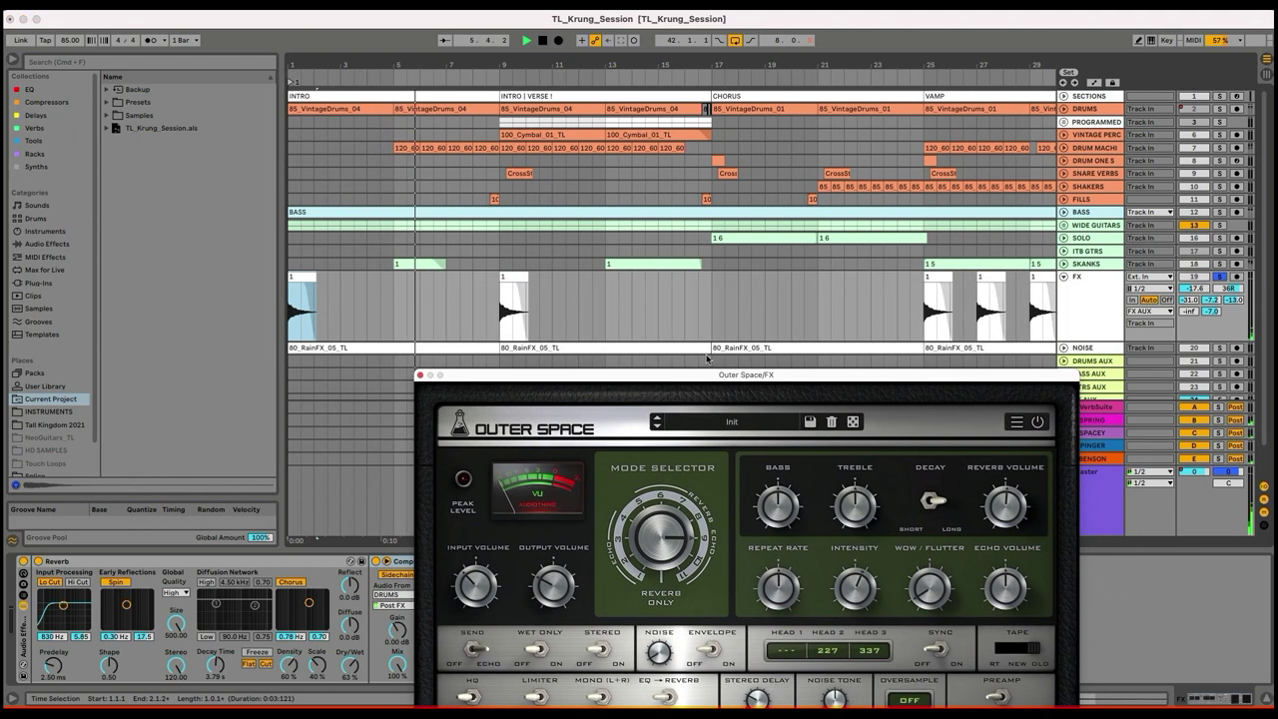
left_click_drag(548, 379, 454, 266)
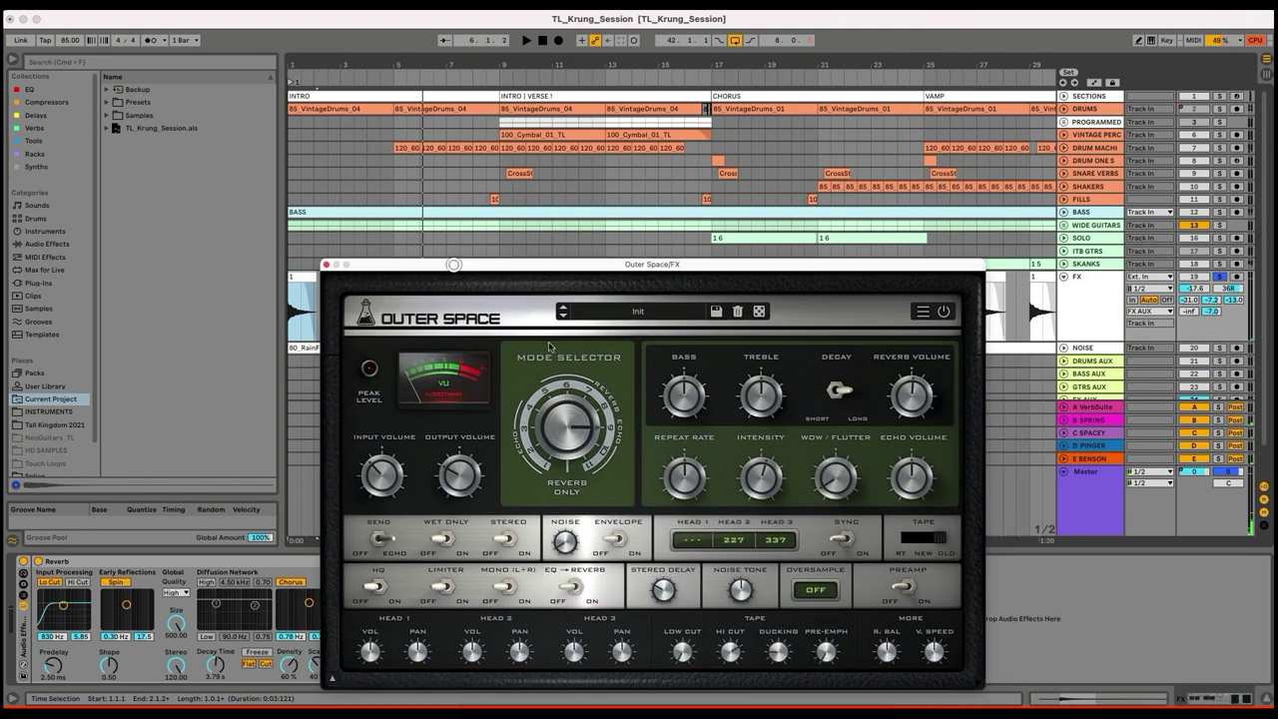
left_click_drag(752, 277, 671, 379)
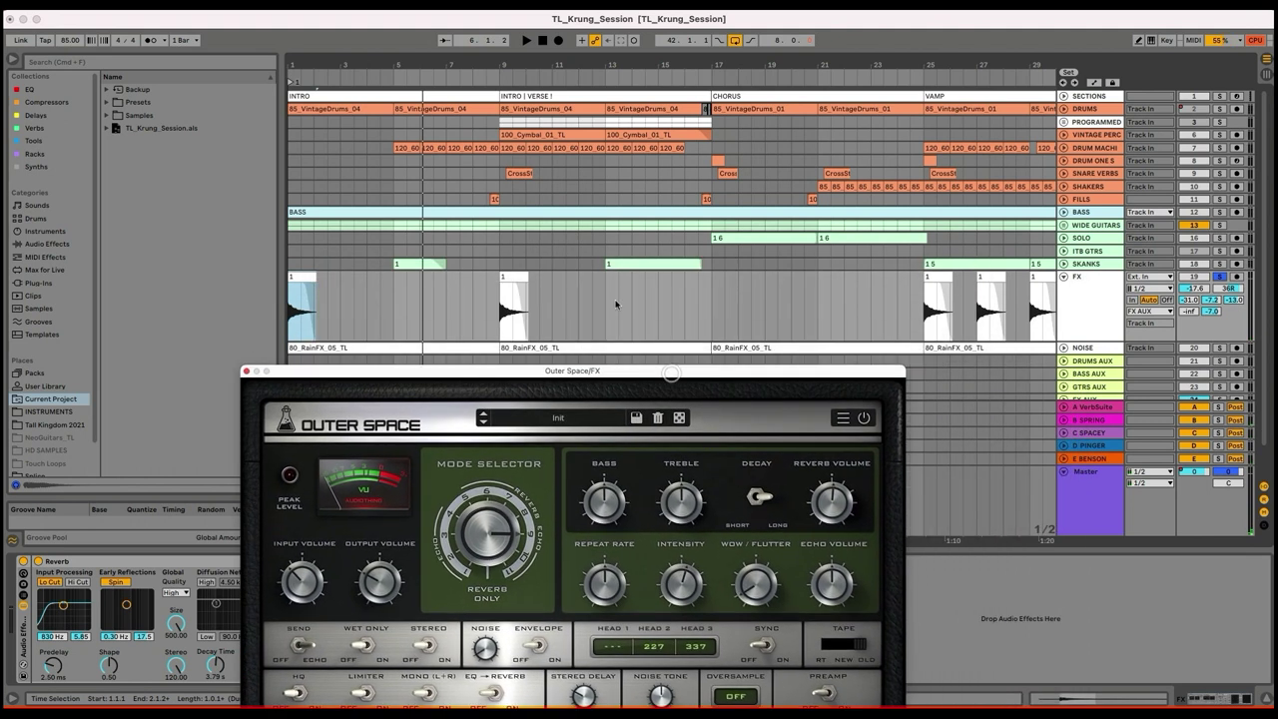
- Audition the rain clip at bar 9 through the Outer Space echo
left_click(508, 273)
key("space")
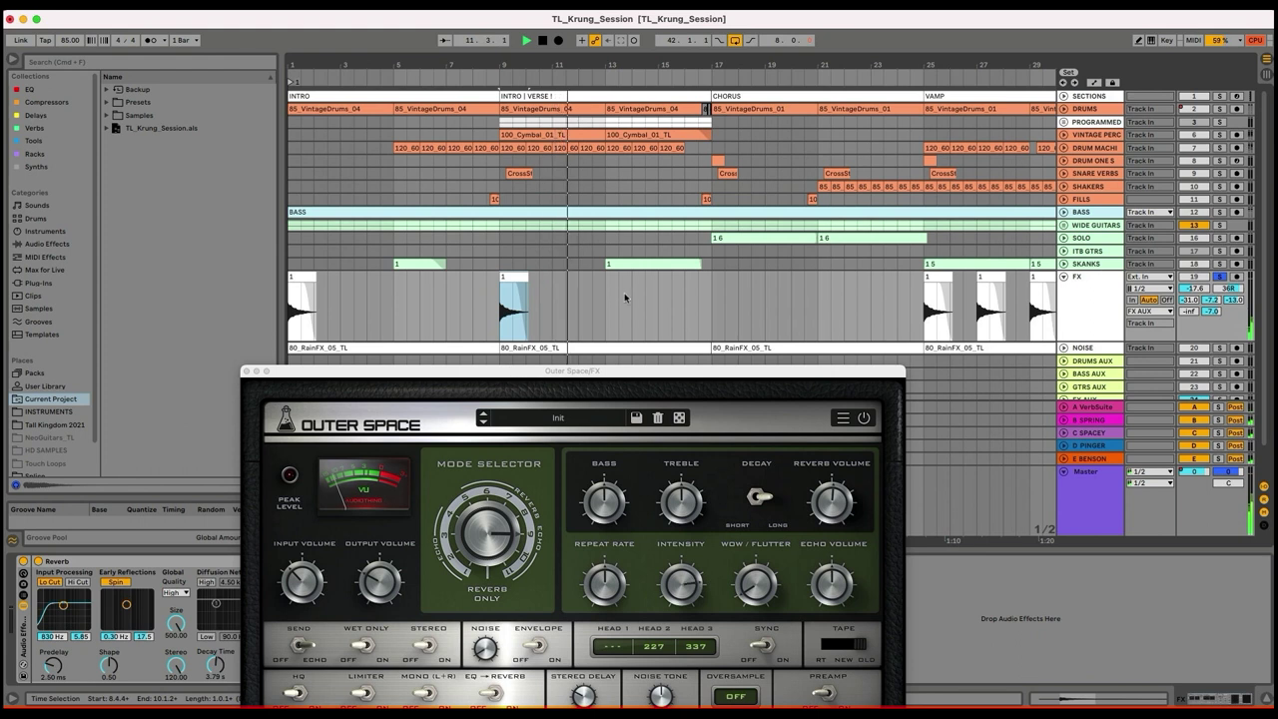
mouse_move(577, 366)
left_mouse_down()
mouse_move(593, 348)
mouse_move(656, 70)
mouse_move(593, 234)
mouse_move(589, 353)
left_mouse_up()
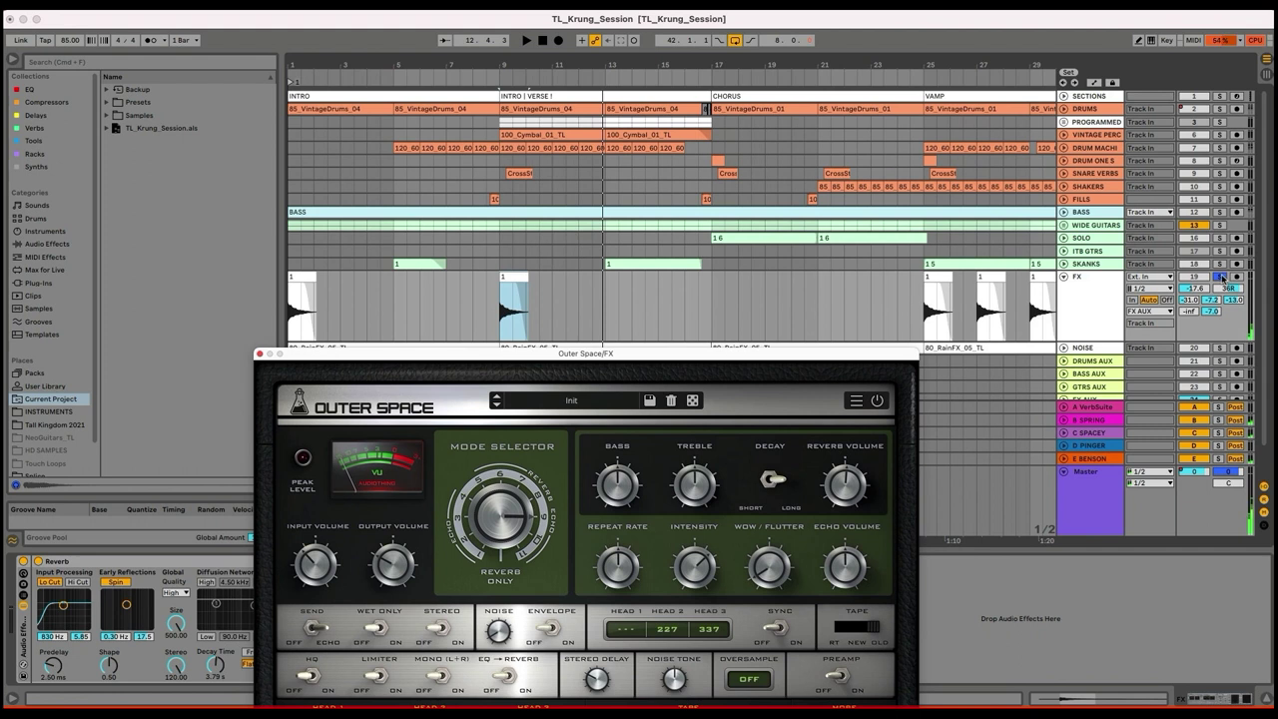
left_click(340, 306)
left_click(519, 274)
key("space")
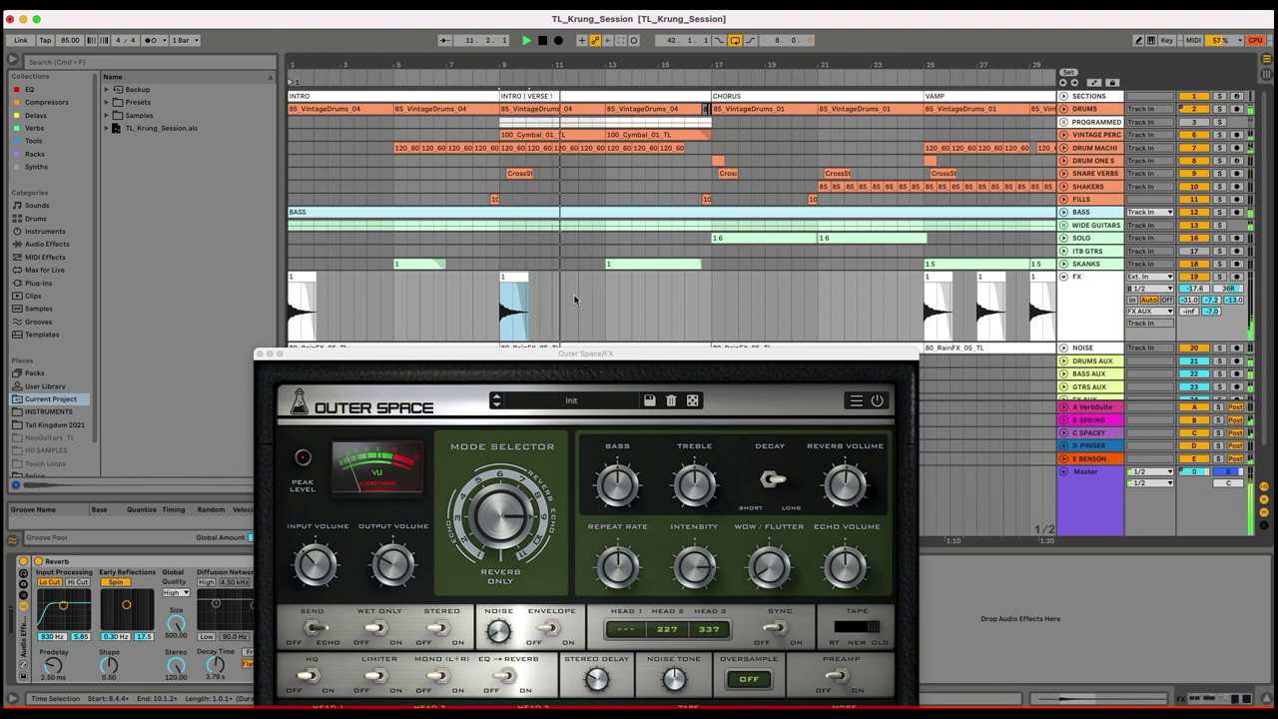
scroll(575, 300, "down", 2)
scroll(575, 299, "up", 1)
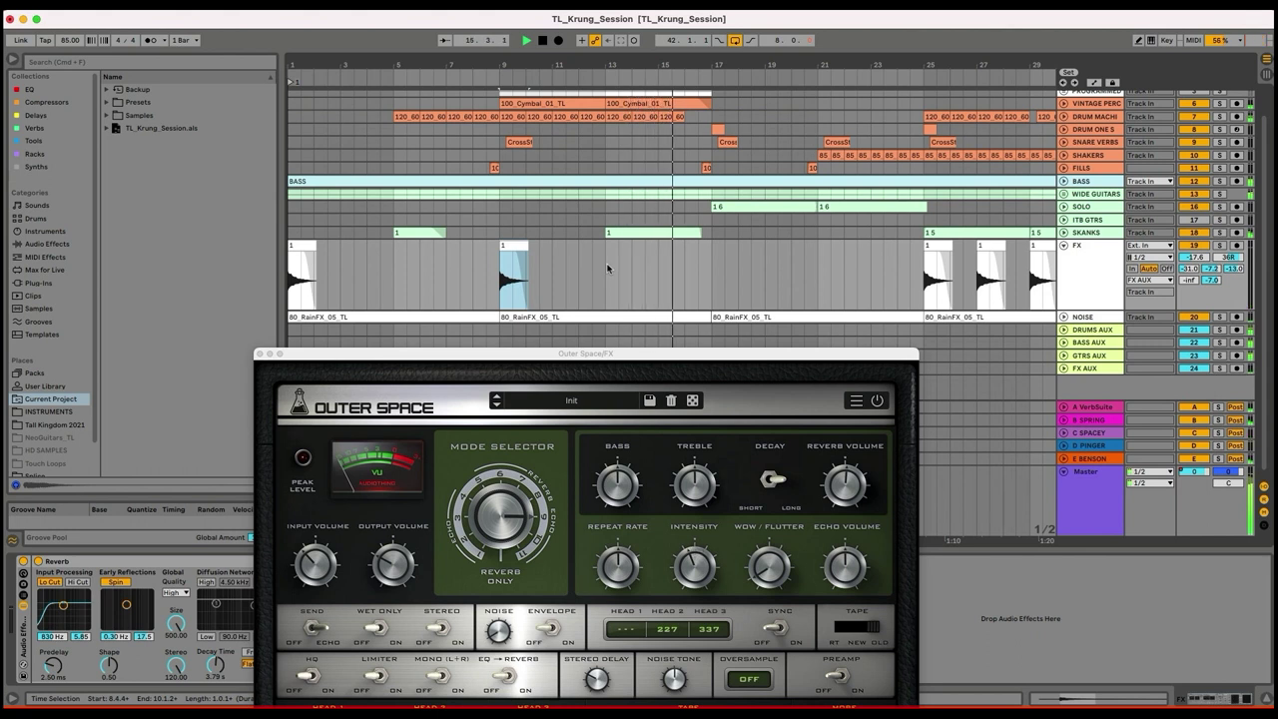
scroll(607, 268, "up", 1)
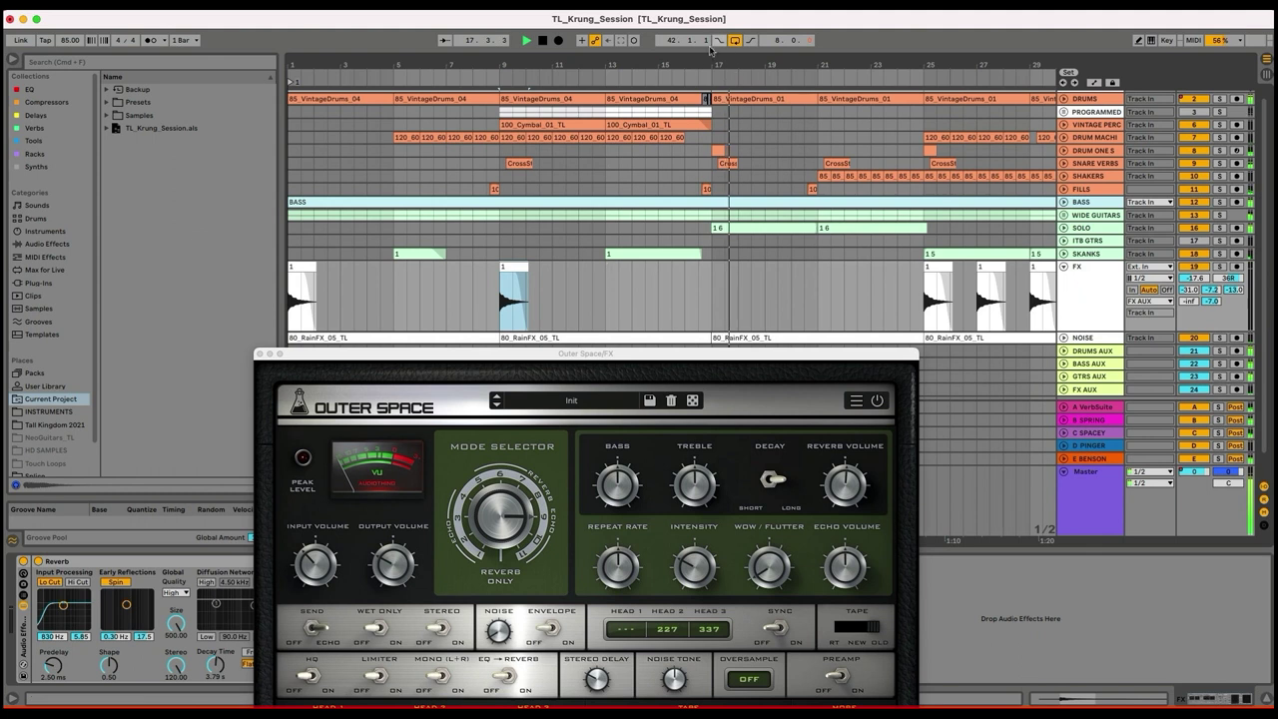
- Look over the FX clips around bars 25–36, then close the Outer Space window
key("minus")
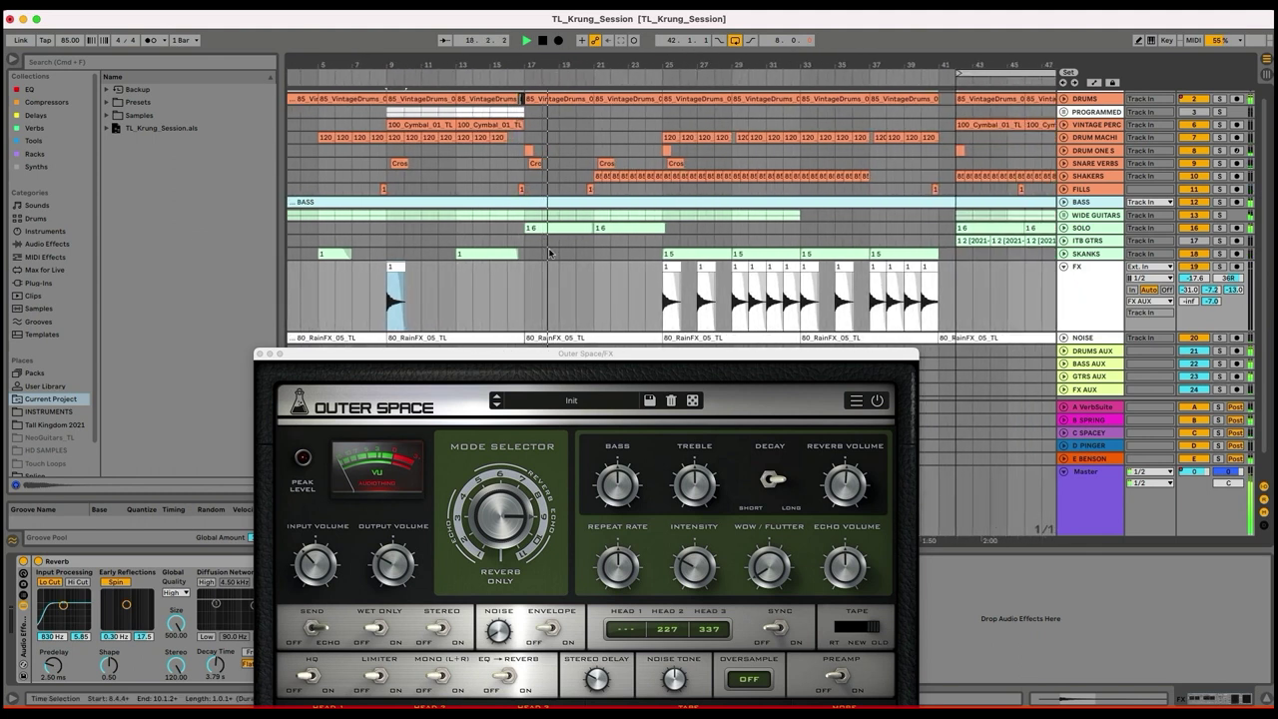
left_click(591, 316)
scroll(590, 297, "down", 1)
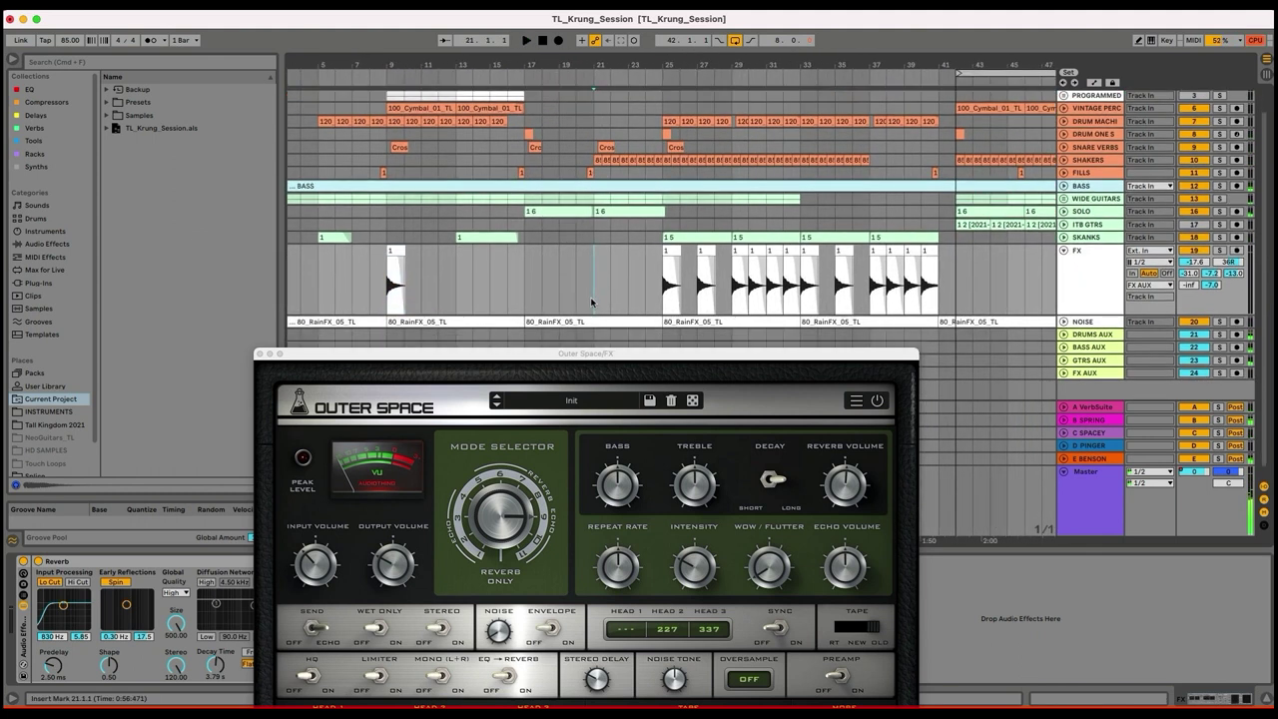
left_click(671, 290)
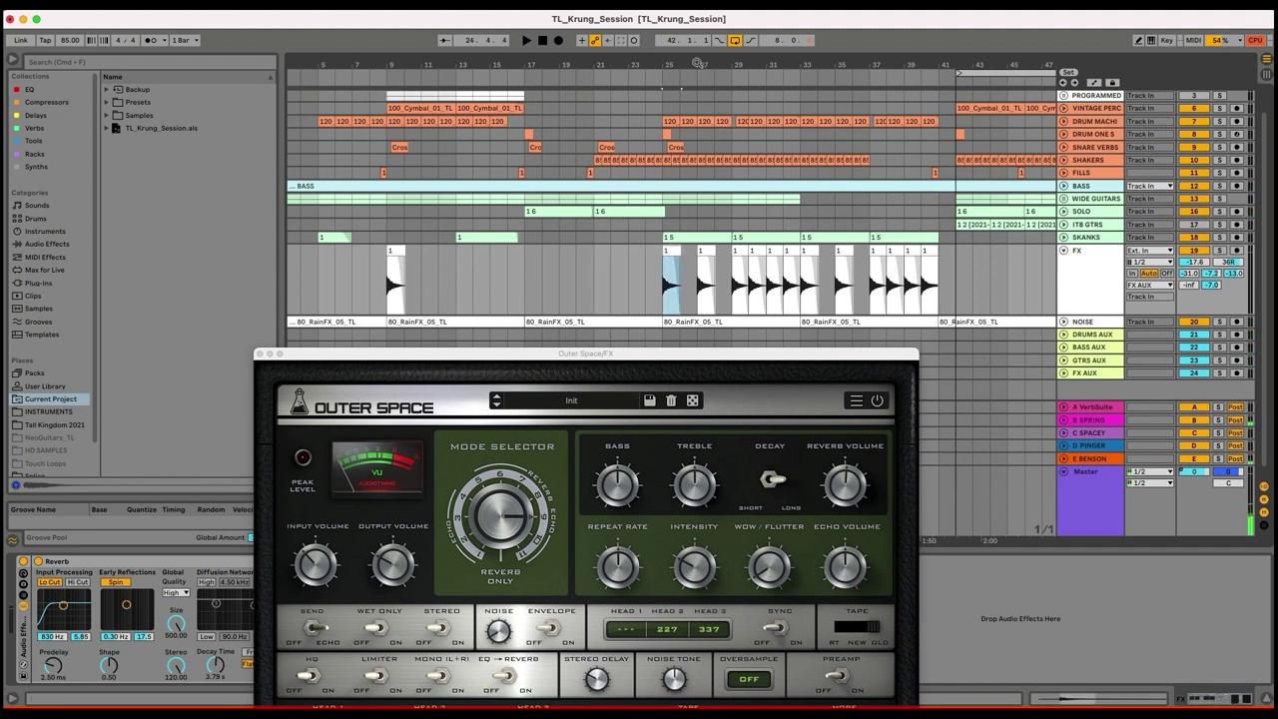
key("plus")
left_click(708, 252)
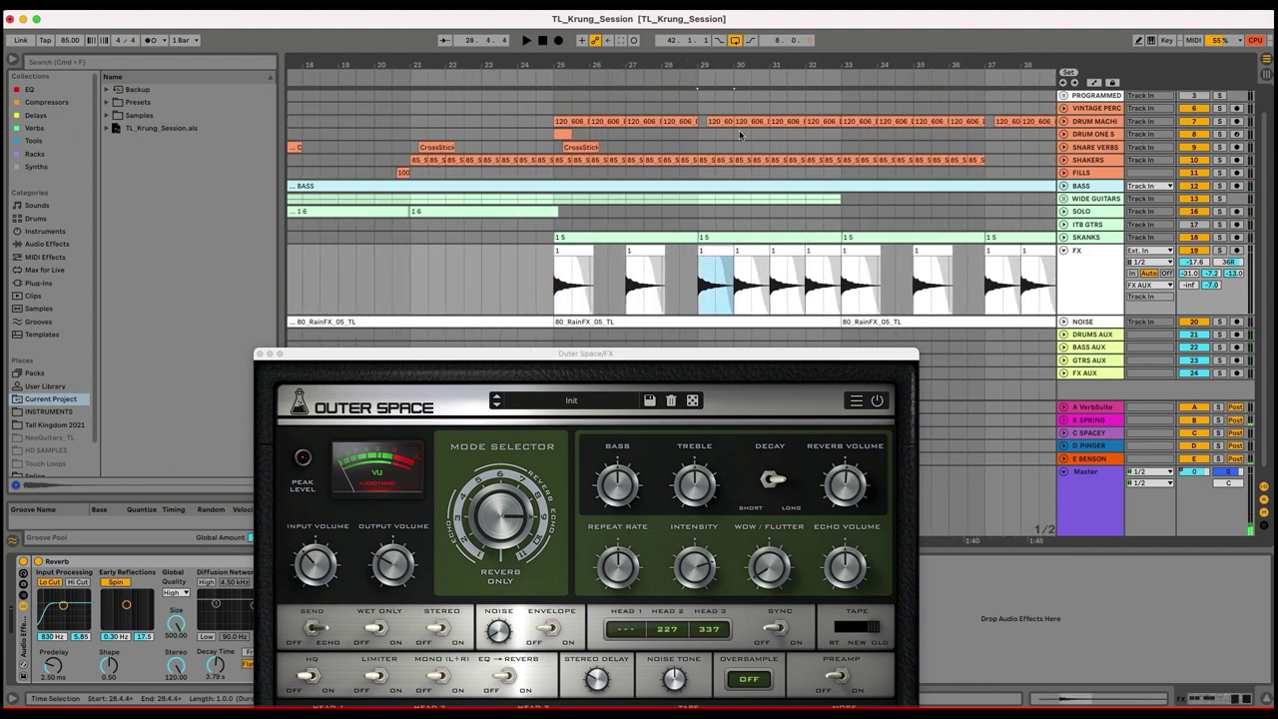
scroll(740, 108, "up", 2)
key("minus")
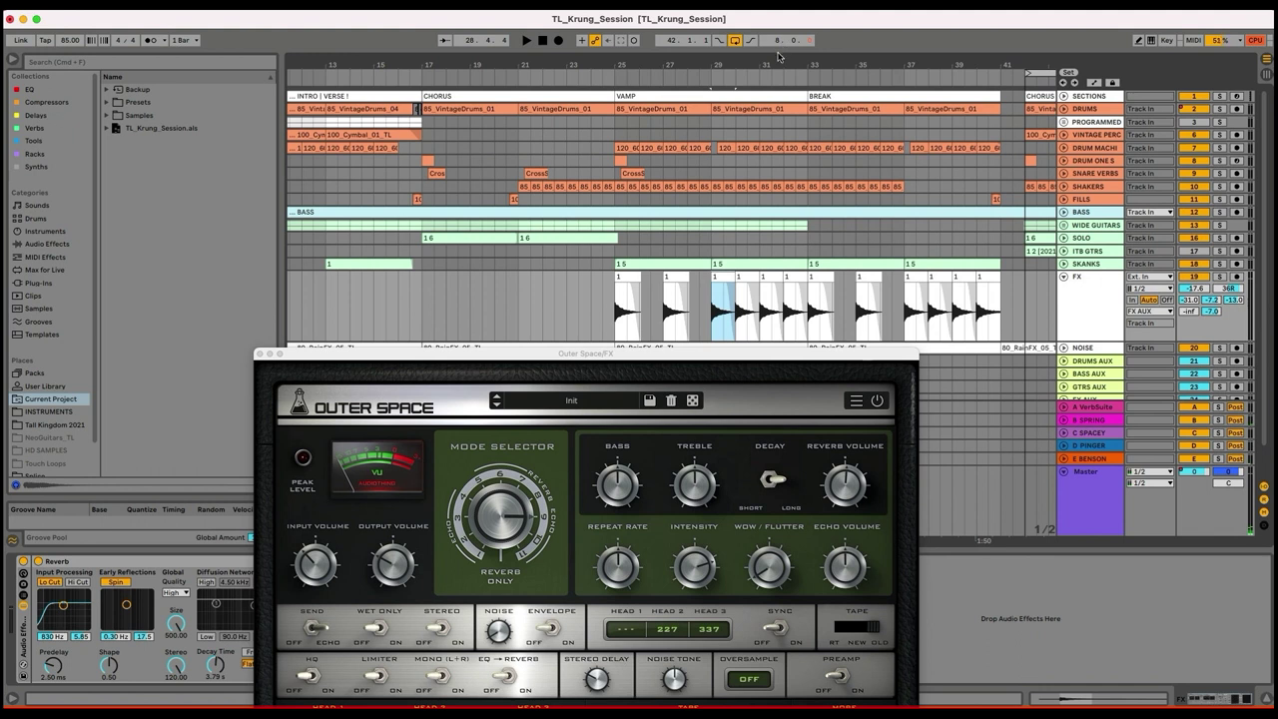
left_click_drag(778, 57, 504, 280)
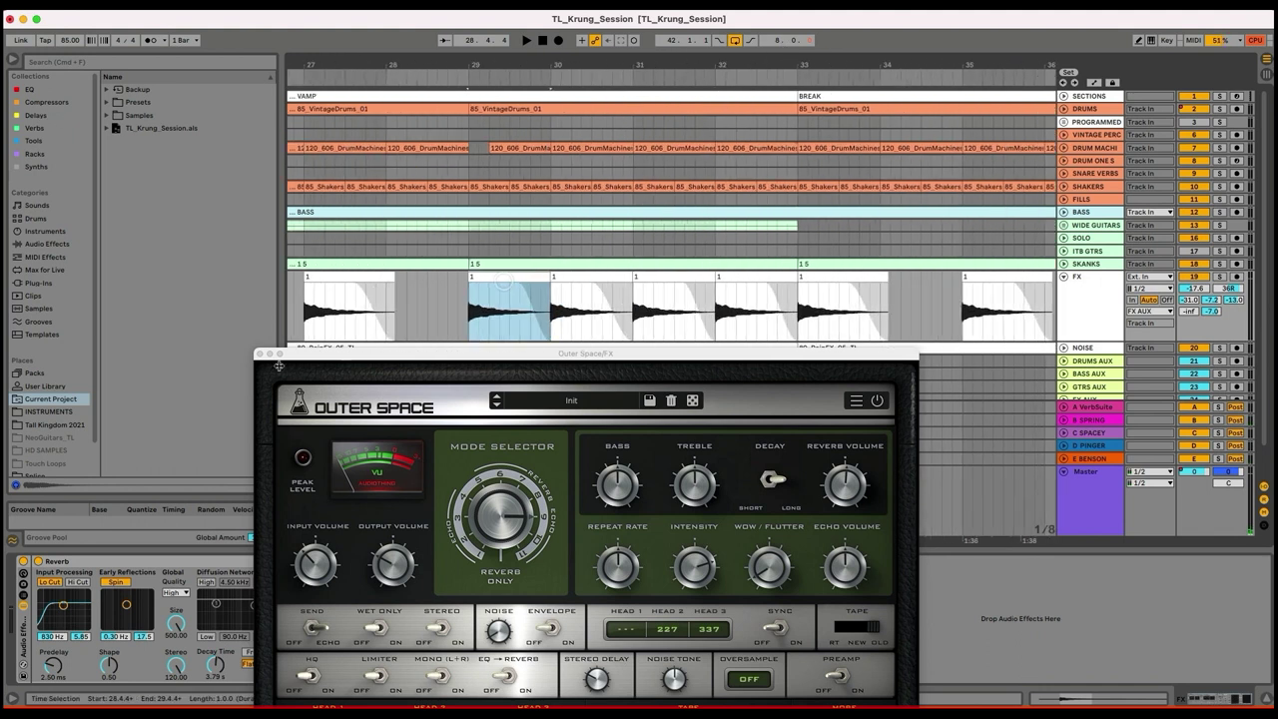
left_click(259, 354)
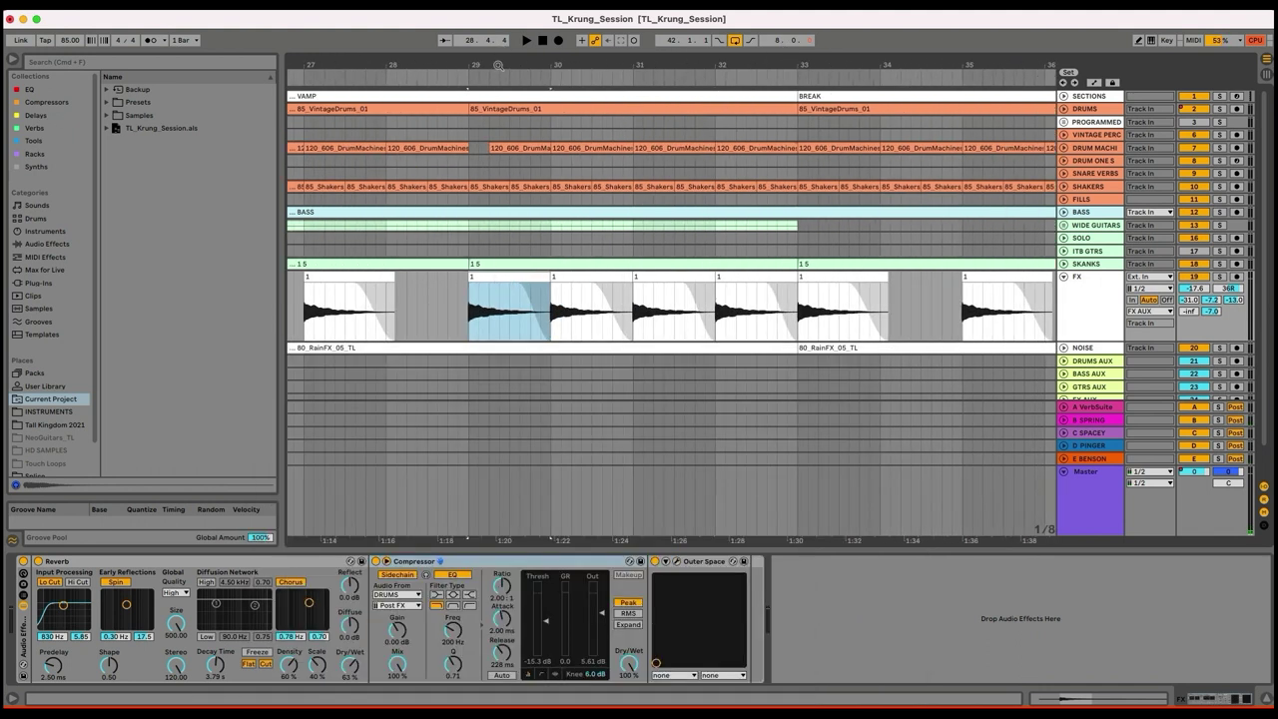
- Read the FX clips' transpose values: +5, -5, -7 semitones and one unpitched
key("minus")
double_click(504, 284)
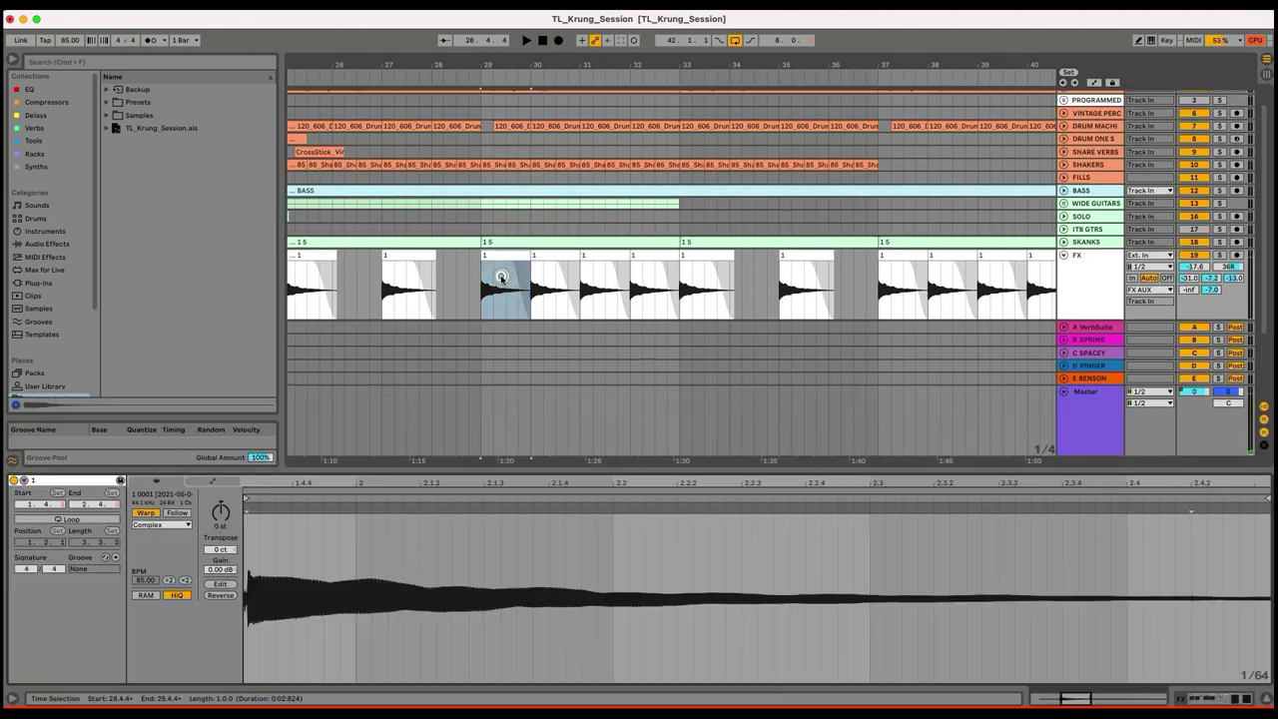
left_click(554, 255)
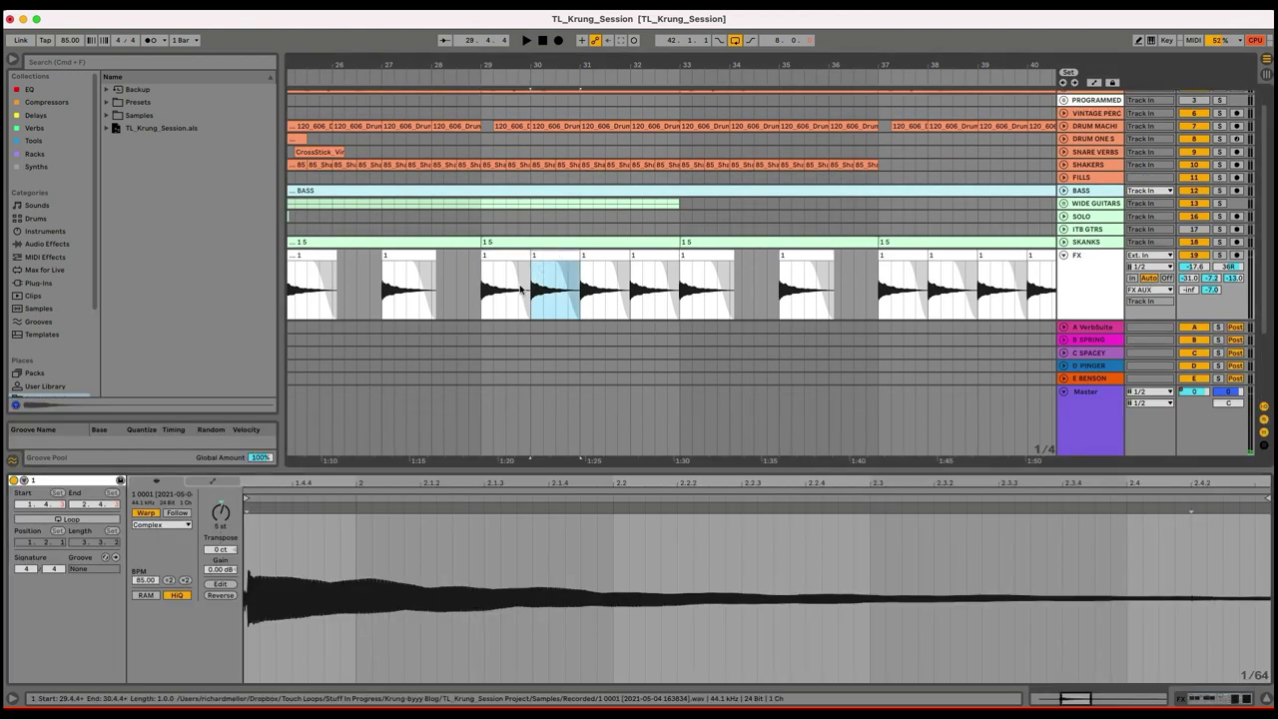
left_click(599, 257)
left_click(659, 257)
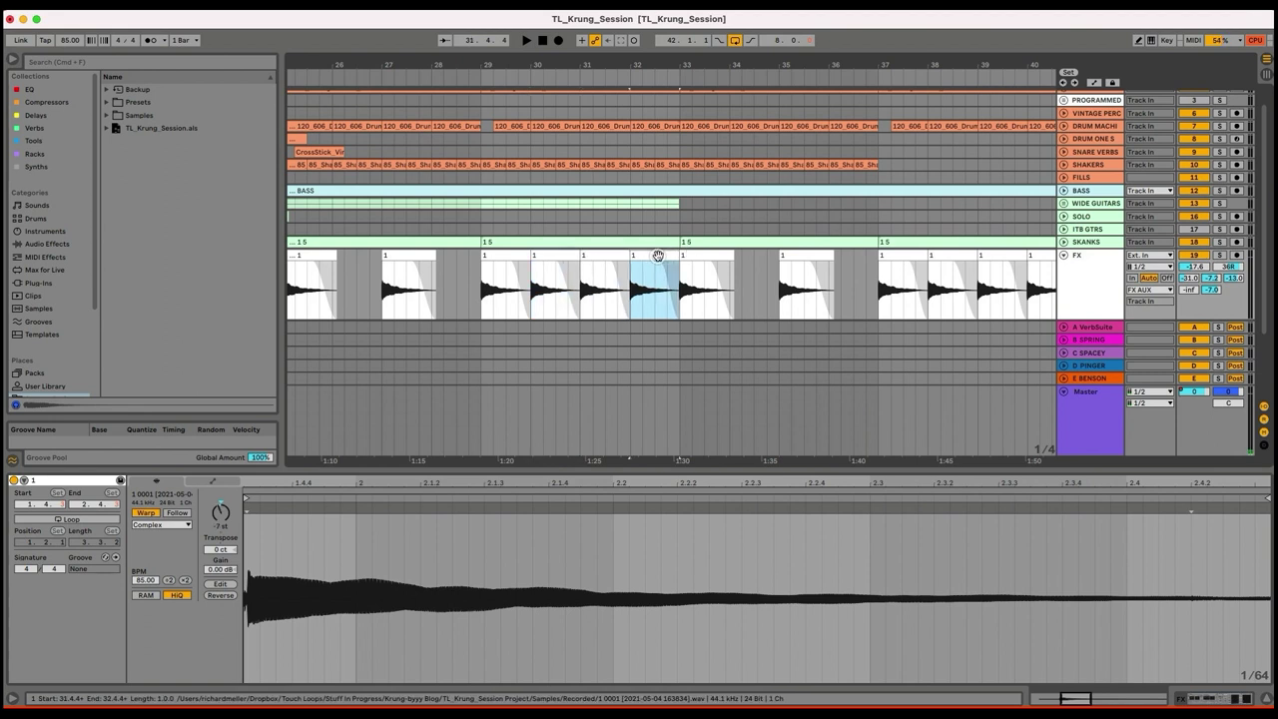
left_click(718, 257)
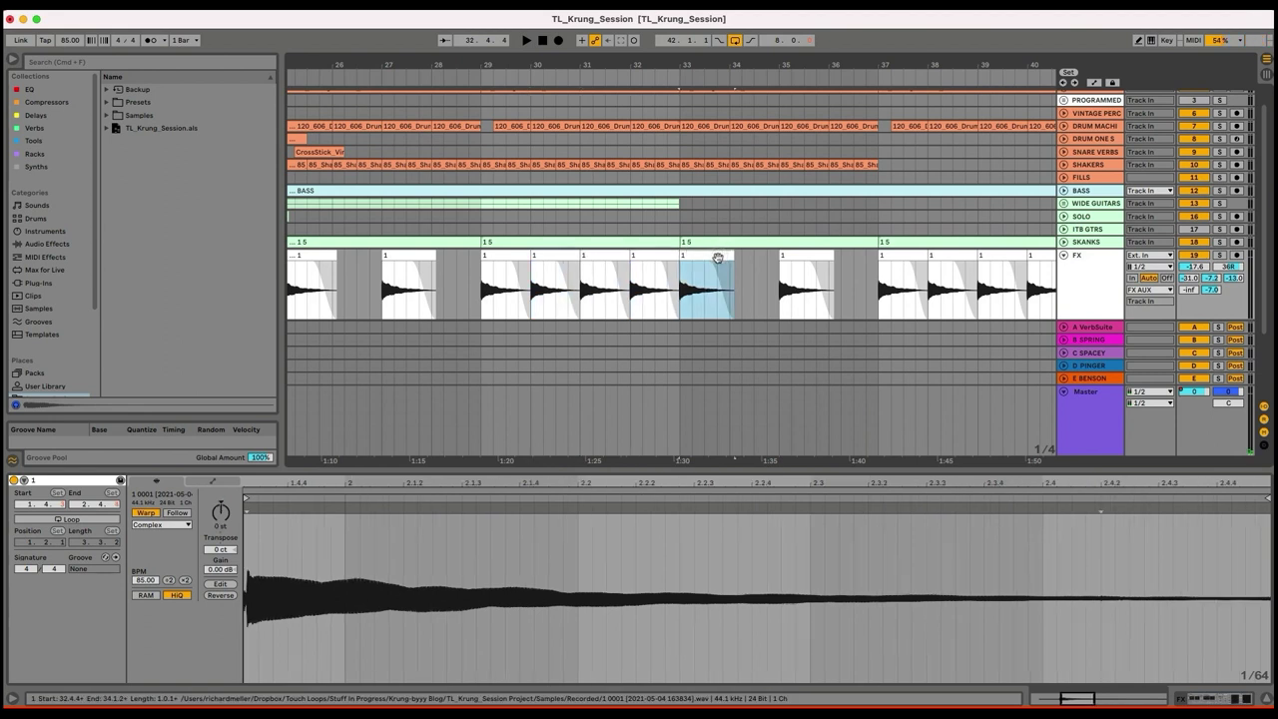
left_click(504, 256)
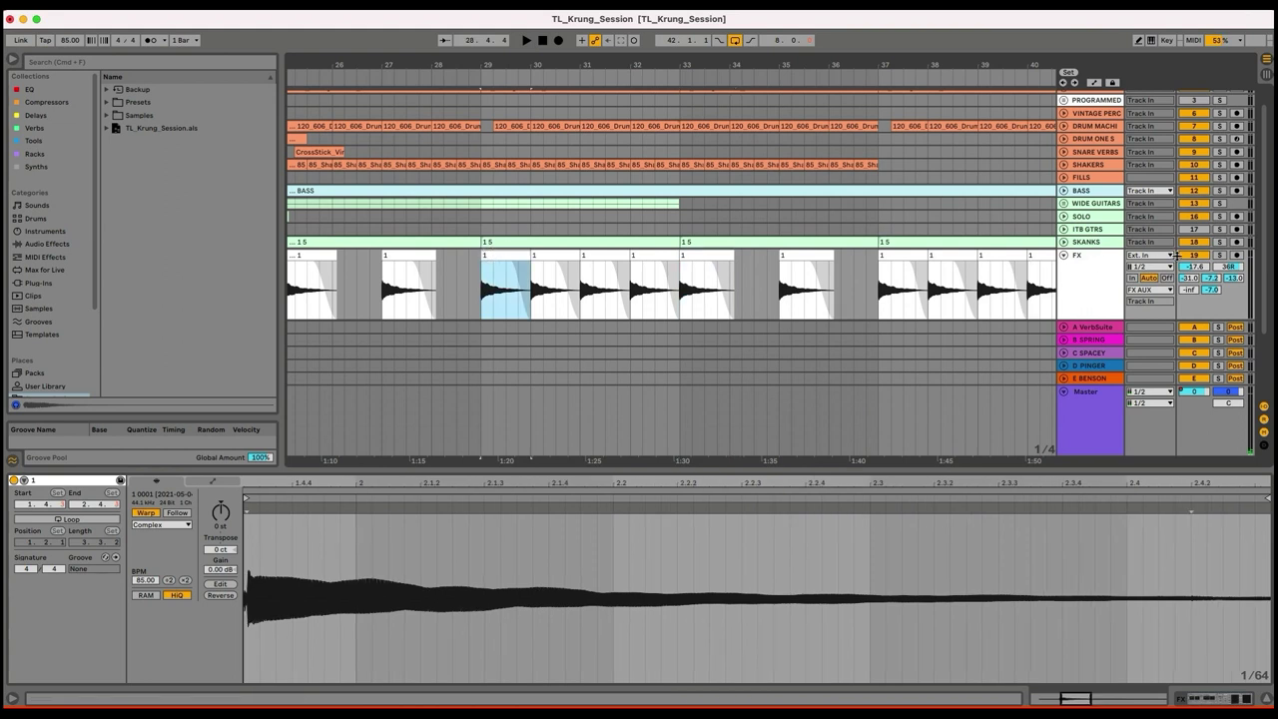
- Solo the FX track and play it from the clip near bar 29
left_click(1220, 255)
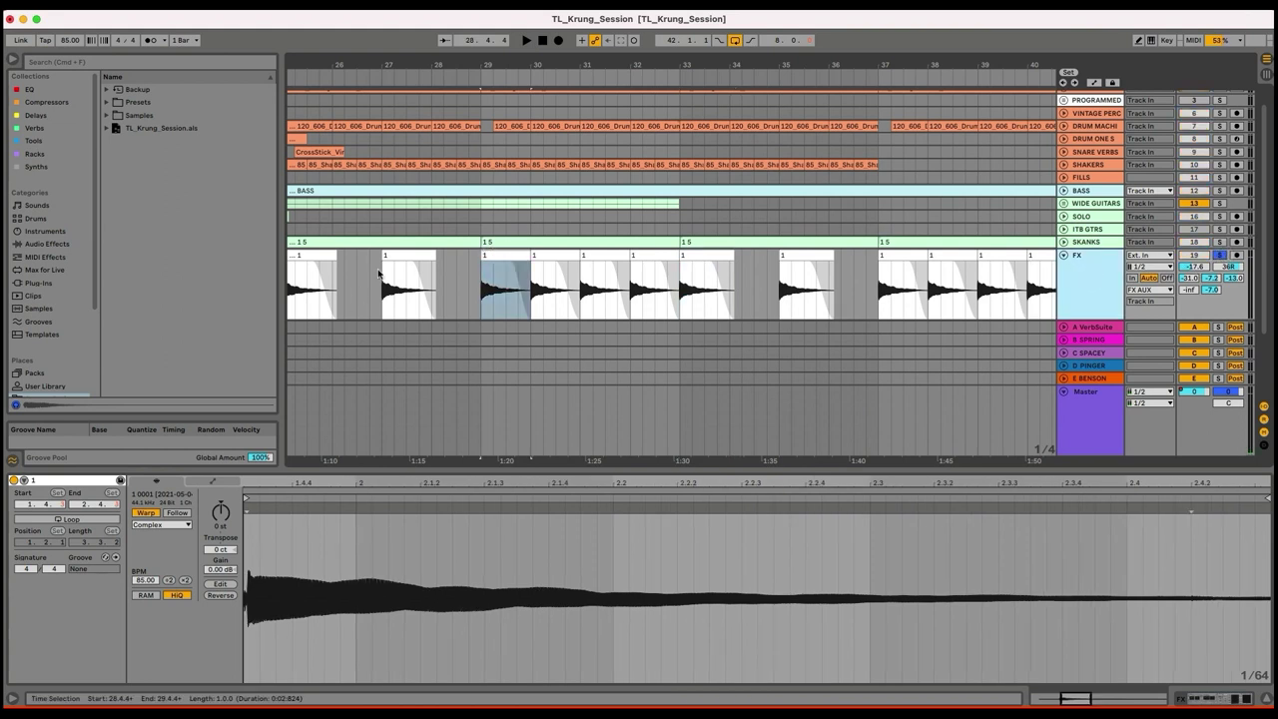
left_click(495, 252)
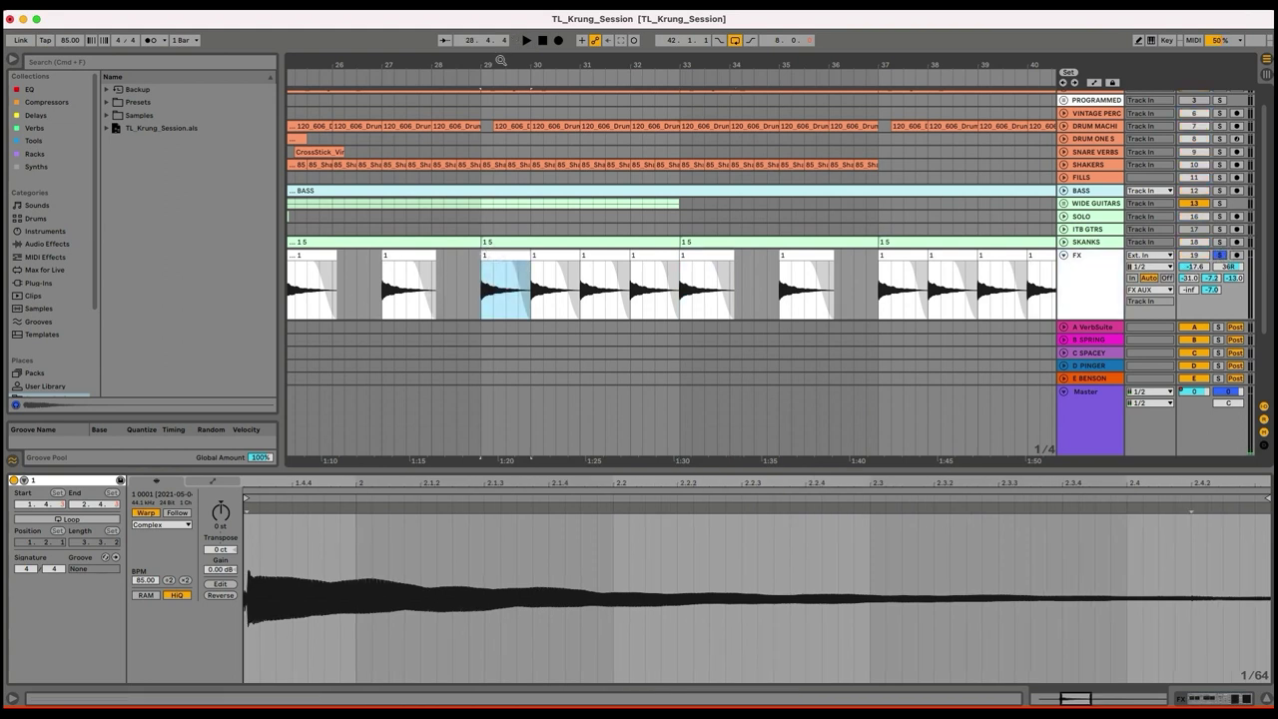
key("space")
key("minus")
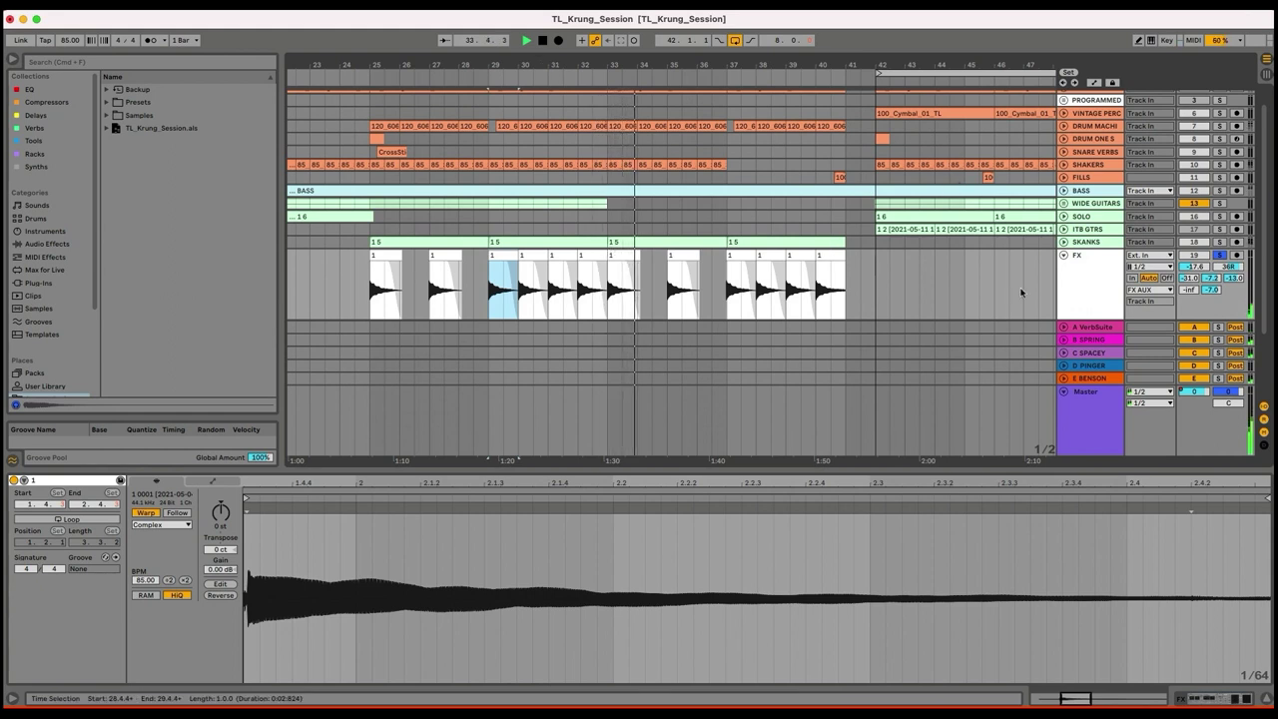
left_click(1073, 277)
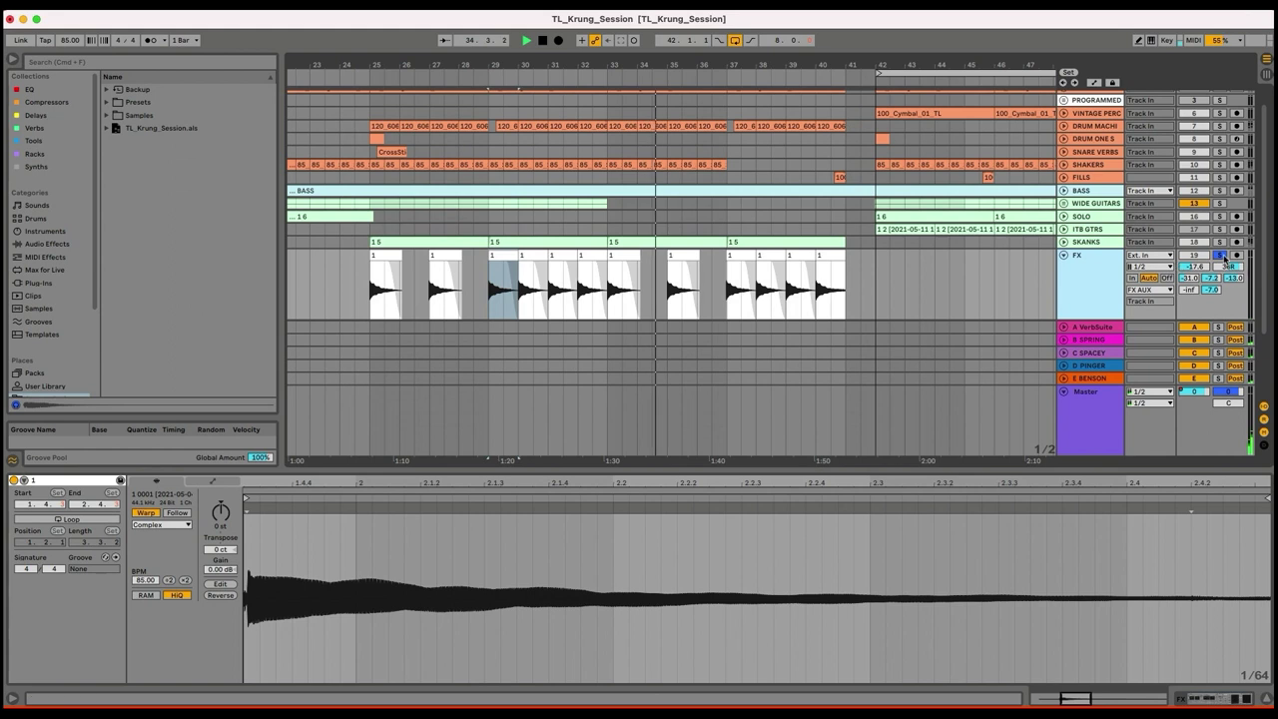
- Unsolo the FX track and fold it to a single row
left_click(1220, 256)
left_click(1070, 256)
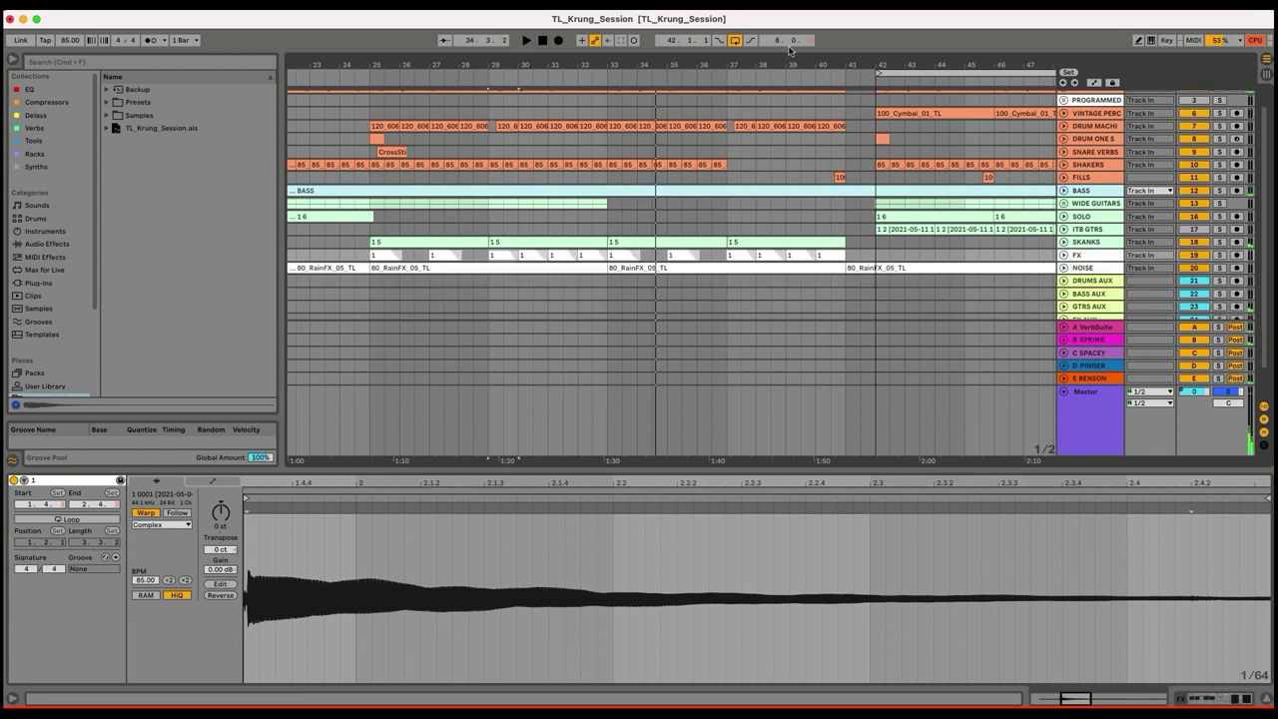
left_click_drag(751, 60, 750, 57)
- Unfold and solo the NOISE track, then play its rain clip from bar 17
left_click(1065, 268)
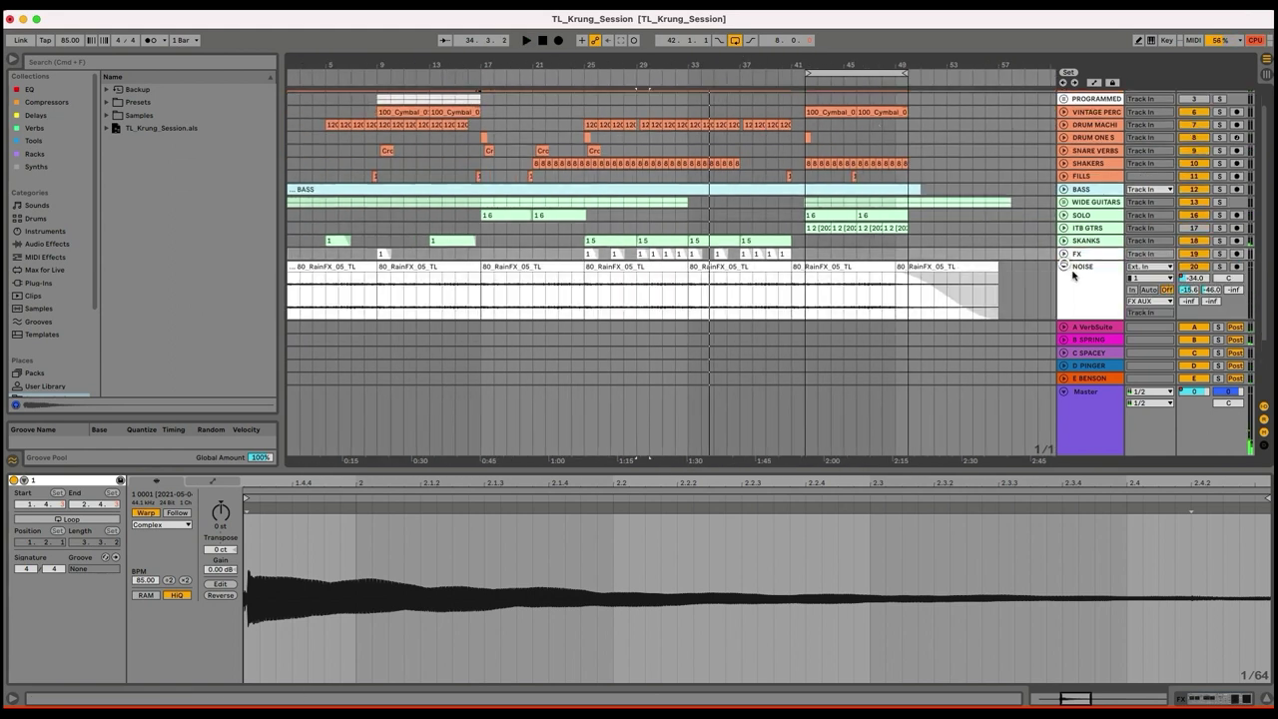
left_click(536, 291)
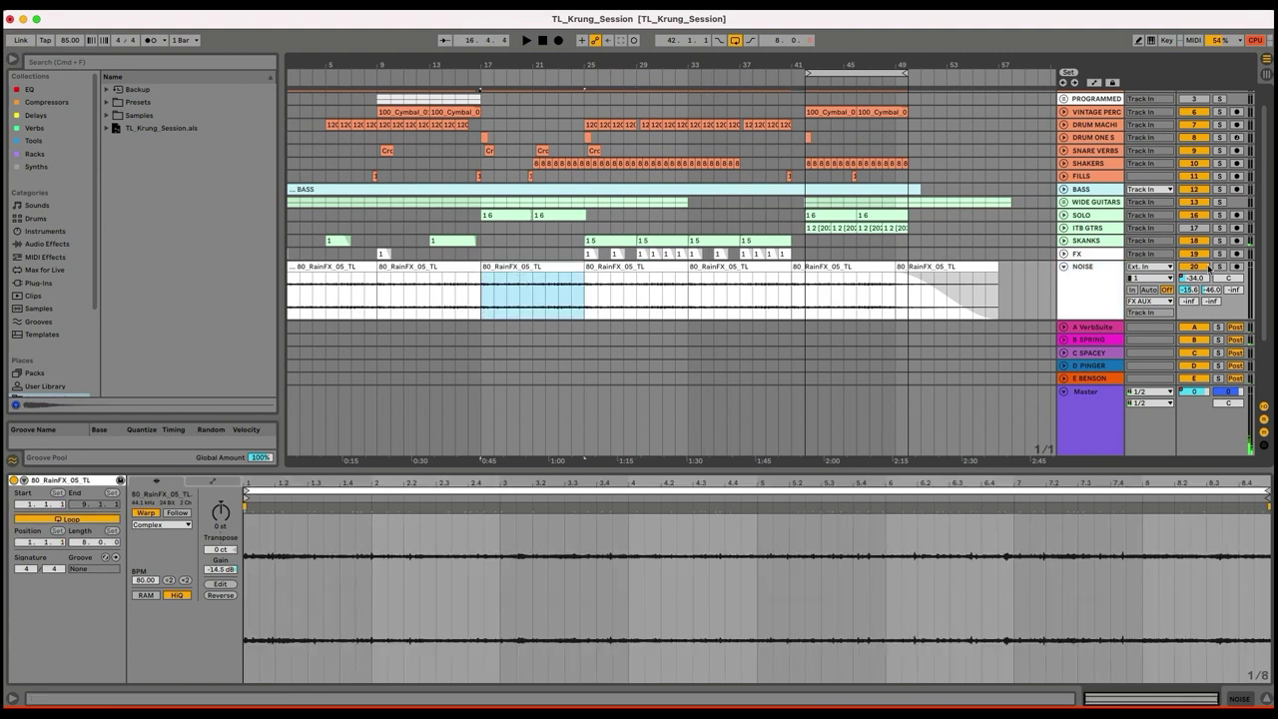
left_click(1220, 266)
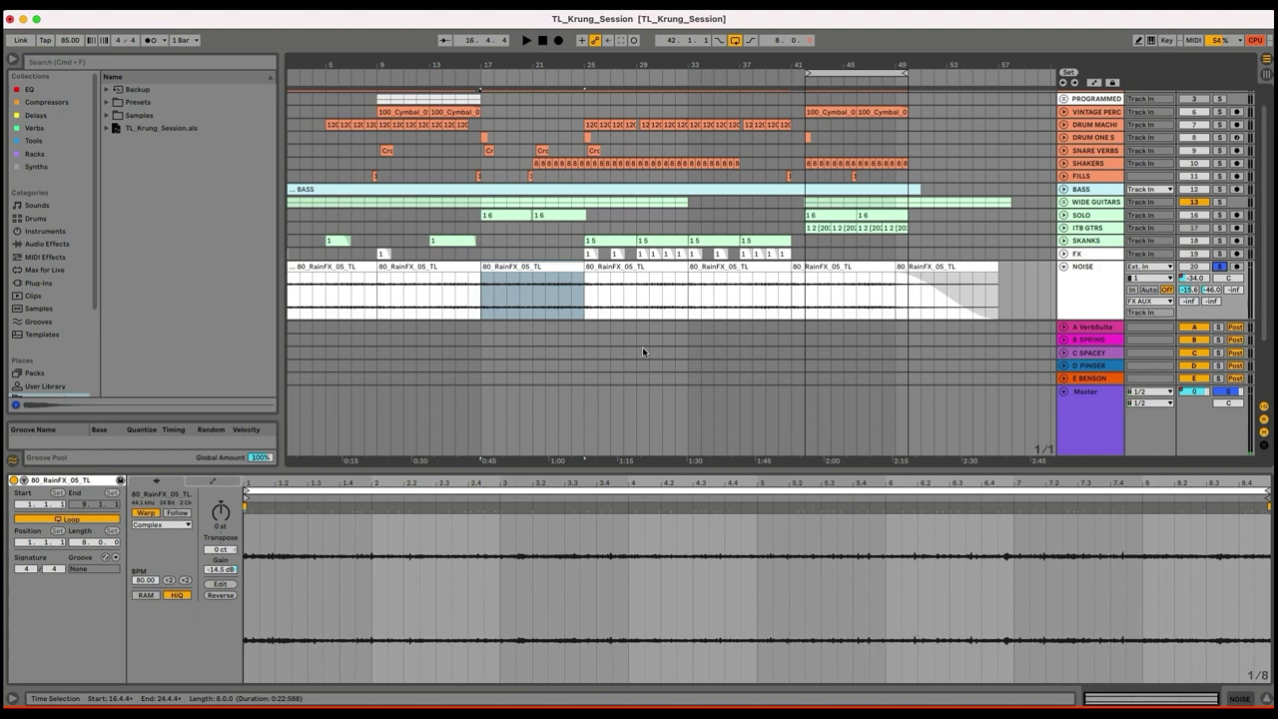
key("space")
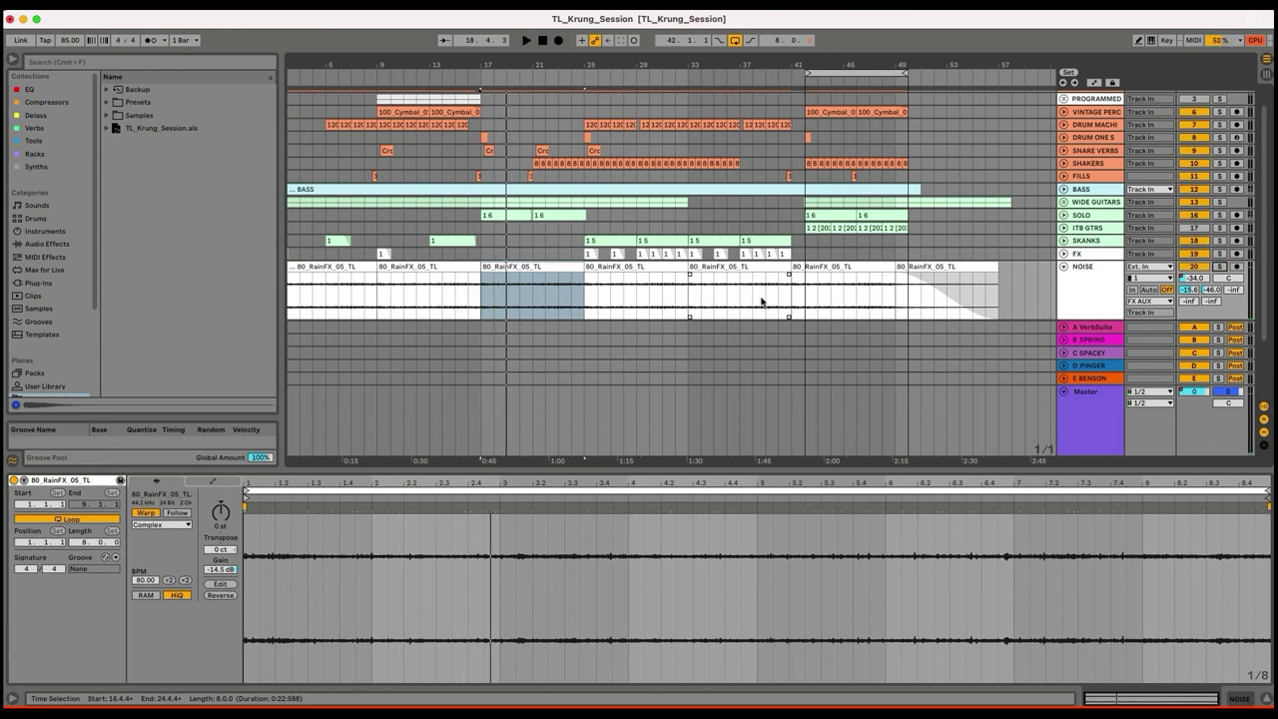
left_click_drag(794, 58, 808, 58)
- Show automation, play the NOISE riser from 39.2.1, then solo FILLS and restart at 40.2.1
key("a")
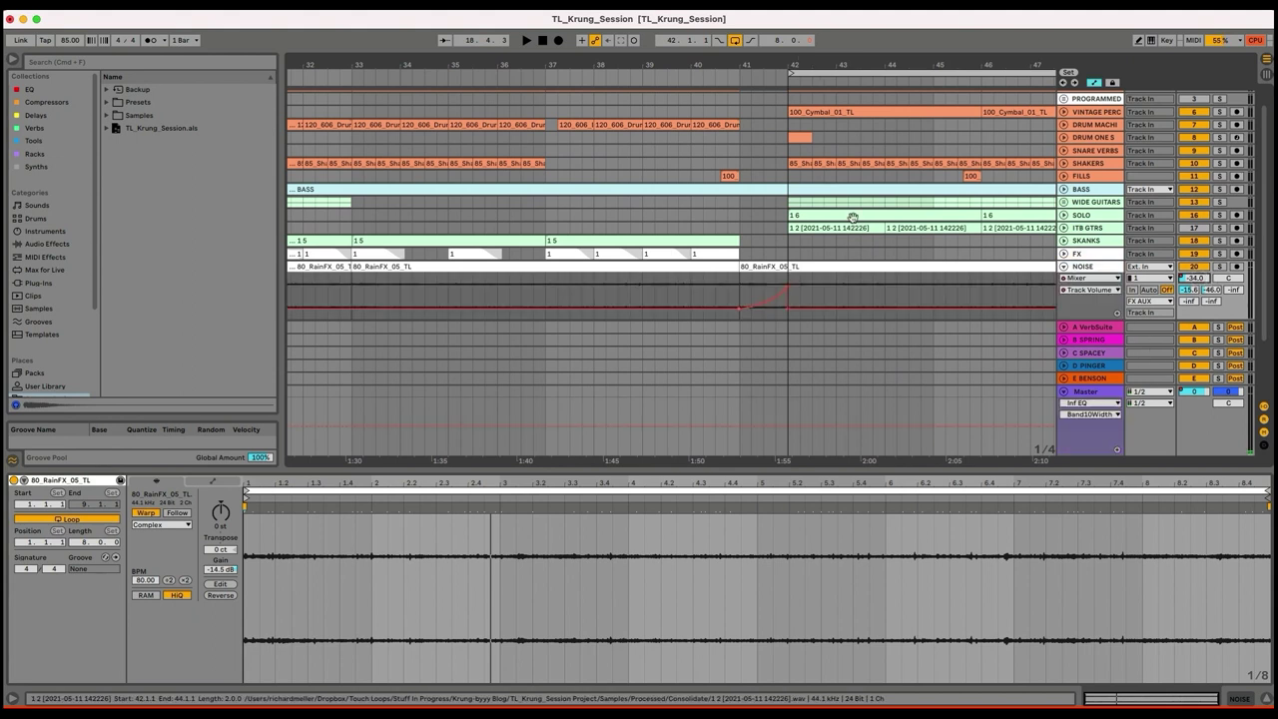
left_click(655, 296)
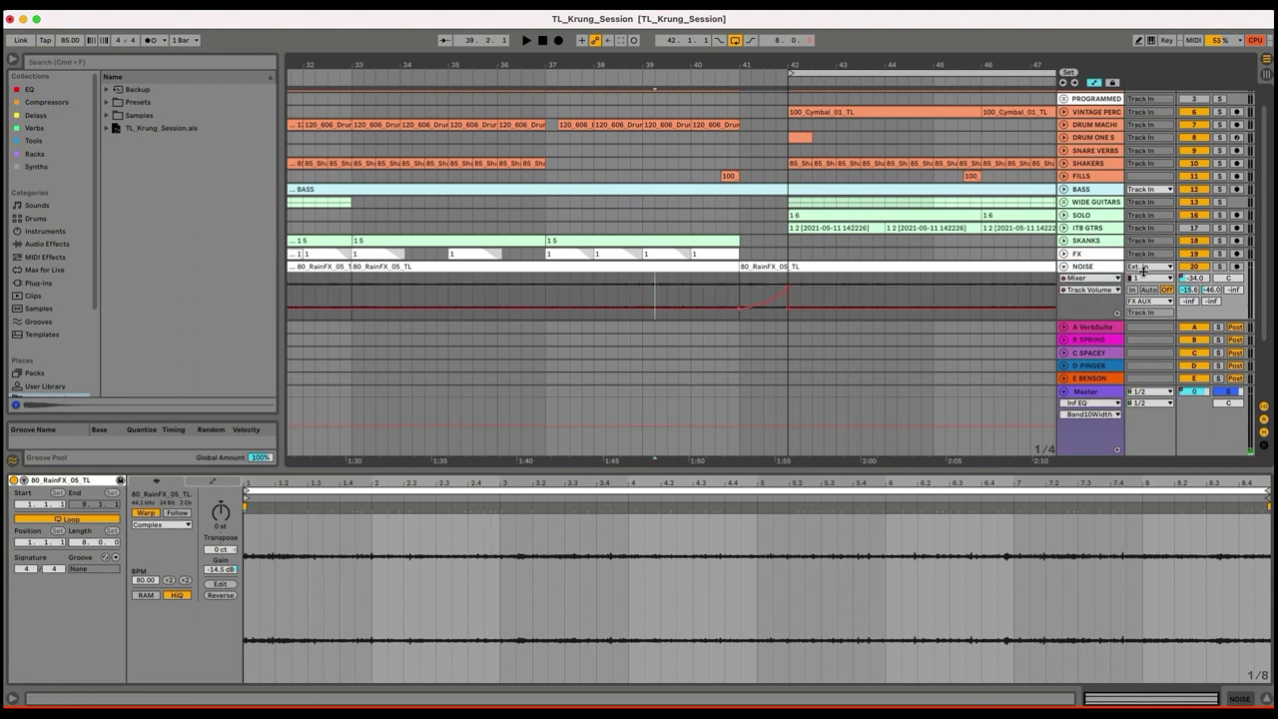
left_click(1220, 266)
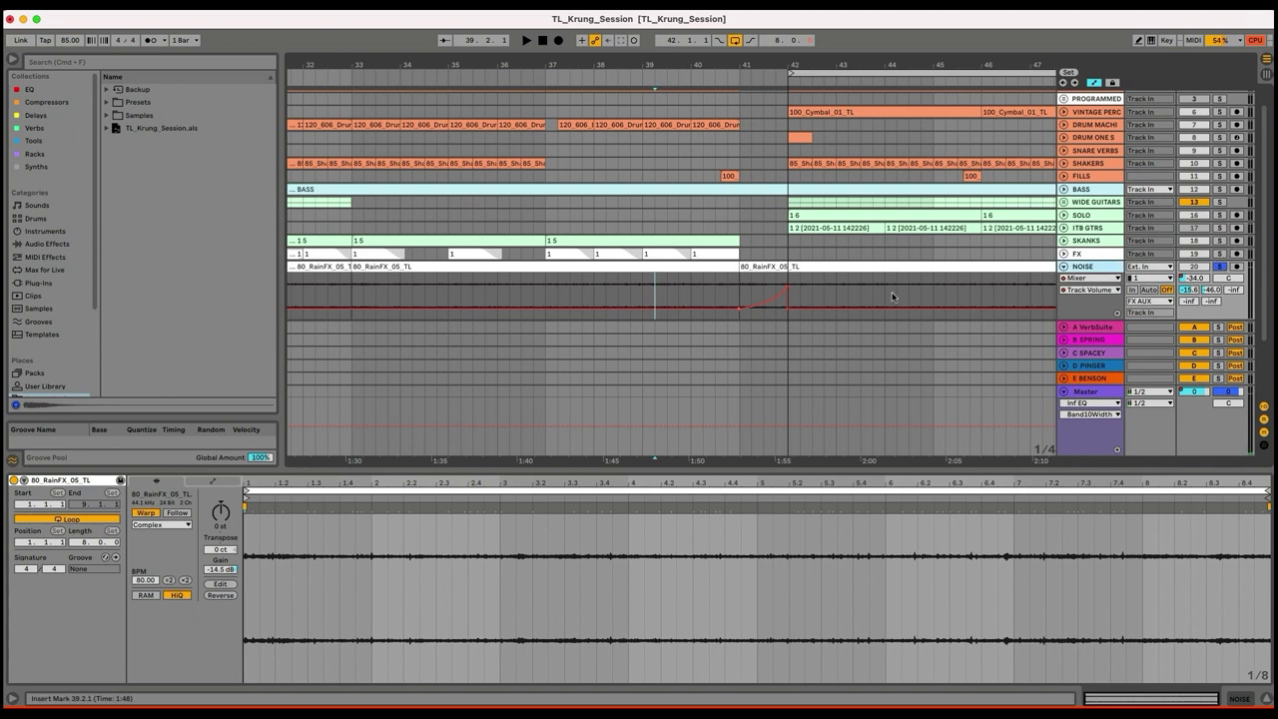
key("space")
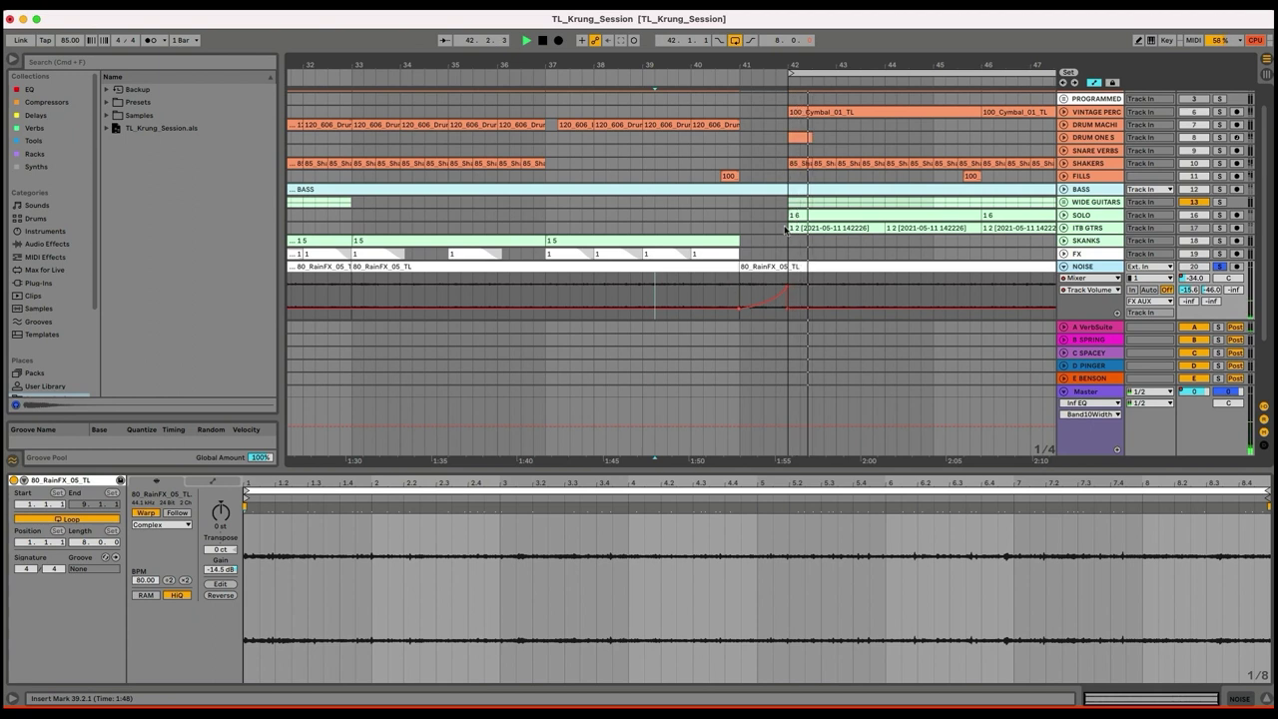
left_click(1218, 177)
left_click(704, 175)
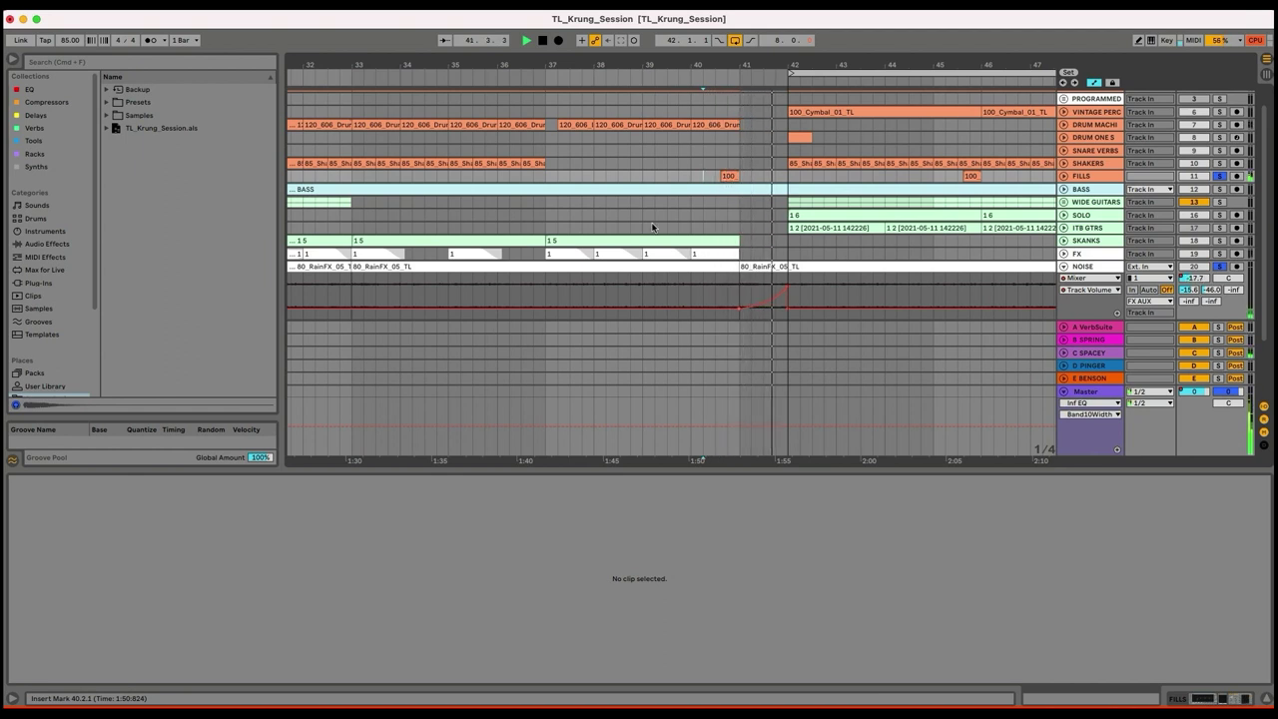
- Stop playback, zoom out to the whole song, and set playback start at bar 75
left_click(1095, 176)
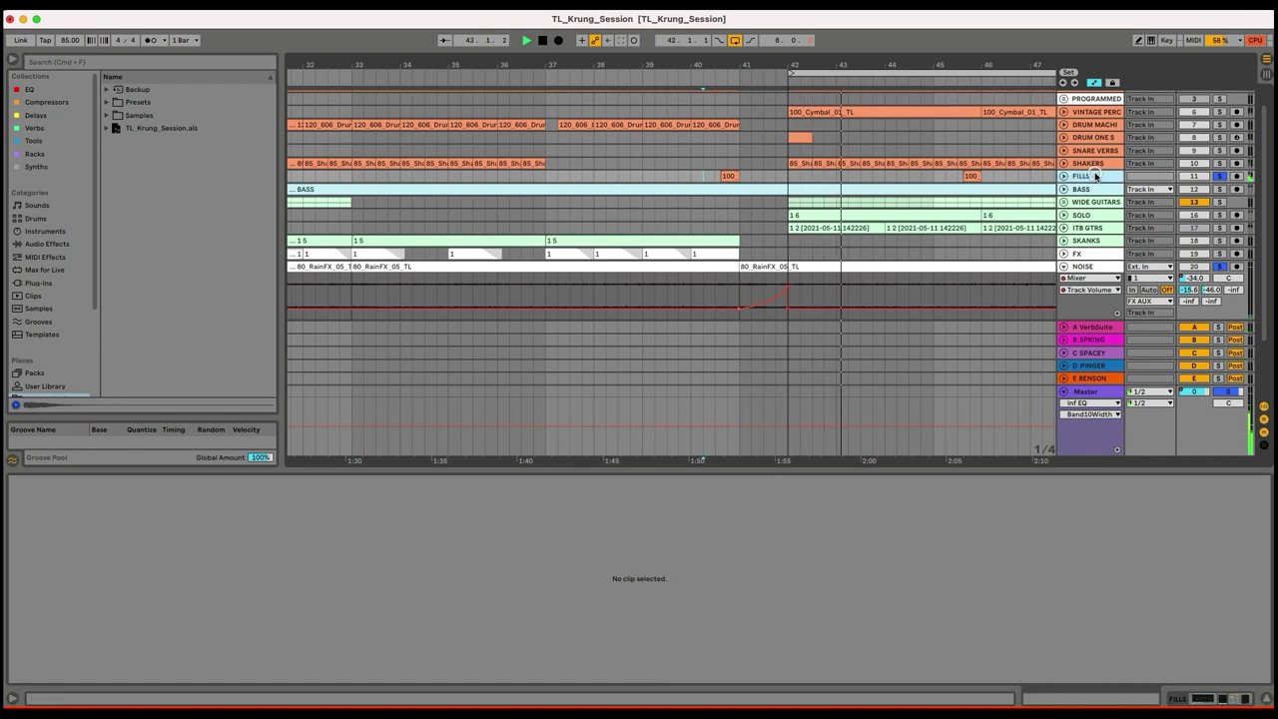
key("space")
left_click_drag(671, 72, 672, 62)
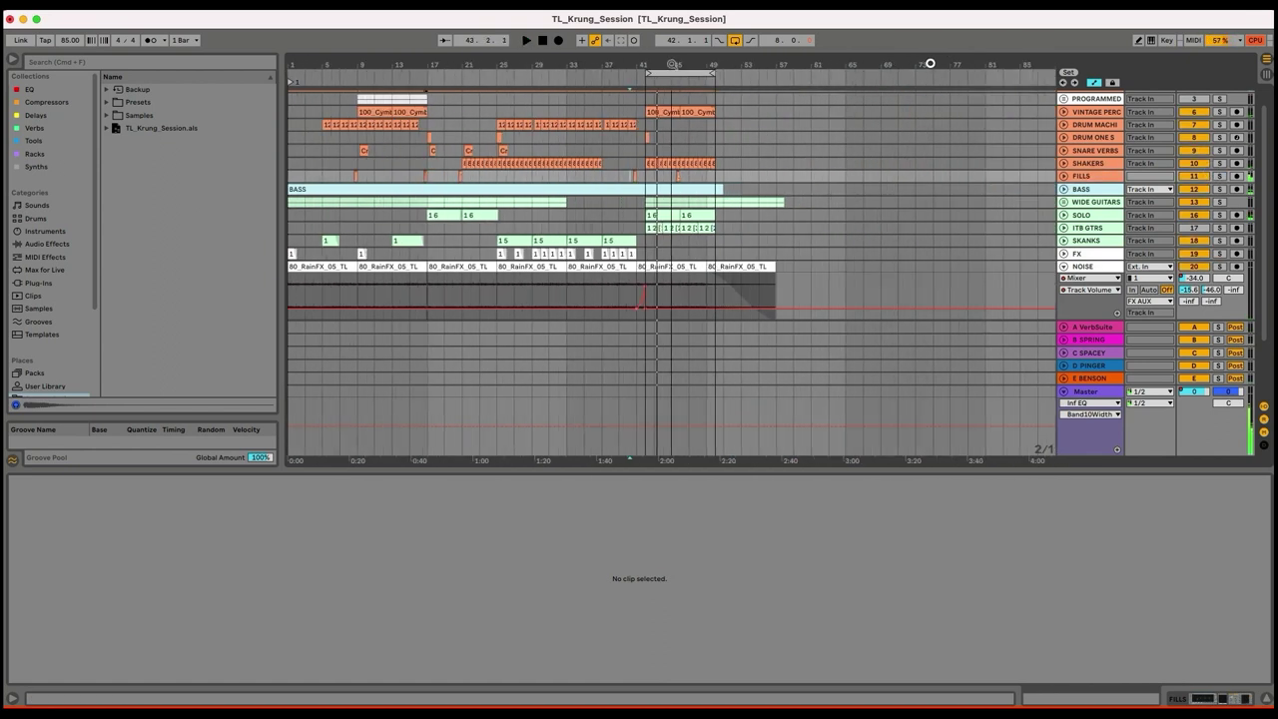
left_click(933, 280)
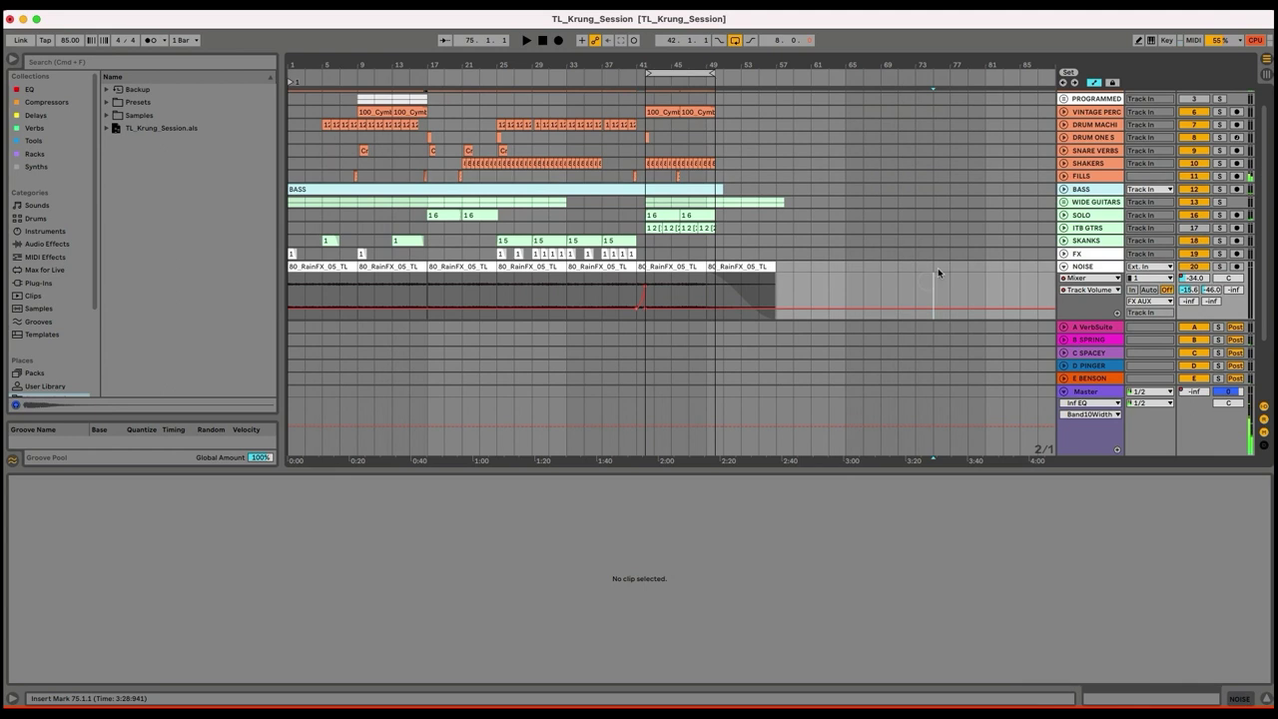
- Fold the NOISE track's automation, hide the clip detail area, and set playback start at bar 73
left_click(1065, 267)
scroll(1100, 427, "down", 1)
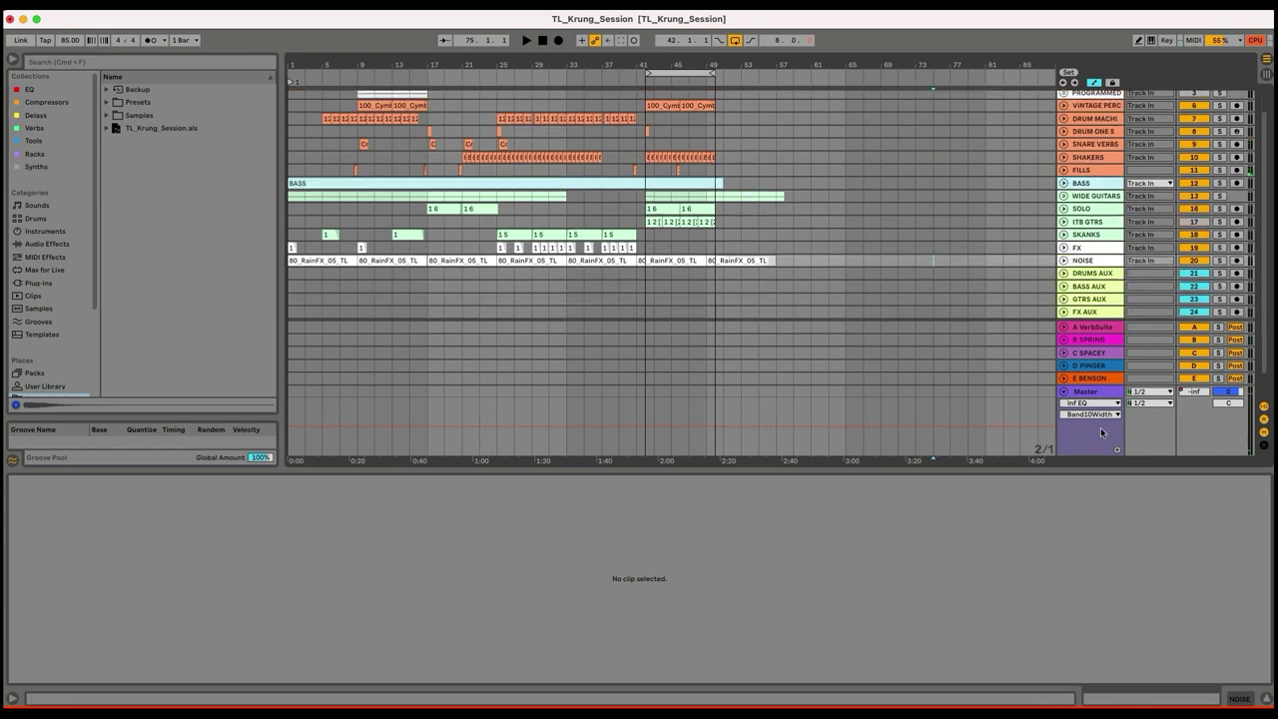
left_click(1266, 699)
left_click(654, 342)
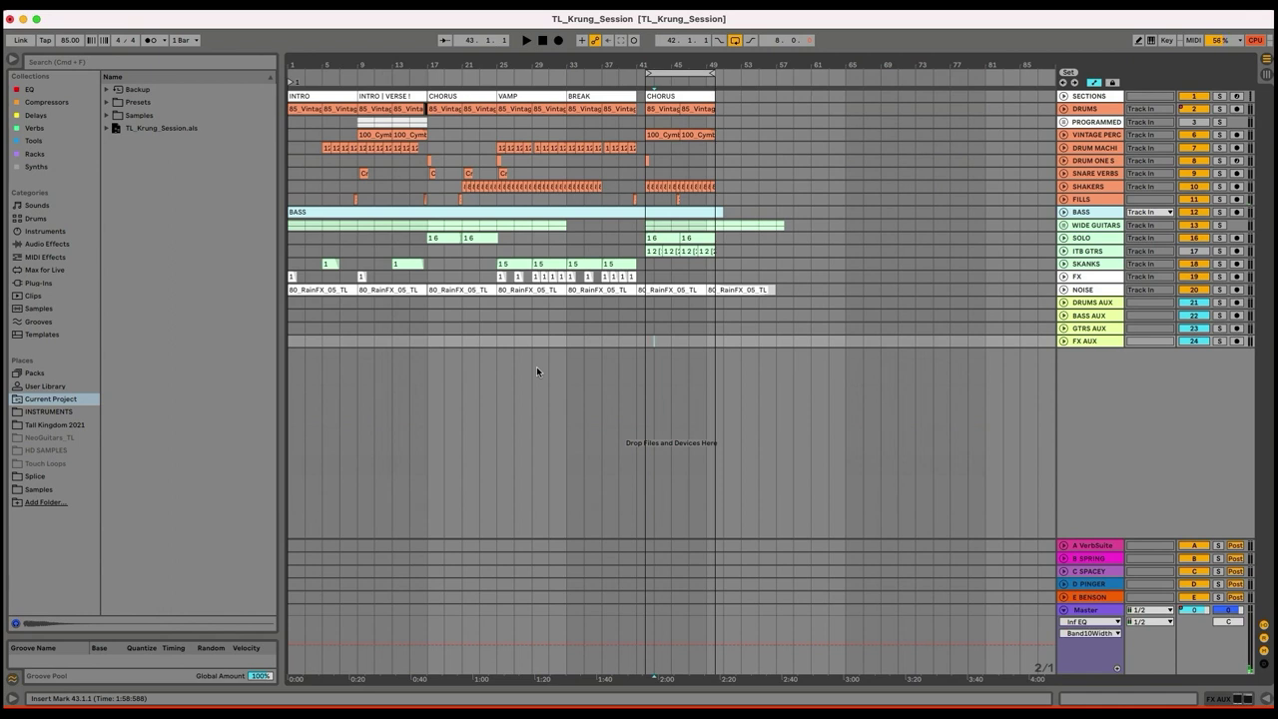
left_click(910, 237)
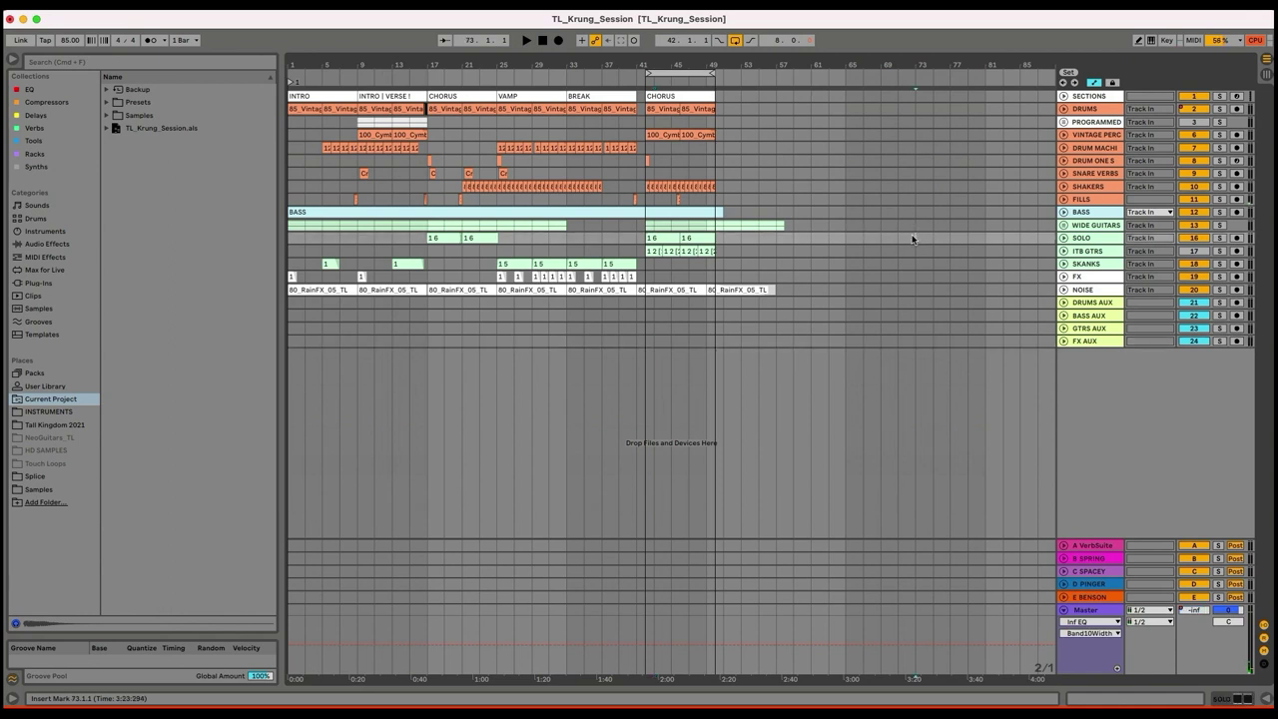